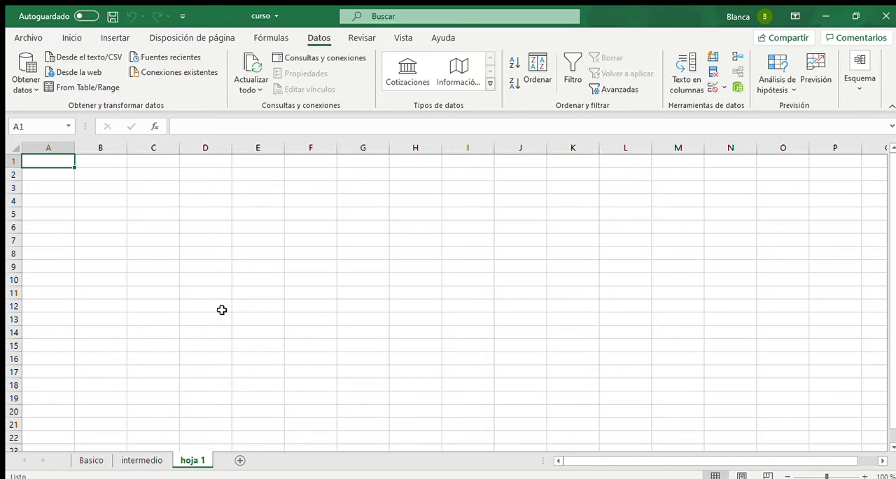
pyautogui.click(71, 35)
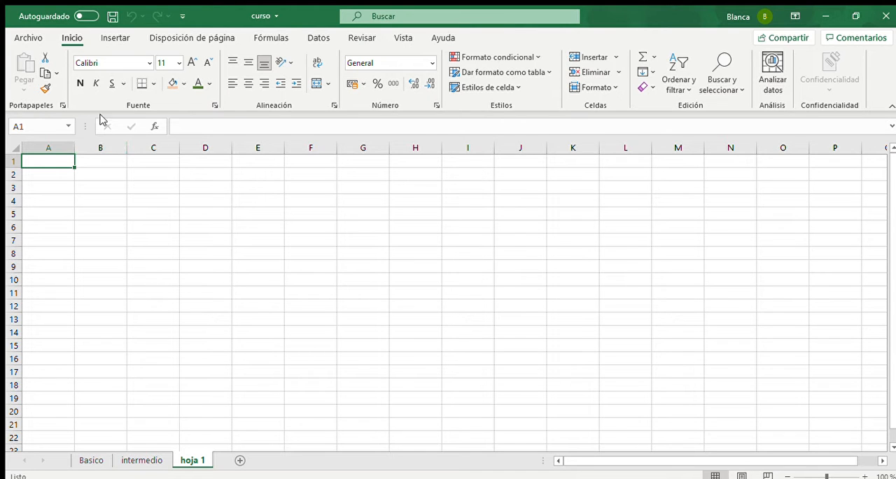
pyautogui.click(121, 64)
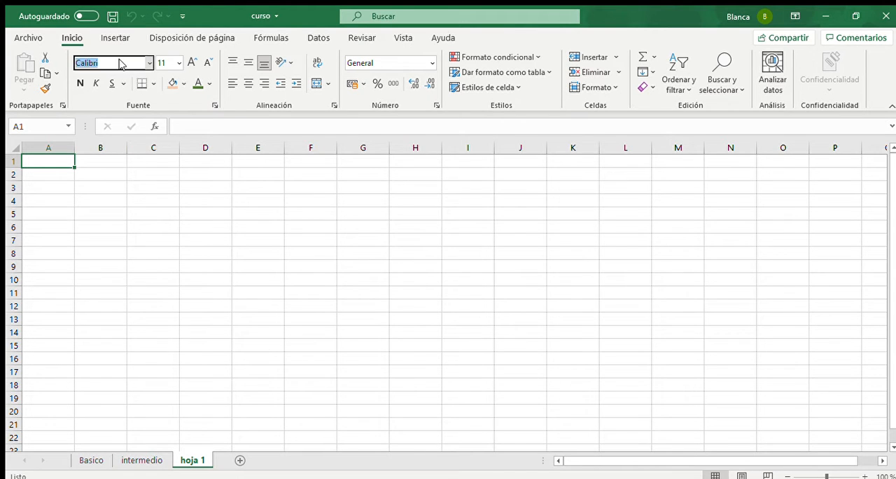
pyautogui.click(166, 64)
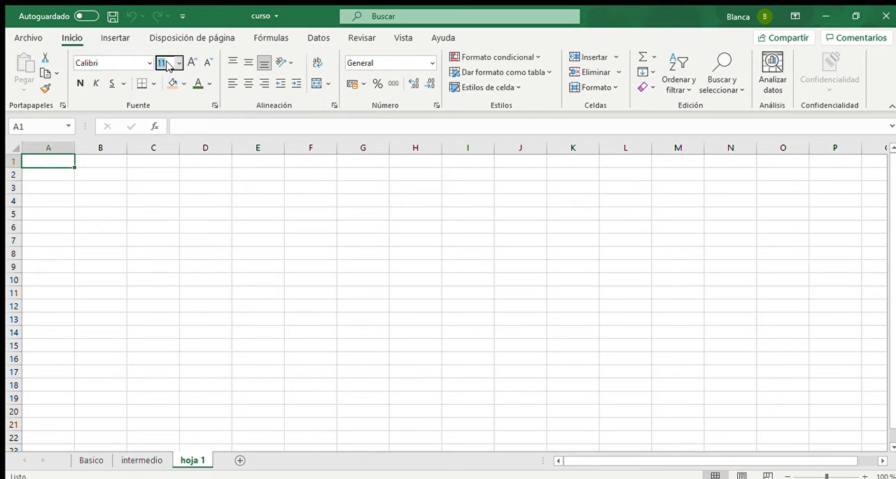
pyautogui.click(138, 183)
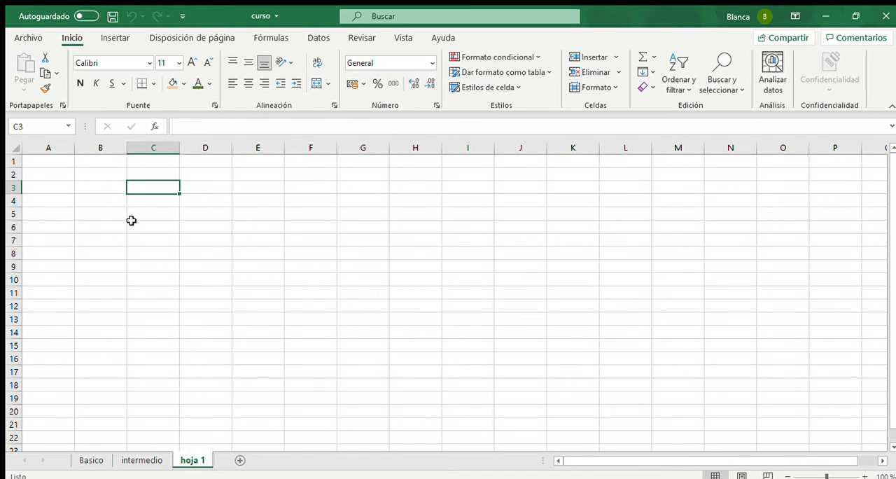
# - Enter the title AGENDA in cell A2
pyautogui.click(63, 176)
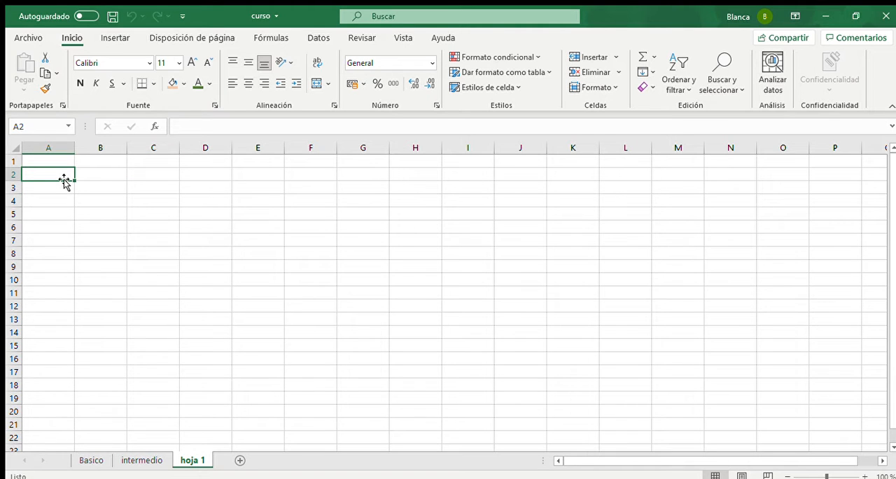
pyautogui.write('A')
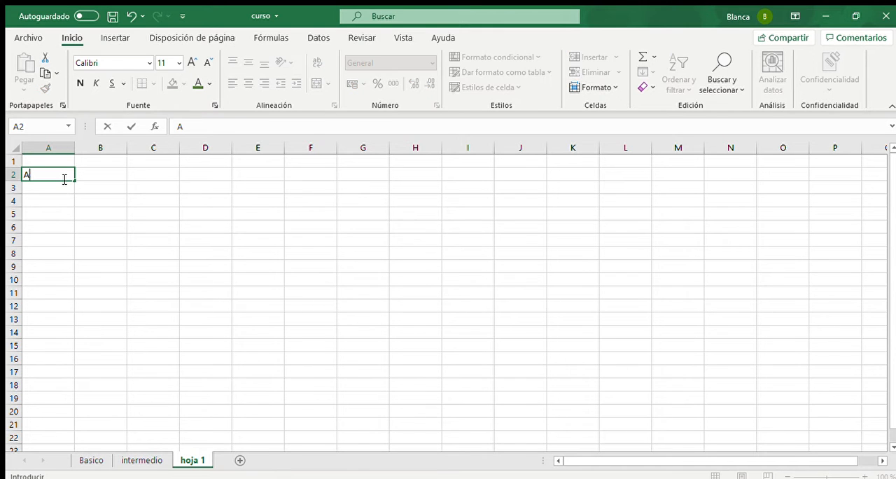
pyautogui.write('GENDA')
pyautogui.press('Tab')
pyautogui.press('Return')
pyautogui.press('Return')
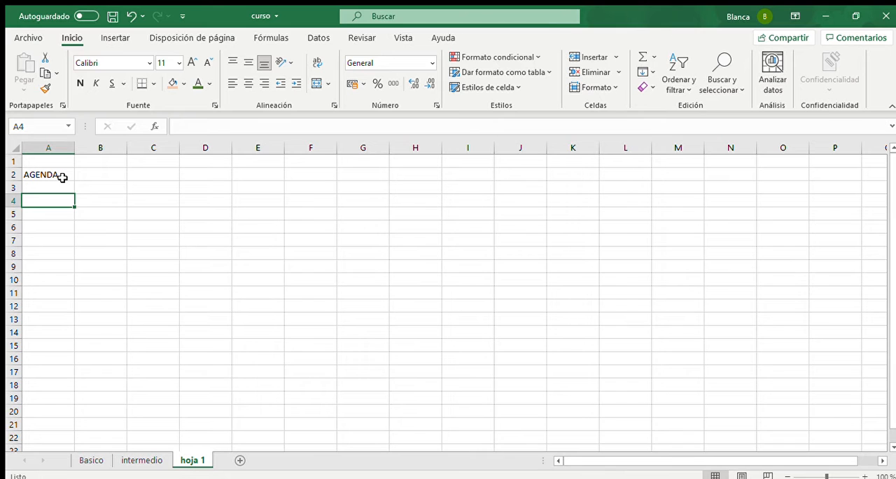
# - Enter the column headers NOMBRE, APELLIDO and TELEFONO in cells A4 to C4
pyautogui.write('NOMBRE')
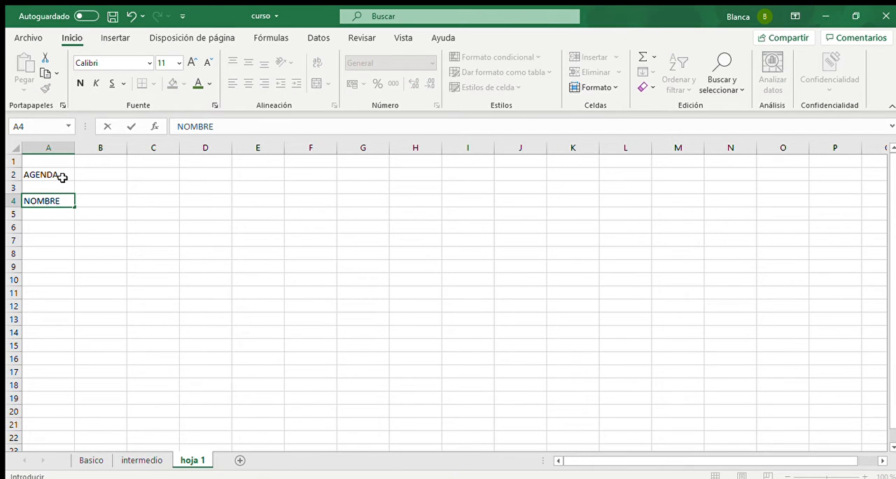
pyautogui.press('Tab')
pyautogui.write('A')
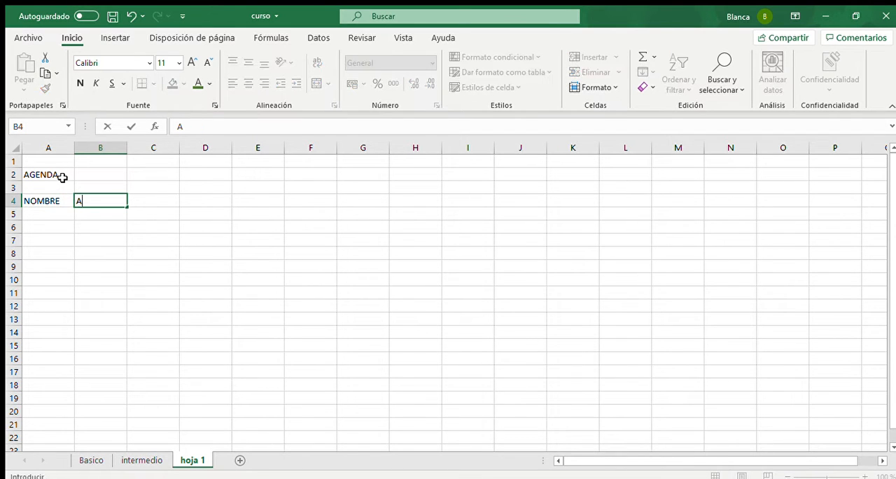
pyautogui.write('PELLIDOS')
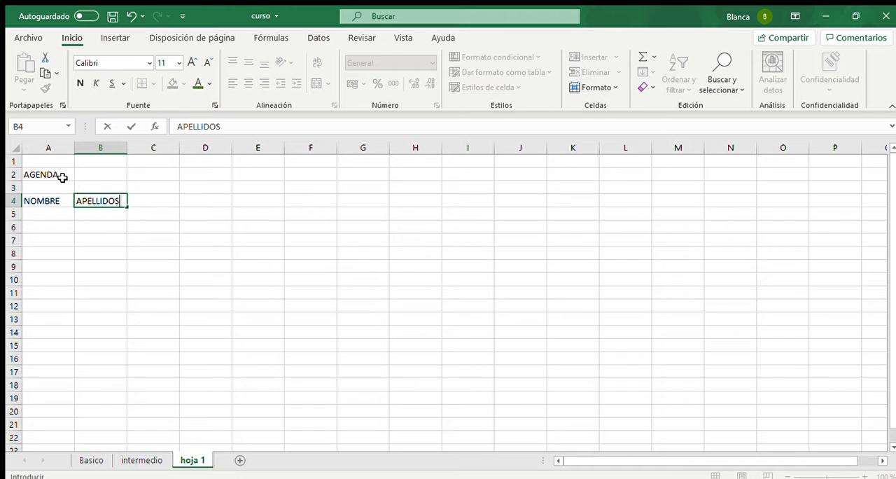
pyautogui.press('BackSpace')
pyautogui.press('Tab')
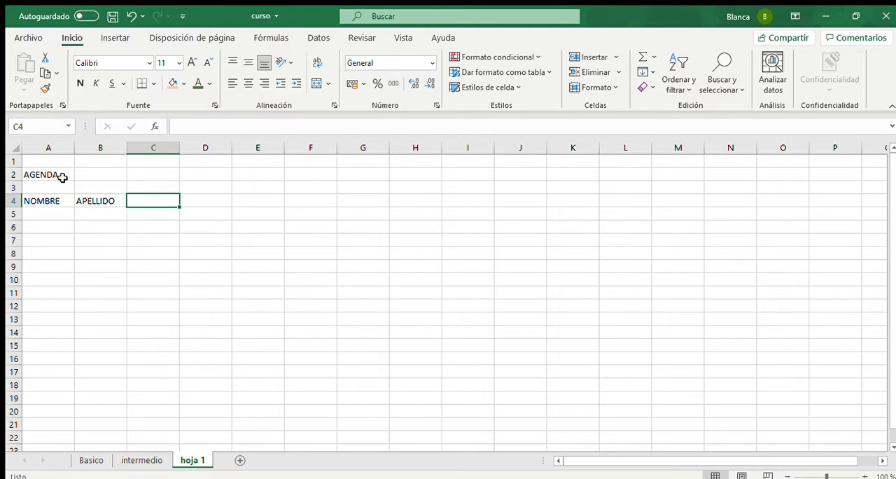
pyautogui.write('TELEFONO')
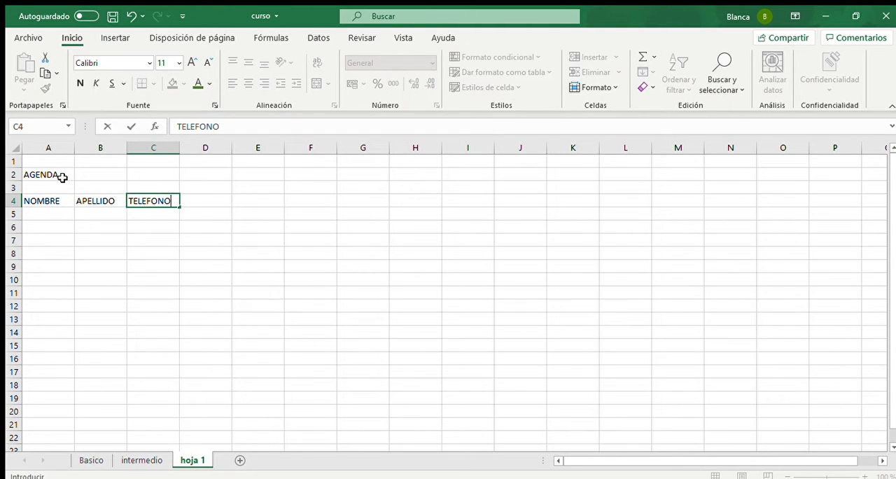
pyautogui.press('Return')
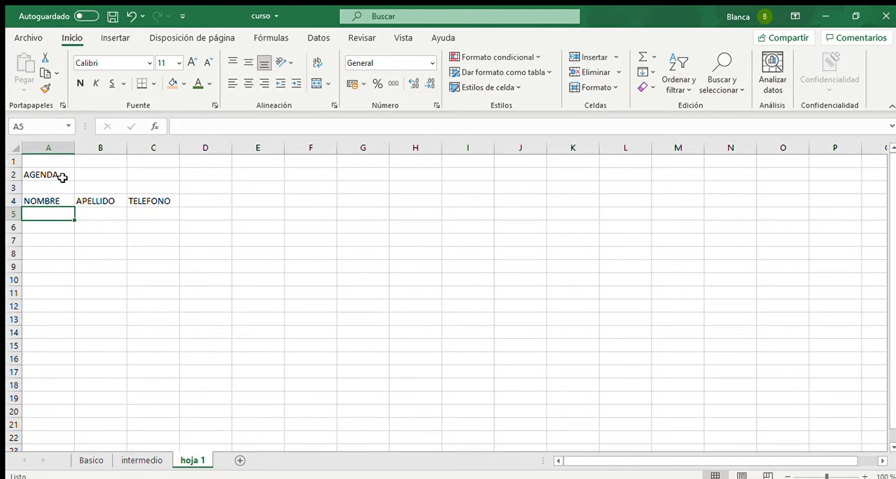
# - Format the title and headers in A2:C4 with the Aharoni font, bold and underlined
pyautogui.moveTo(62, 177)
pyautogui.mouseDown()
pyautogui.moveTo(54, 176)
pyautogui.moveTo(176, 198)
pyautogui.mouseUp()
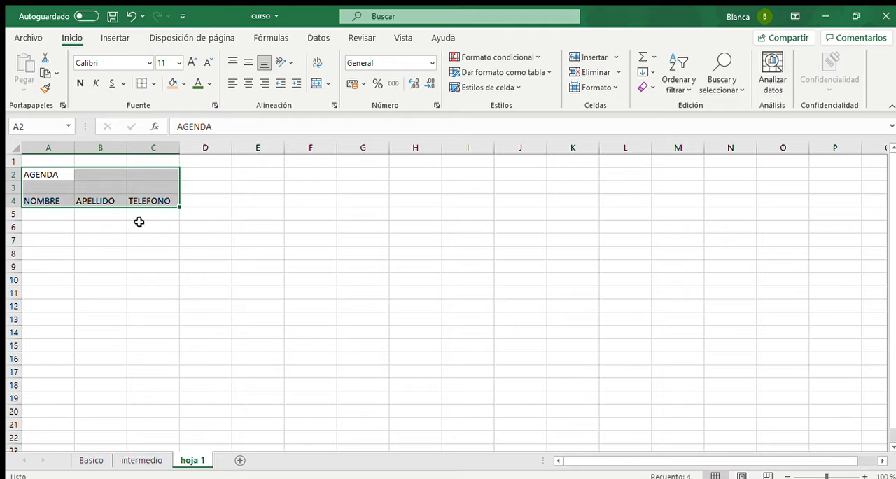
pyautogui.click(140, 63)
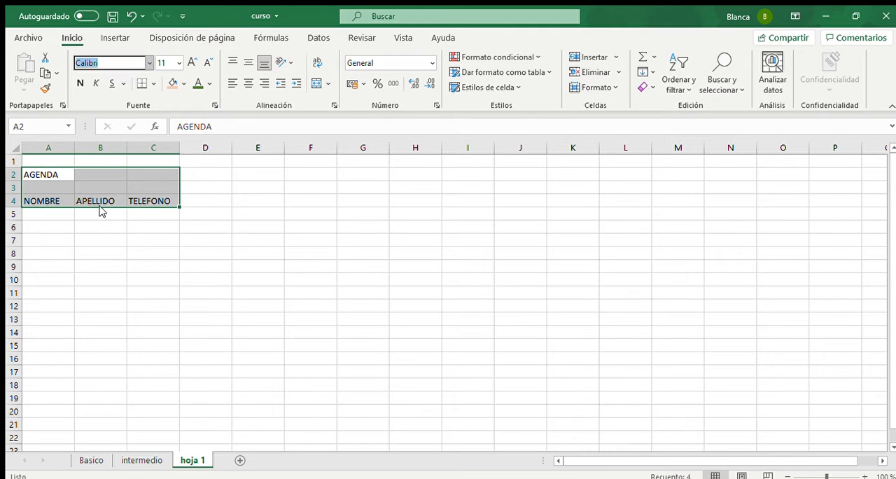
pyautogui.write('Aharoni')
pyautogui.press('Return')
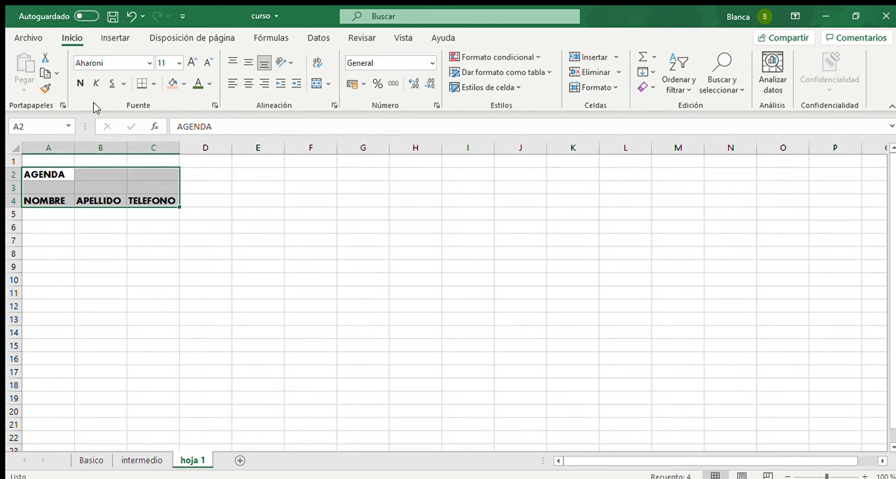
pyautogui.click(79, 83)
pyautogui.click(112, 84)
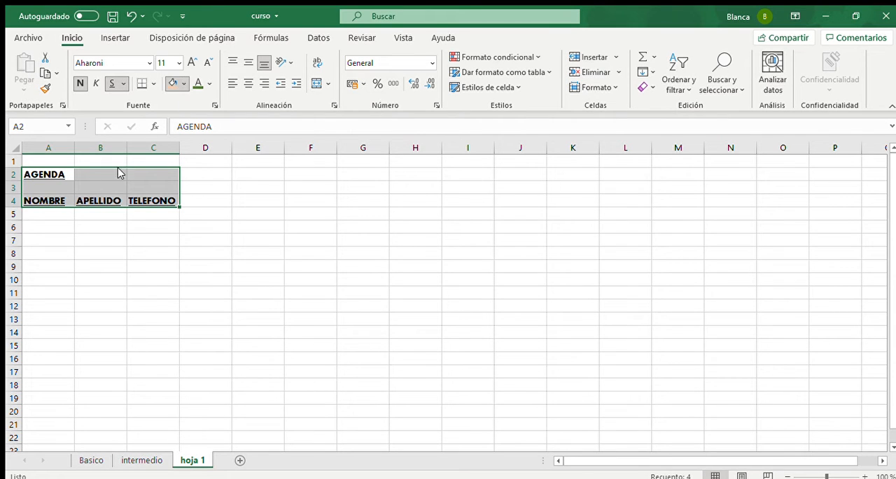
# - Fill the AGENDA title cell with light orange and colour the header text in A4:C4 blue
pyautogui.click(46, 174)
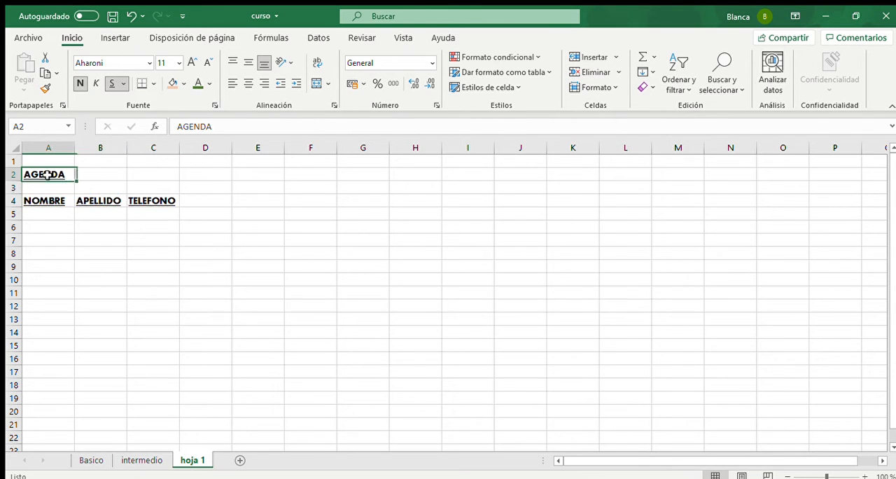
pyautogui.click(172, 84)
pyautogui.moveTo(47, 199); pyautogui.dragTo(150, 200)
pyautogui.click(203, 84)
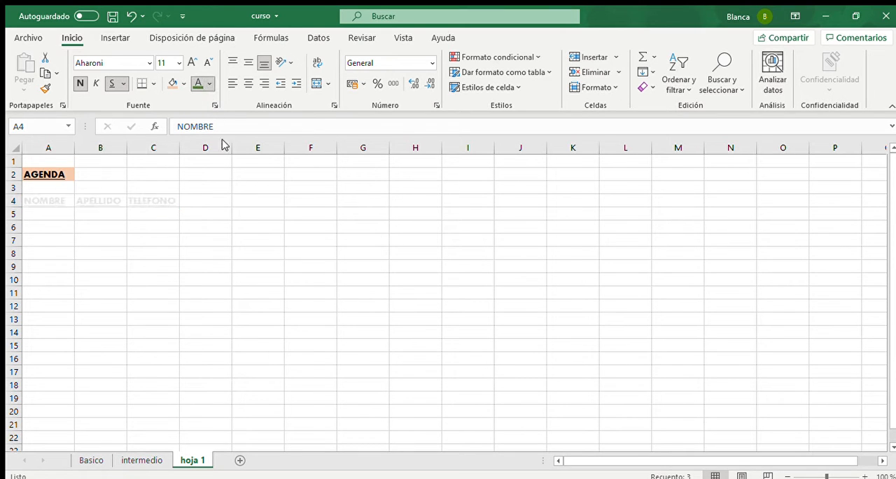
# - Enter the first names of the first three contacts under NOMBRE in A5:A7
pyautogui.click(48, 215)
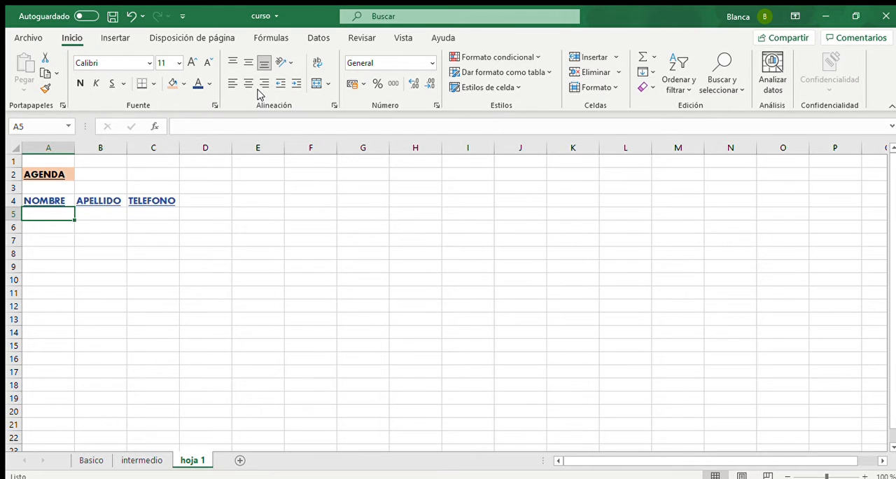
pyautogui.write('david')
pyautogui.press('BackSpace')
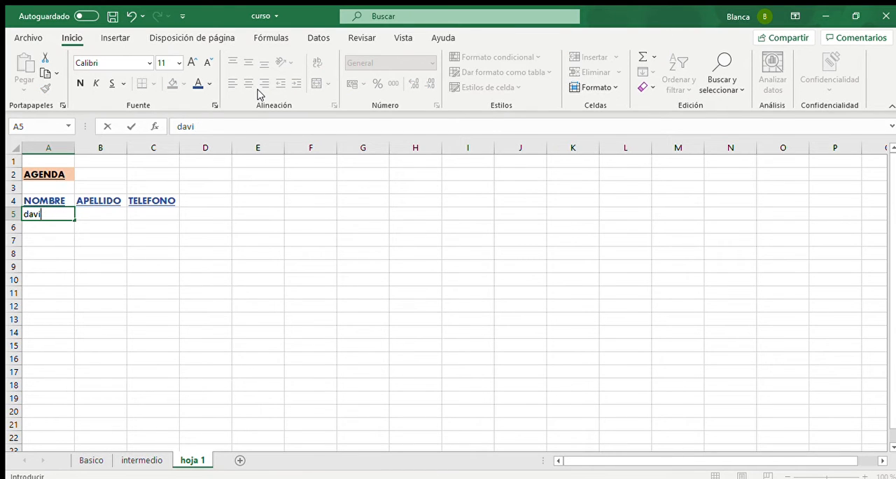
pyautogui.write('d')
pyautogui.press('Return')
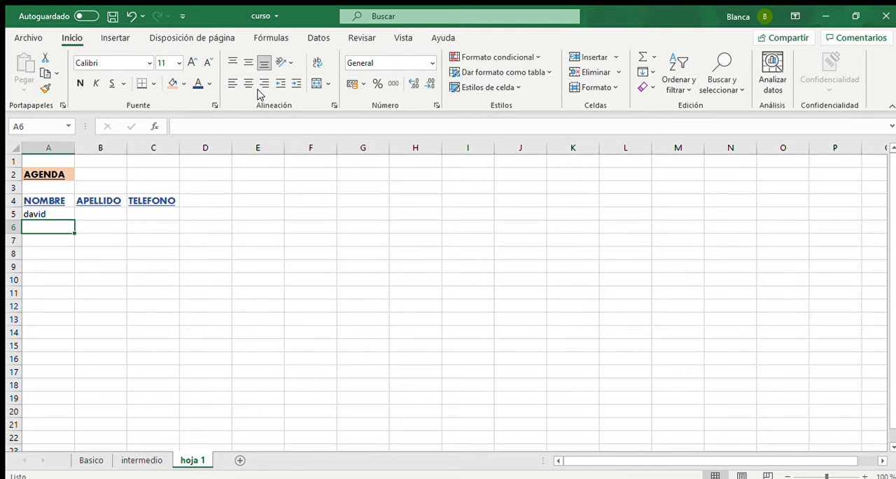
pyautogui.write('marta')
pyautogui.press('Return')
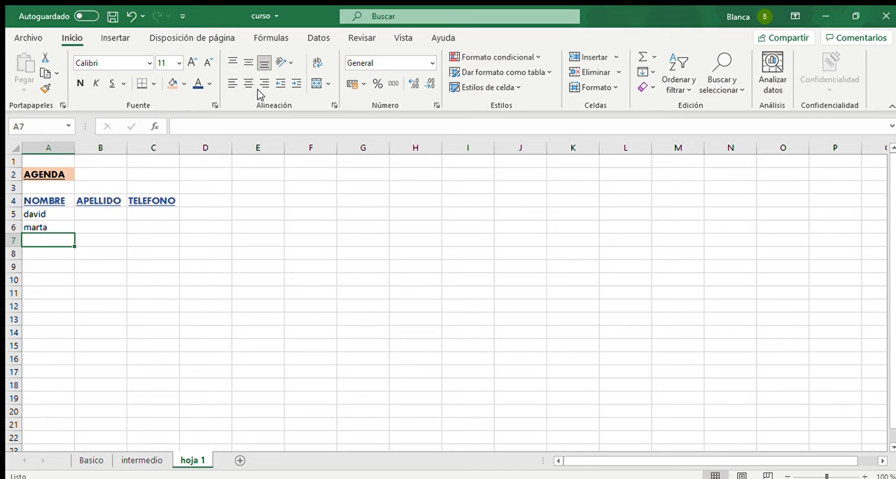
pyautogui.write('sergio')
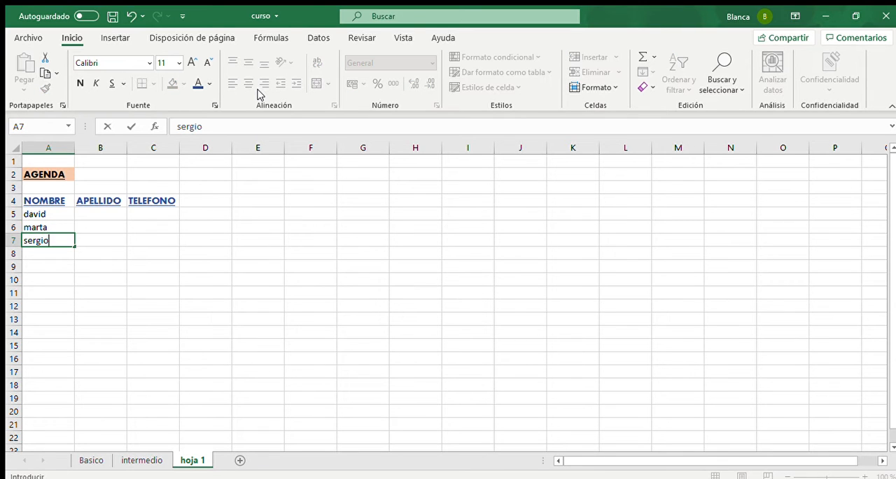
pyautogui.press('Return')
# - Enter four more contact first names in A8:A11, using the same name in the last two rows
pyautogui.write('me')
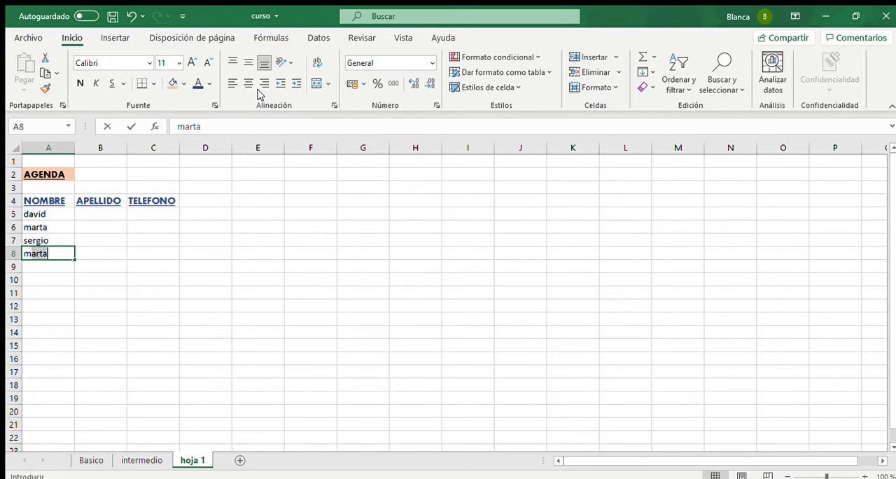
pyautogui.write('rce')
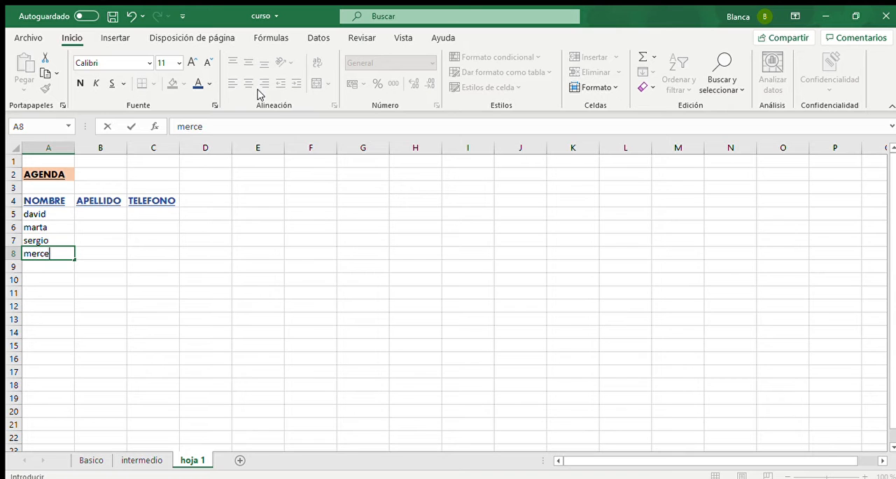
pyautogui.press('Return')
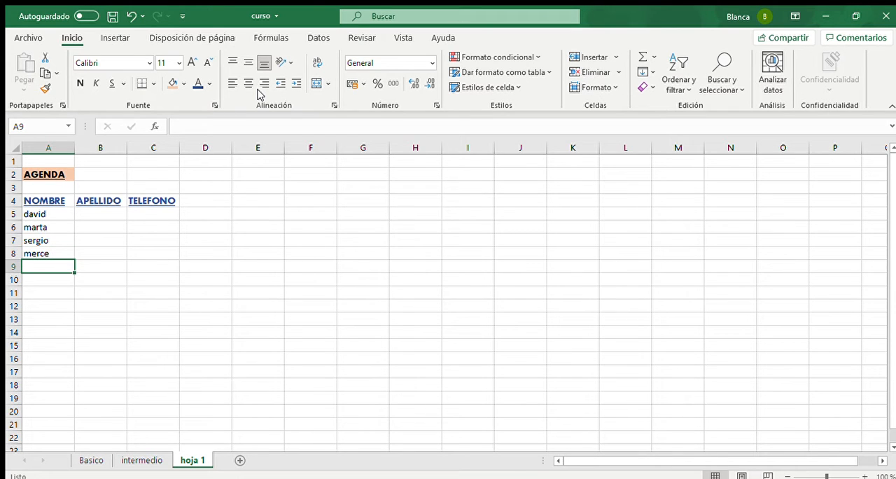
pyautogui.write('gema')
pyautogui.press('Return')
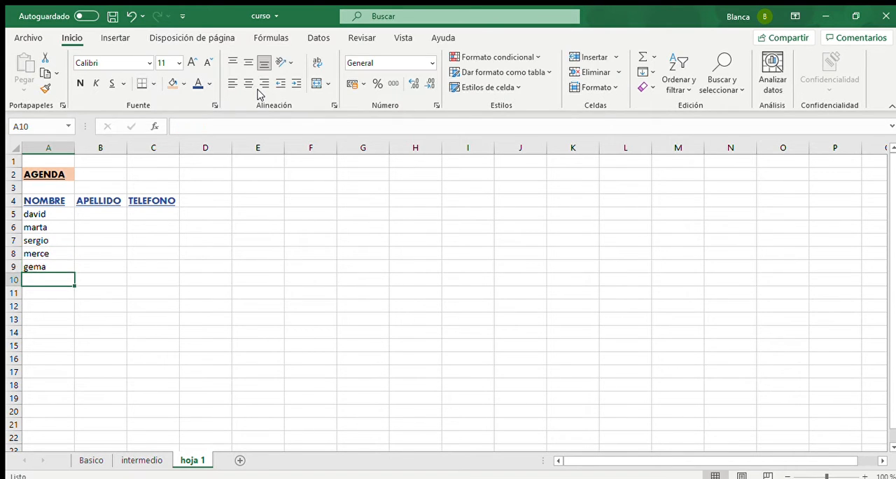
pyautogui.write('javier')
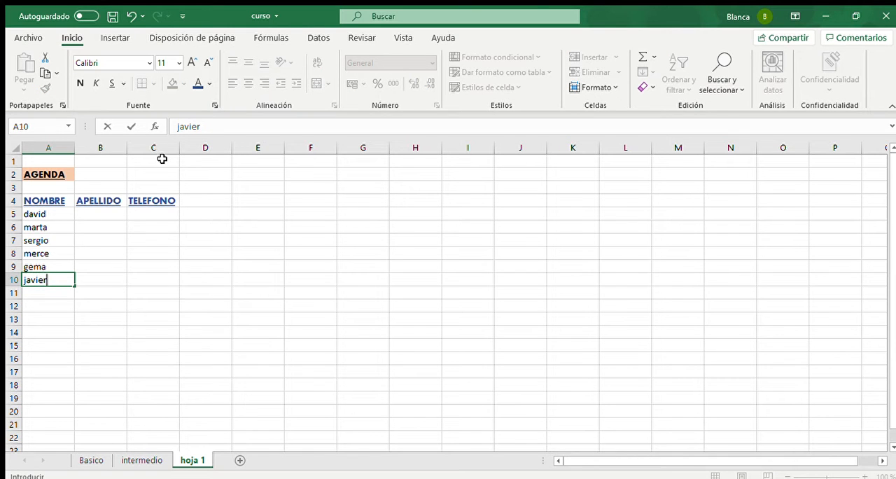
pyautogui.press('Return')
pyautogui.write('javier')
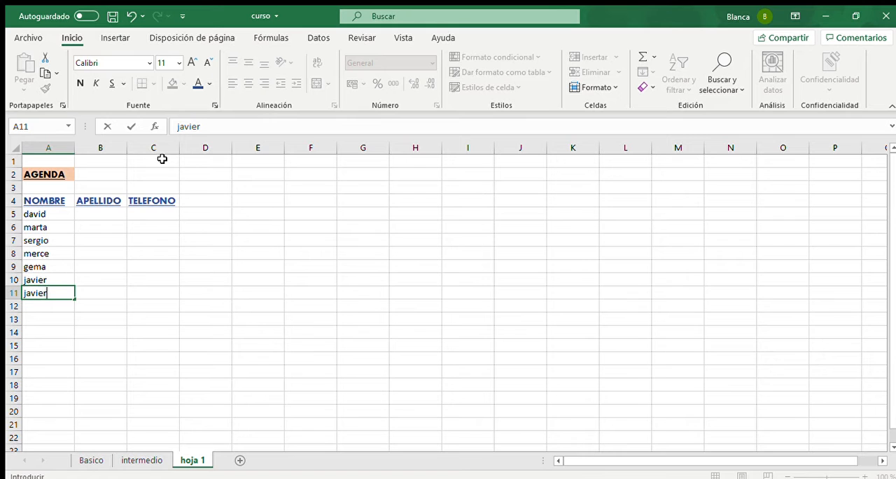
pyautogui.press('Return')
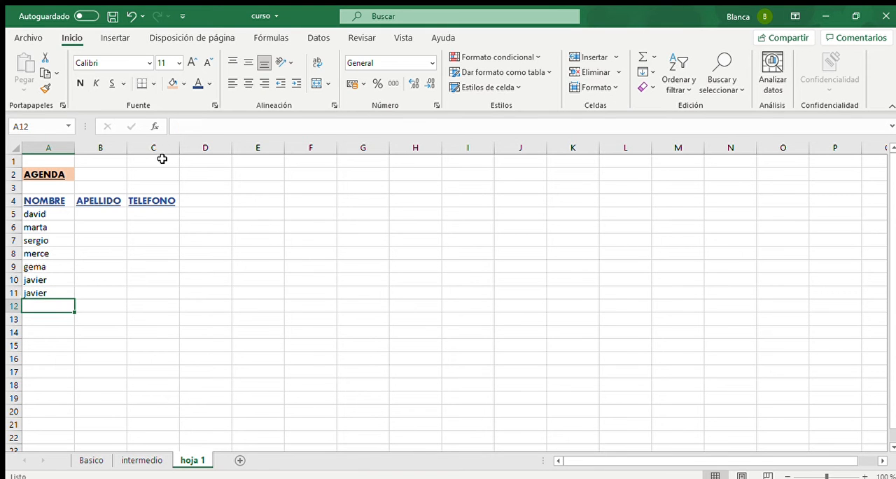
# - Enter the surnames of the first three contacts under APELLIDO in B5:B7
pyautogui.click(123, 211)
pyautogui.write('l')
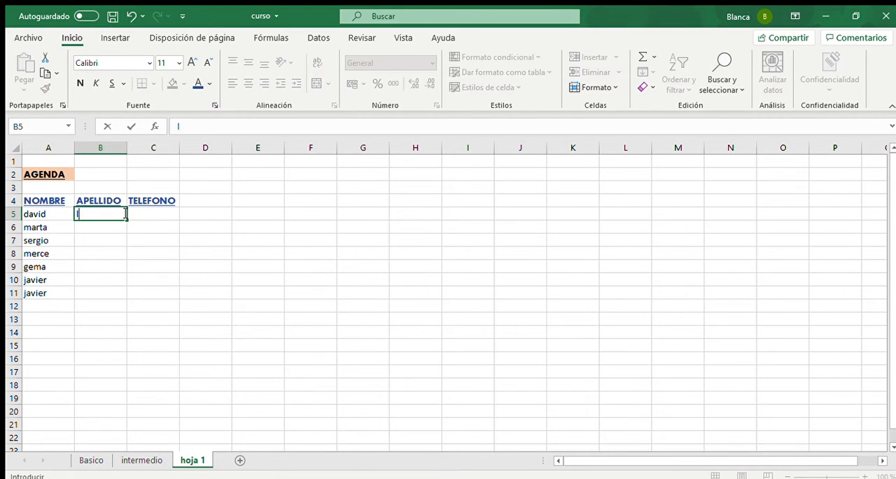
pyautogui.write('opez')
pyautogui.press('Return')
pyautogui.write('garcia')
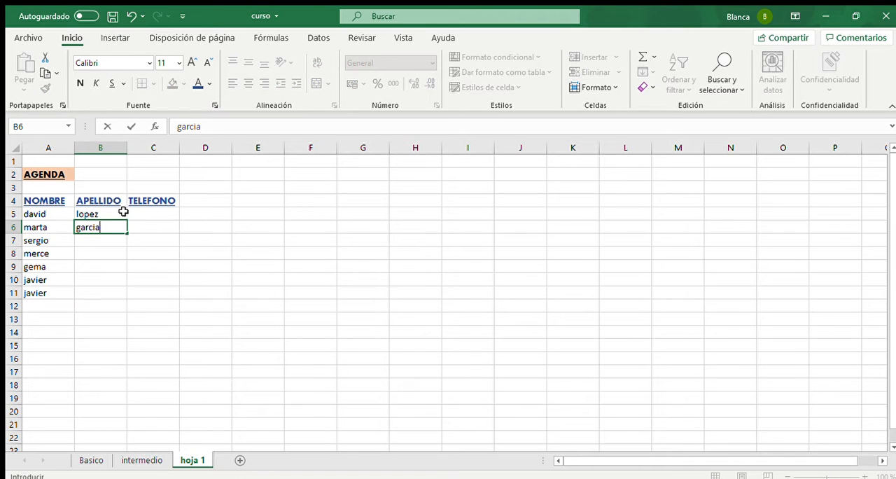
pyautogui.press('Return')
pyautogui.write('ma')
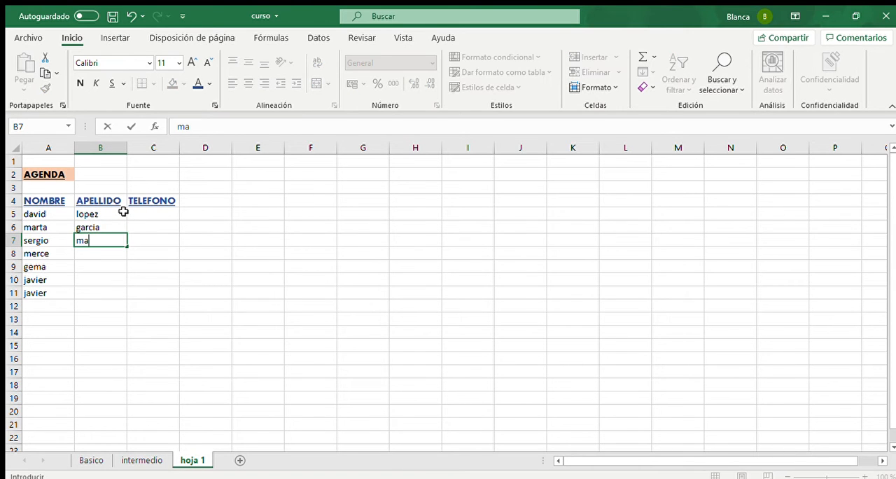
pyautogui.write('rtinez')
pyautogui.press('Return')
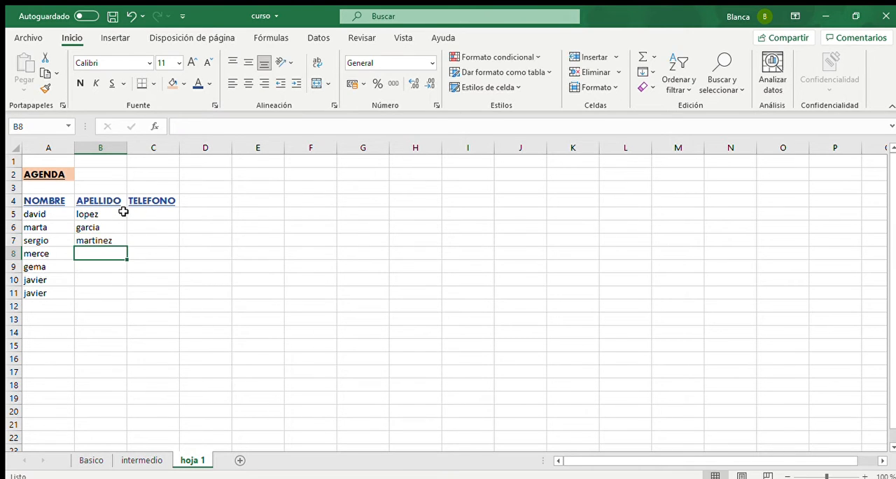
# - Enter the surnames of the last four contacts under APELLIDO in B8:B11
pyautogui.write('gonzao')
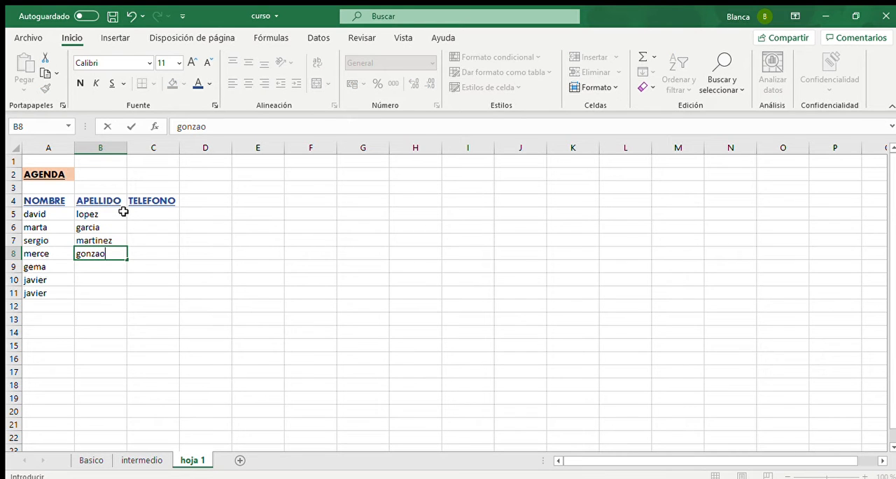
pyautogui.press('BackSpace')
pyautogui.write('lo')
pyautogui.press('Return')
pyautogui.write('matias')
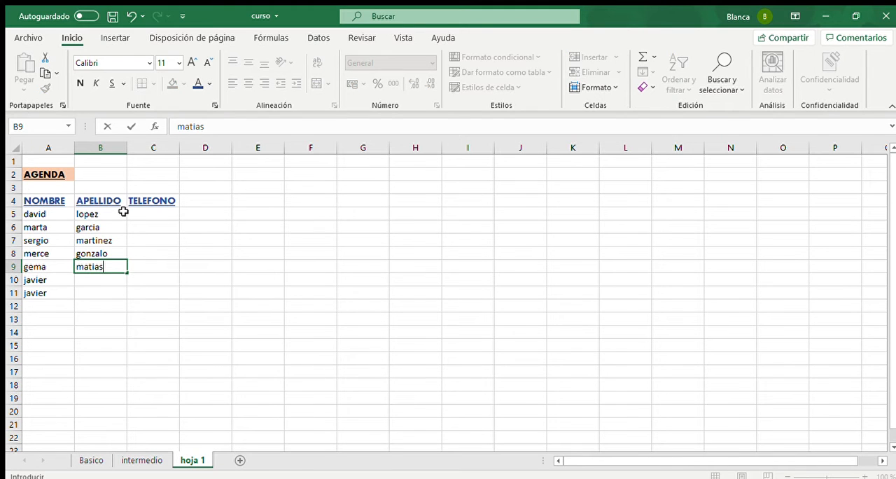
pyautogui.press('Return')
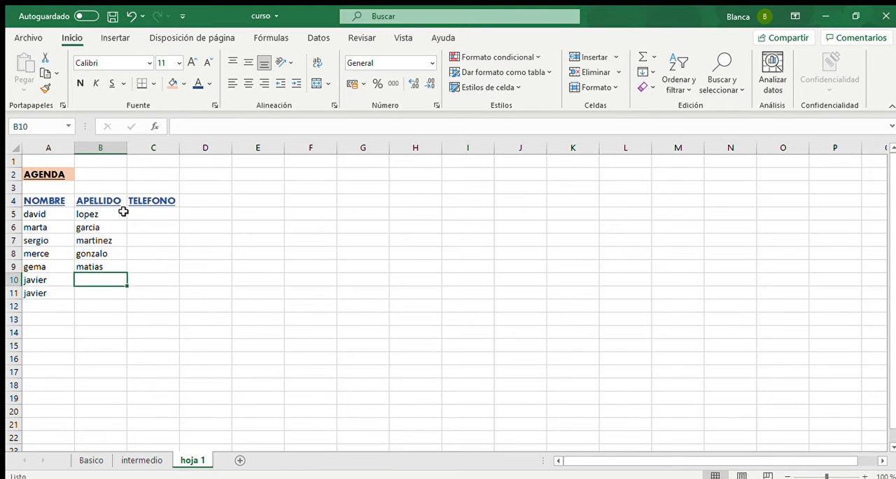
pyautogui.write('hernando')
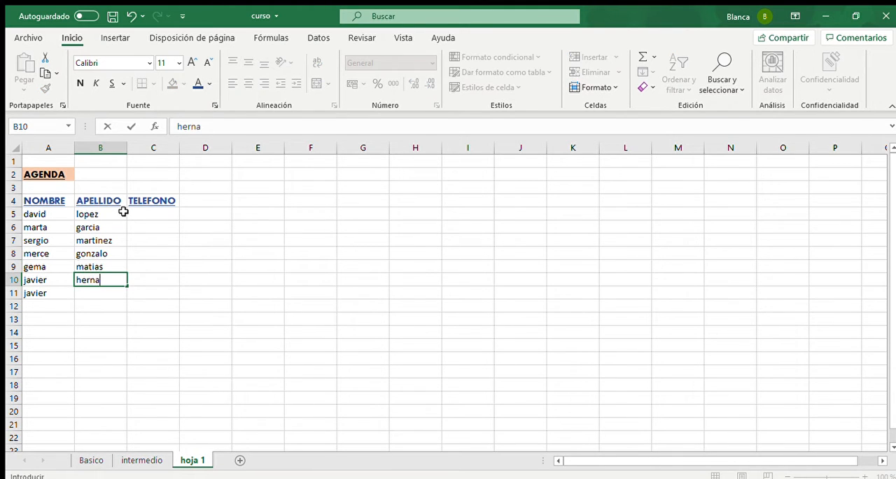
pyautogui.press('Return')
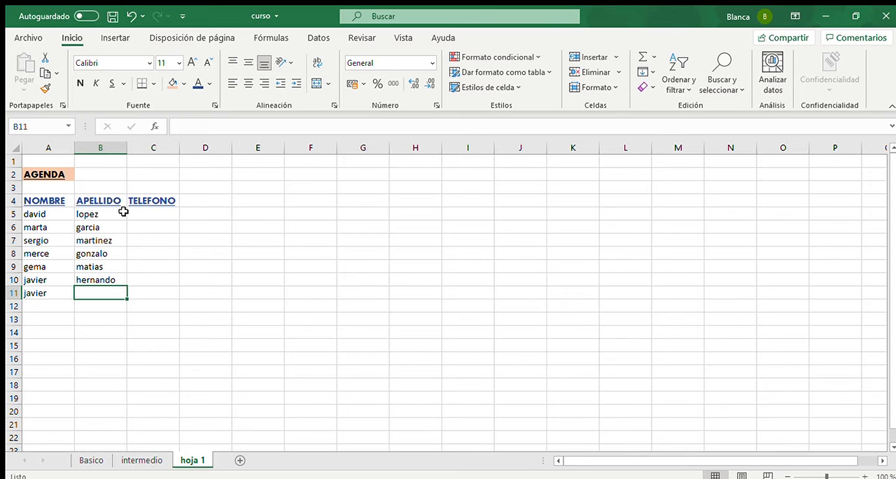
pyautogui.write('garcia')
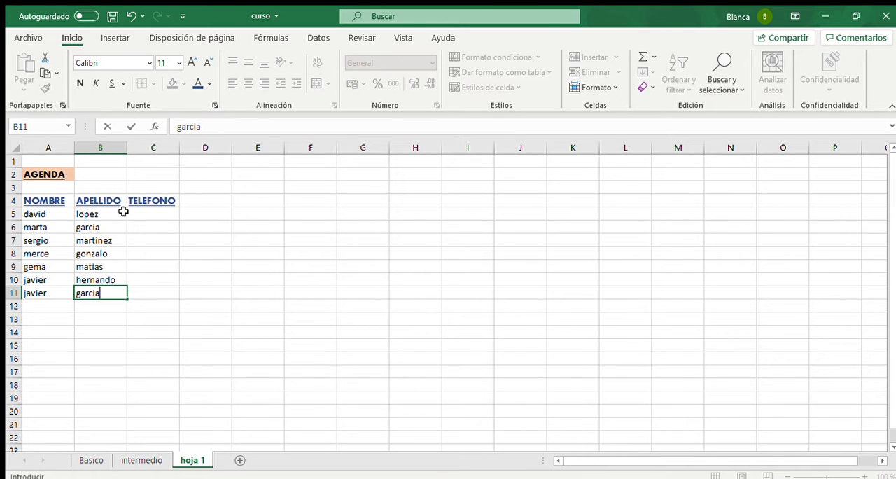
# - Enter the telephone numbers of the first three contacts under TELEFONO in C5:C7
pyautogui.click(140, 213)
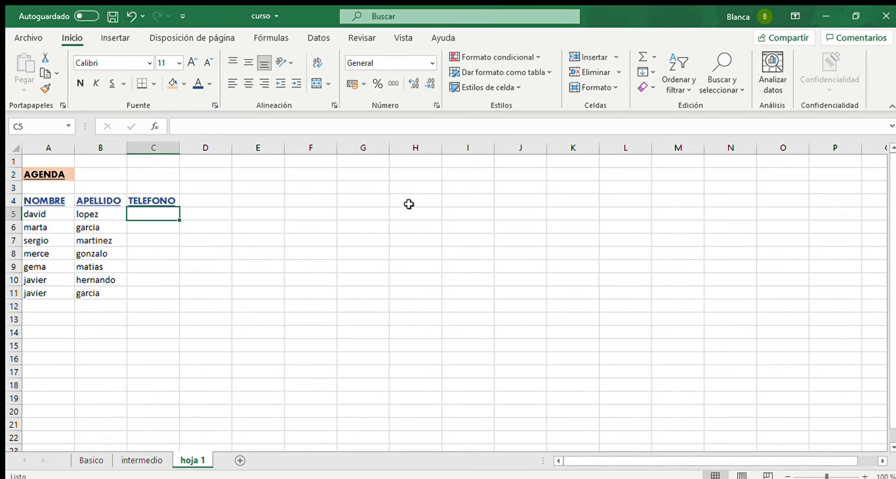
pyautogui.write('66545')
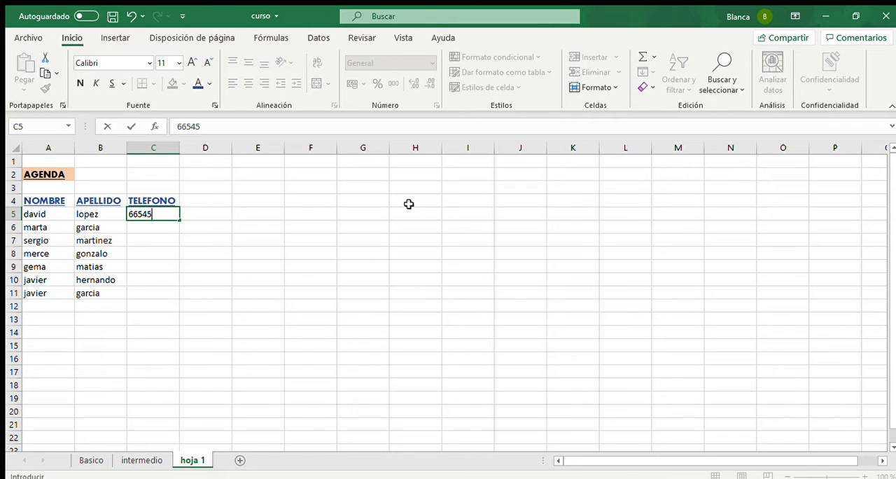
pyautogui.write('655')
pyautogui.press('Return')
pyautogui.write('151')
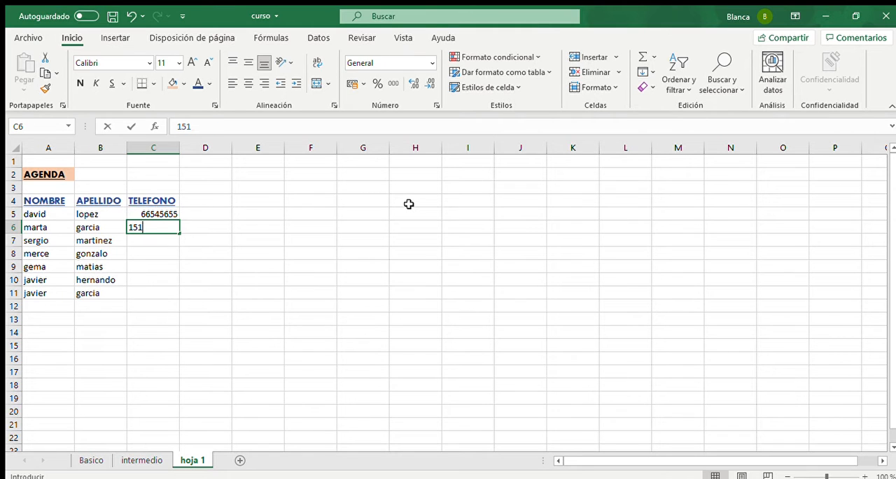
pyautogui.write('51215')
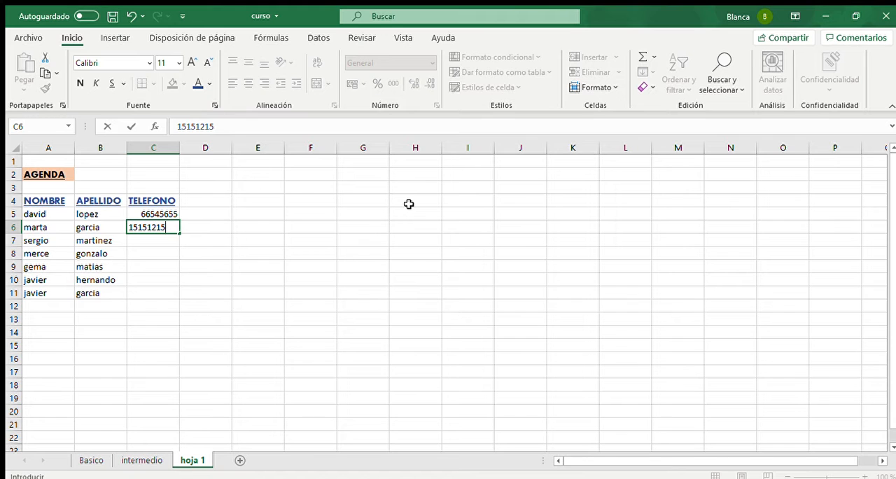
pyautogui.press('Return')
pyautogui.write('5151')
pyautogui.press('Return')
# - Enter the telephone numbers of the remaining four contacts in C8:C11
pyautogui.write('54')
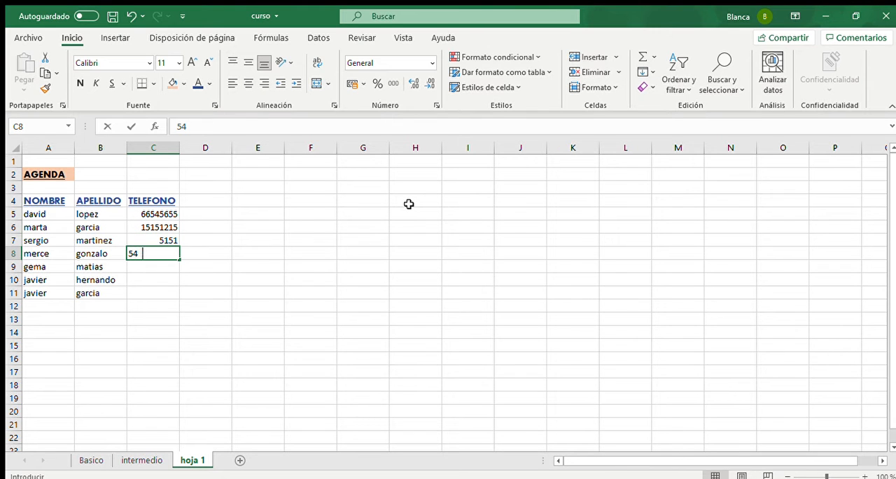
pyautogui.write('513515')
pyautogui.press('Return')
pyautogui.write('5151651')
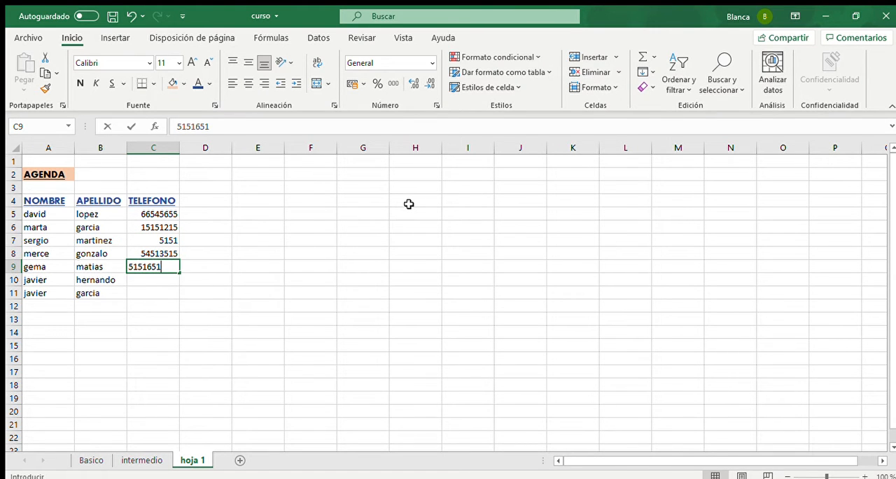
pyautogui.press('Return')
pyautogui.write('156161')
pyautogui.press('Return')
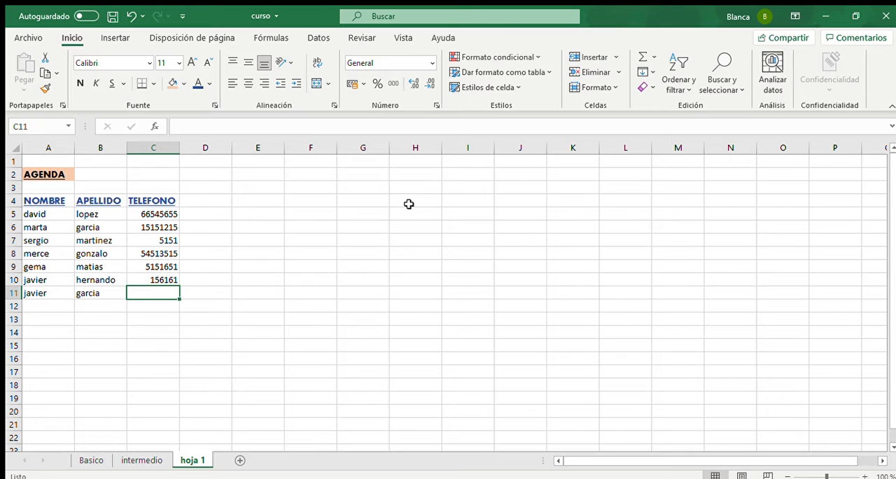
pyautogui.write('15151')
pyautogui.press('Return')
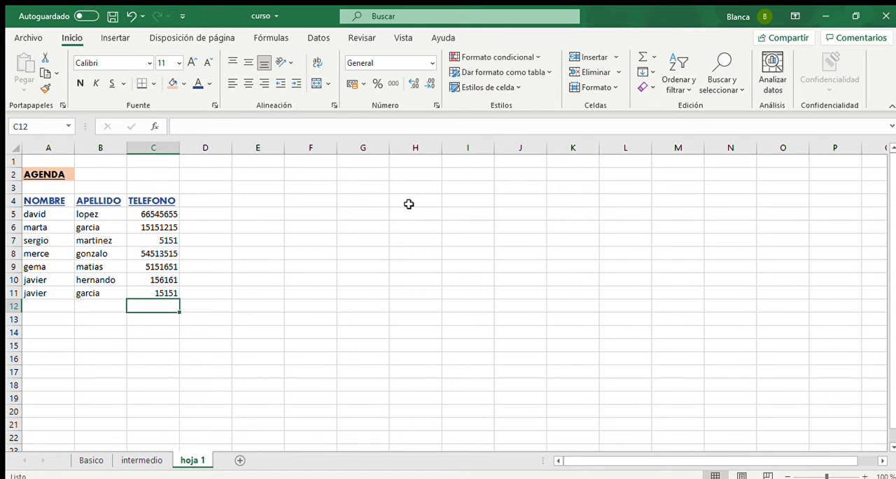
# - Add a fourth column header, EDAD, in uppercase in cell D4
pyautogui.click(212, 203)
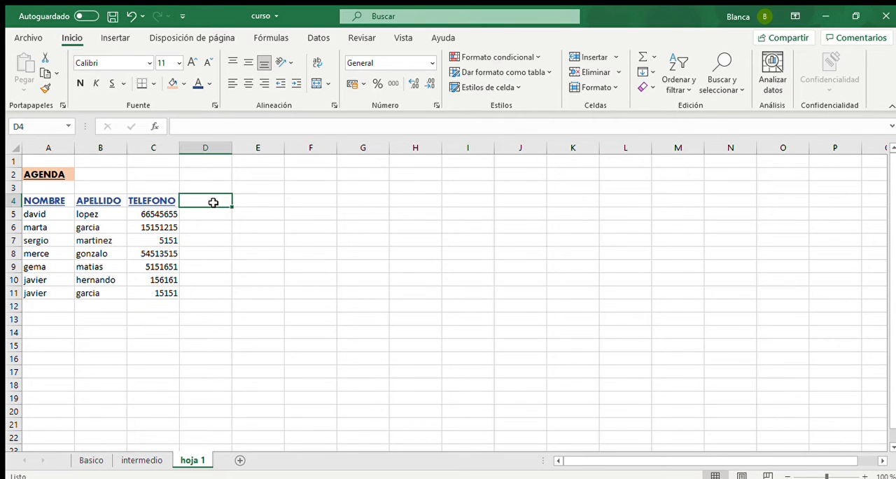
pyautogui.write('eda')
pyautogui.press('BackSpace')
pyautogui.press('BackSpace')
pyautogui.press('BackSpace')
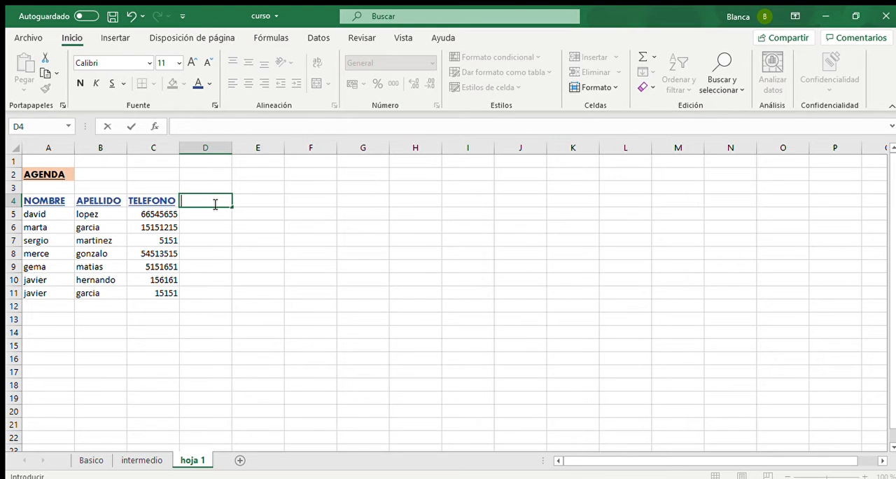
pyautogui.write('EDAD')
pyautogui.press('Return')
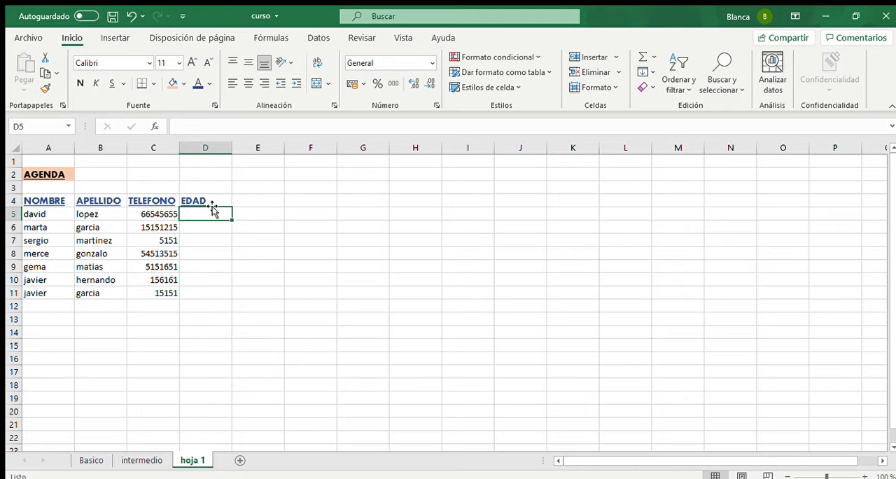
# - Copy the formatting of the EDAD header in D4 to the empty cell E7
pyautogui.click(243, 226)
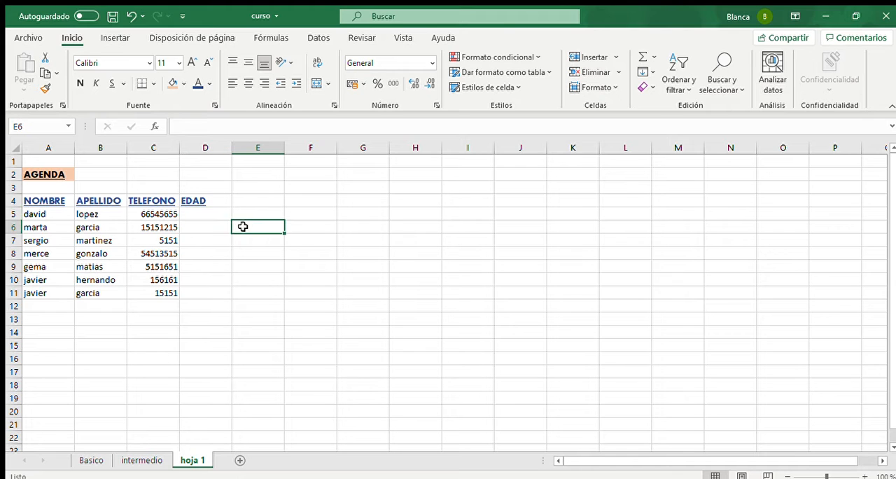
pyautogui.click(197, 199)
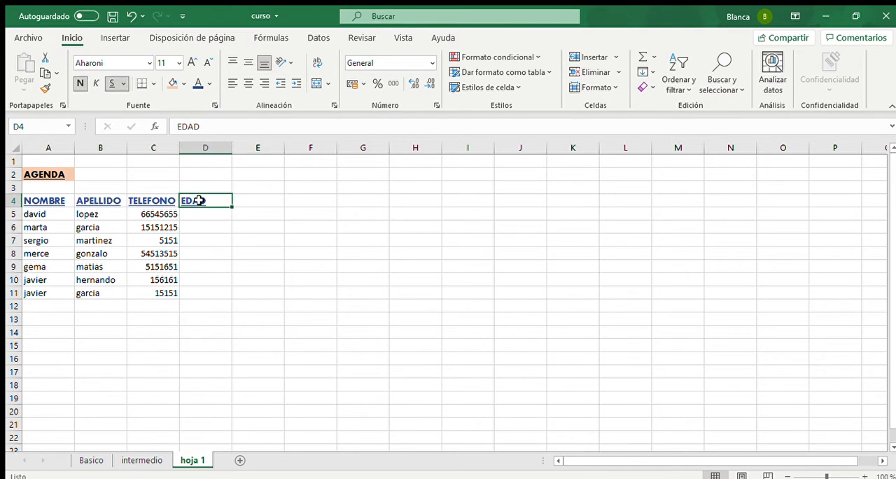
pyautogui.click(44, 87)
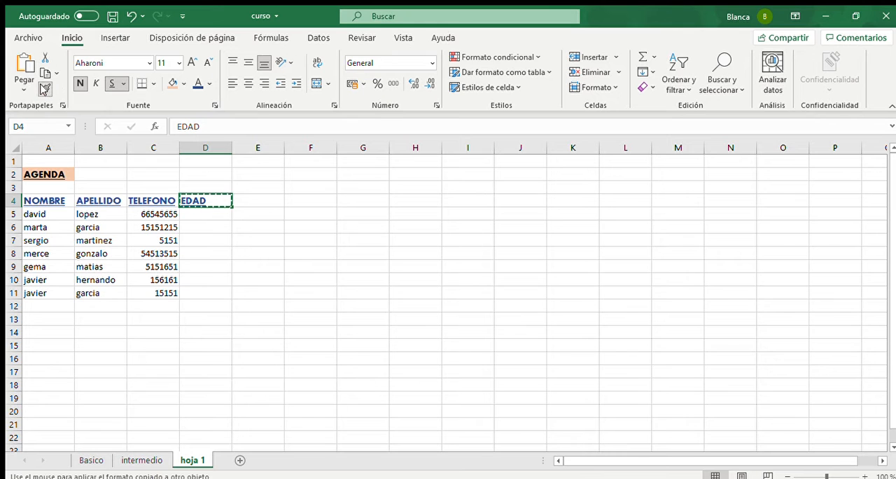
pyautogui.click(261, 238)
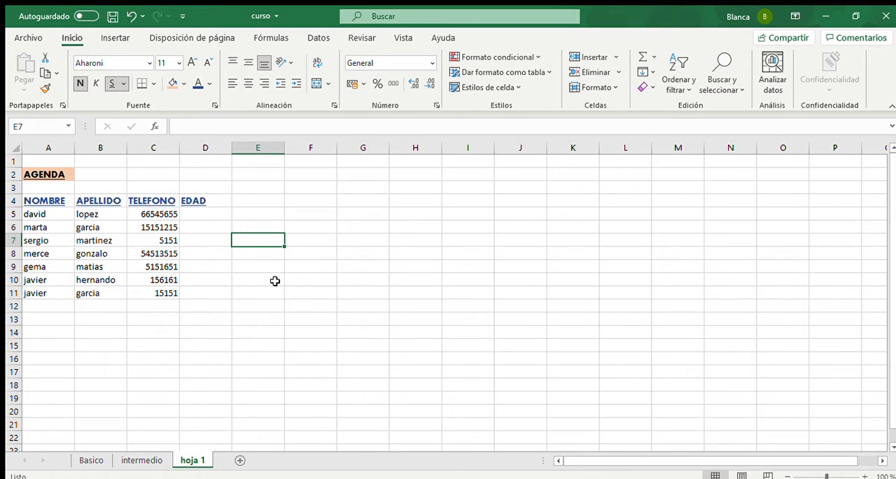
# - Test the copied formatting in E7 with the text HORARIO and clear that text again
pyautogui.write('HO')
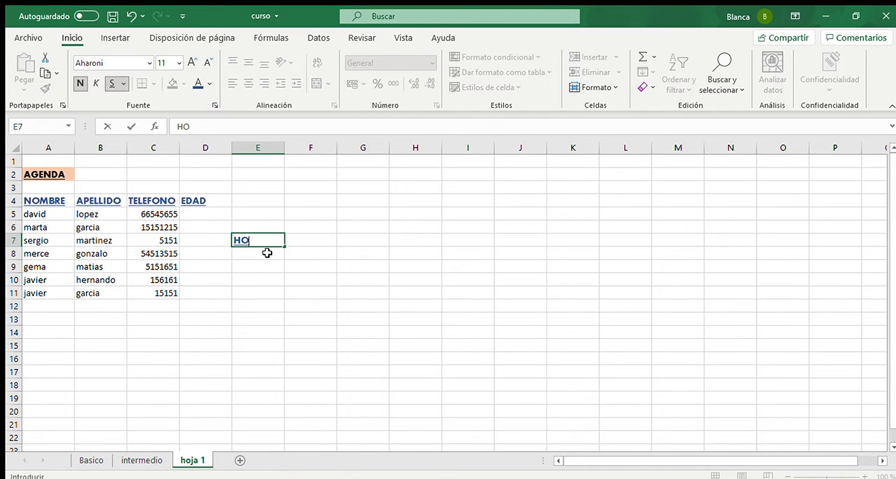
pyautogui.write('RARIO')
pyautogui.press('BackSpace')
pyautogui.press('BackSpace')
pyautogui.press('BackSpace')
pyautogui.press('BackSpace')
pyautogui.press('BackSpace')
pyautogui.press('BackSpace')
pyautogui.press('BackSpace')
# - Enter the ages 45, 25 and 41 under EDAD in D5:D7
pyautogui.click(194, 212)
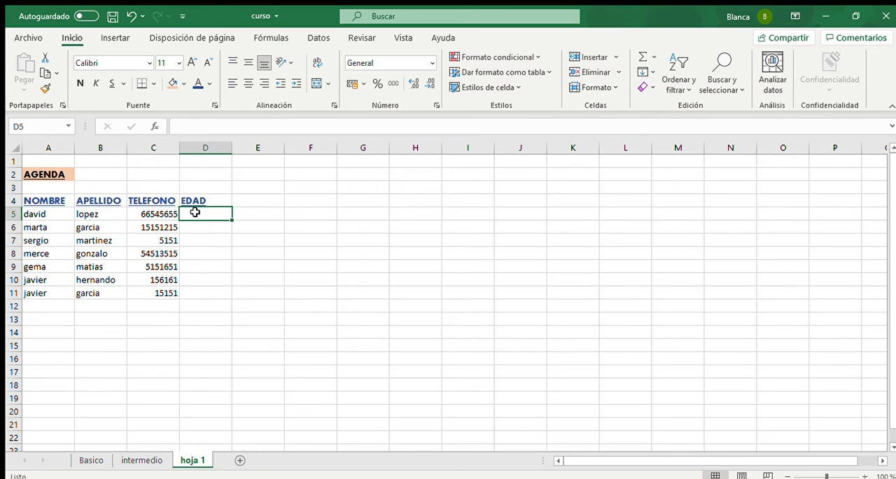
pyautogui.write('4525')
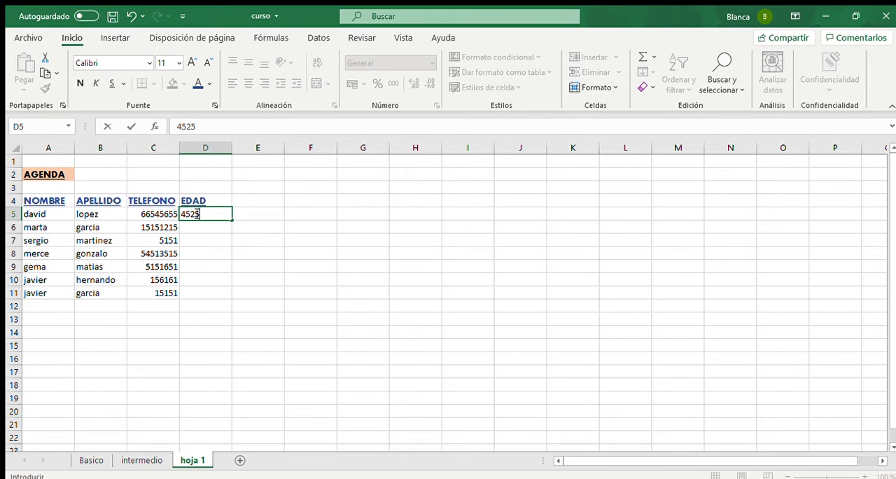
pyautogui.press('BackSpace')
pyautogui.press('BackSpace')
pyautogui.press('Return')
pyautogui.write('253')
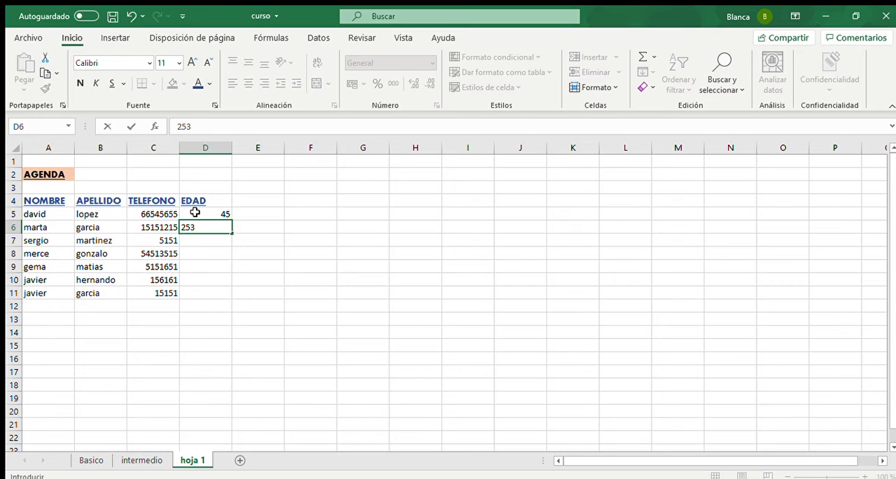
pyautogui.press('BackSpace')
pyautogui.press('Return')
pyautogui.write('41')
pyautogui.press('Return')
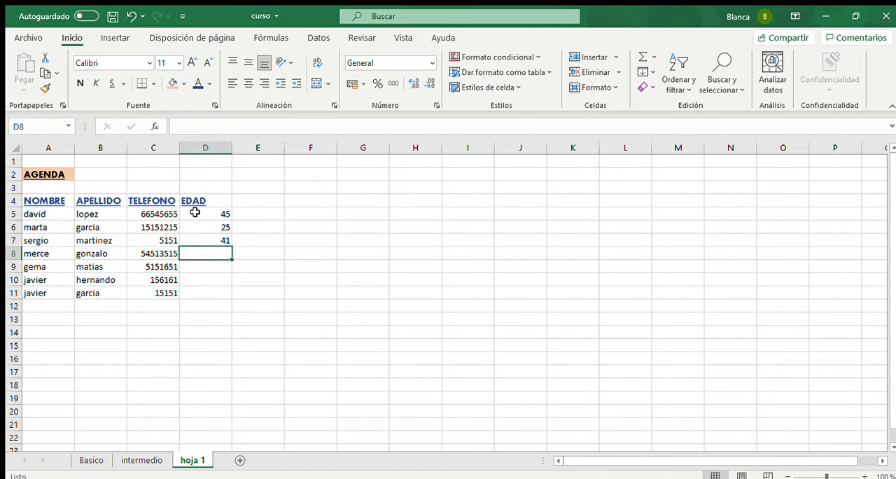
# - Enter the ages 23, 56, 51 and 35 for the remaining contacts in D8:D11
pyautogui.write('23')
pyautogui.press('Return')
pyautogui.write('56')
pyautogui.press('Return')
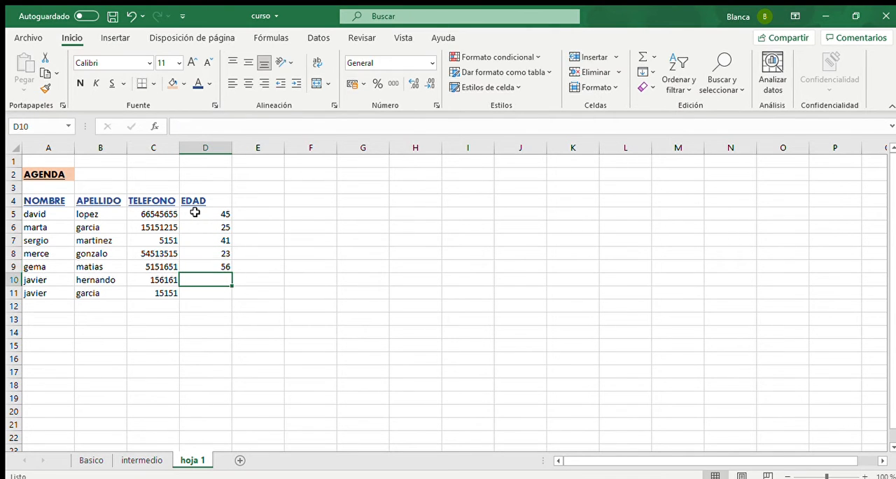
pyautogui.write('51')
pyautogui.press('Return')
pyautogui.write('35')
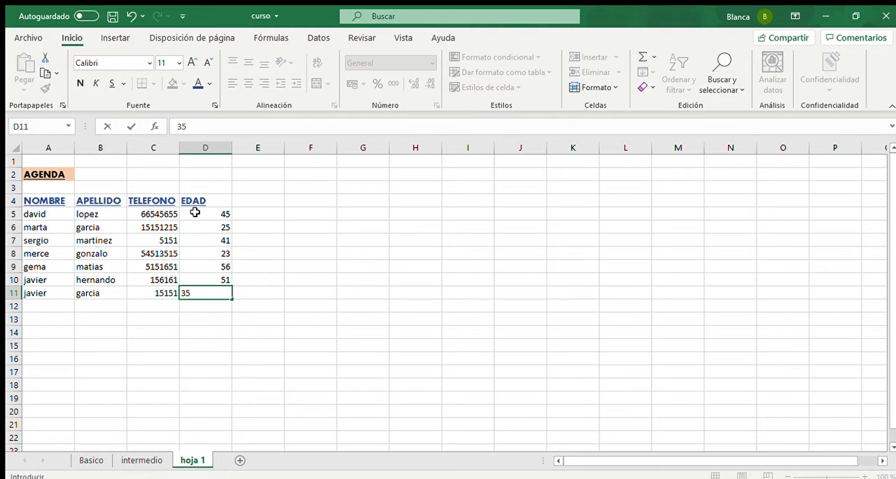
pyautogui.press('Return')
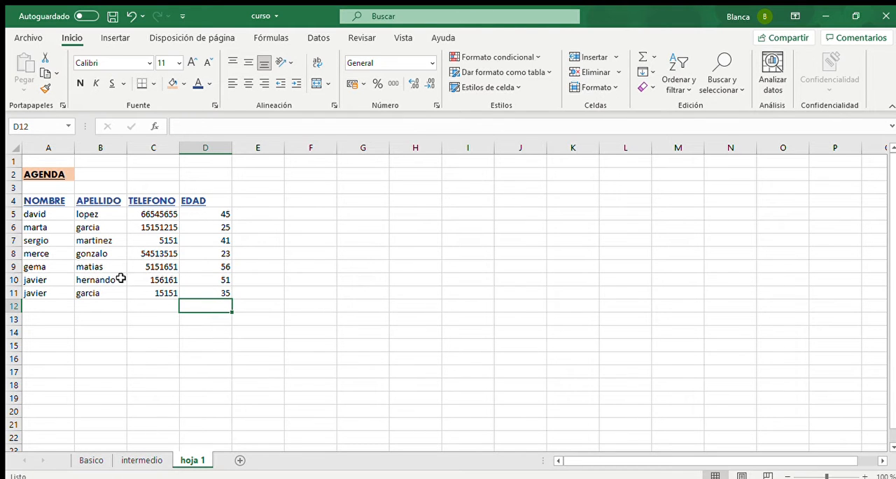
# - Centre the telephone numbers and ages in C5:D11 horizontally
pyautogui.click(165, 213)
pyautogui.moveTo(166, 214); pyautogui.dragTo(191, 292)
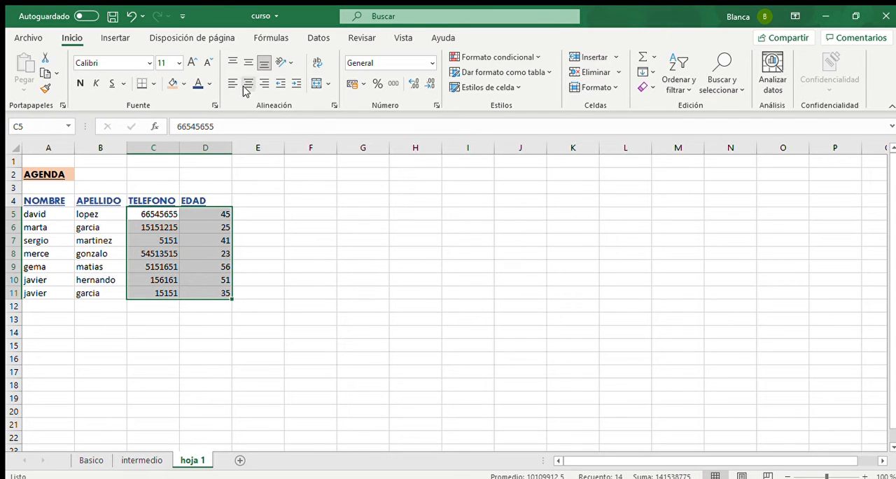
pyautogui.click(249, 84)
# - Apply all borders to the contact data in A5:D11
pyautogui.moveTo(51, 213); pyautogui.dragTo(202, 292)
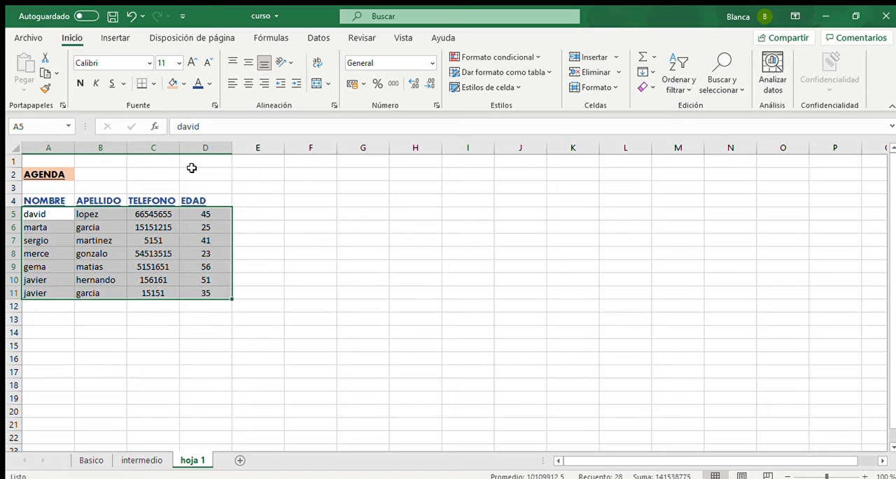
pyautogui.click(143, 84)
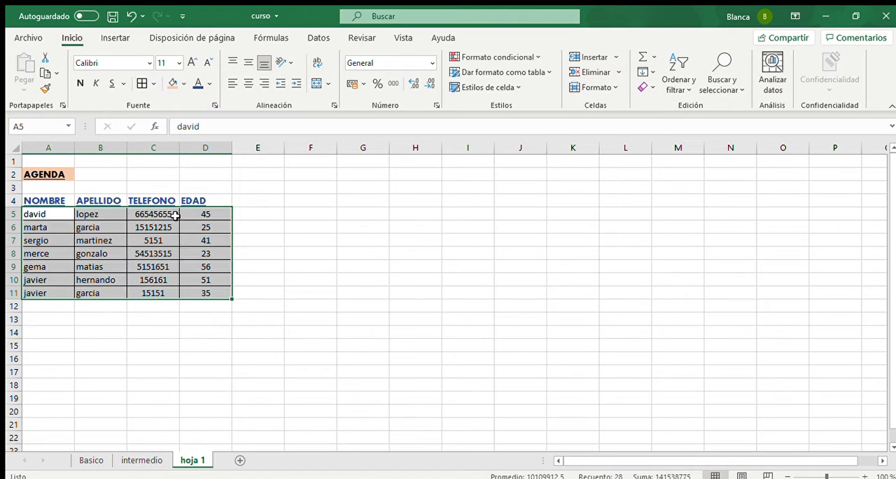
pyautogui.click(273, 215)
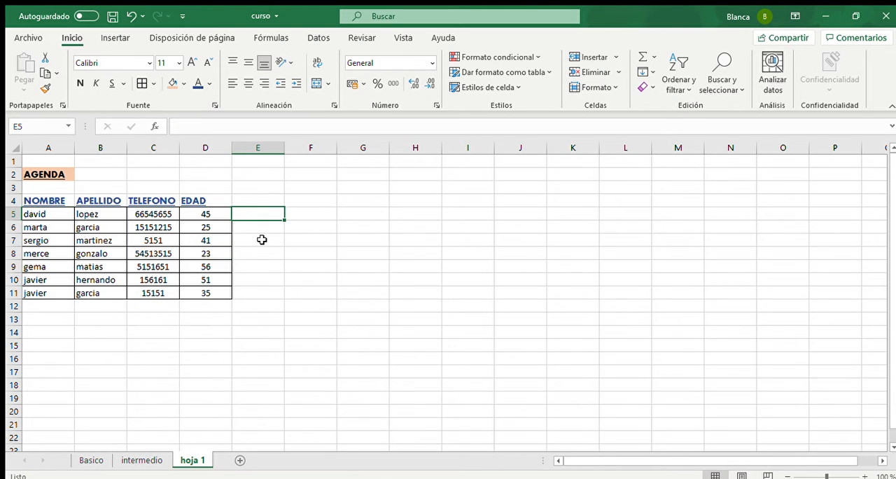
# - Insert an automatic sum of the EDAD column in cell D13
pyautogui.click(213, 320)
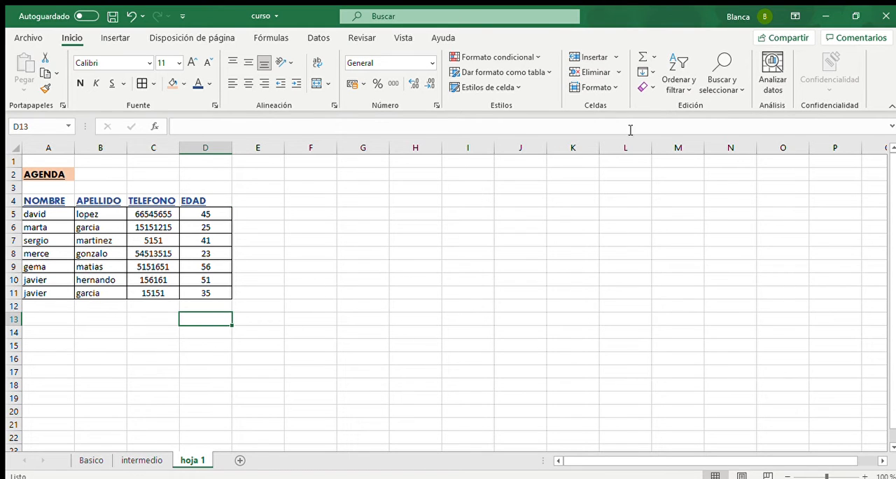
pyautogui.click(647, 62)
pyautogui.press('Return')
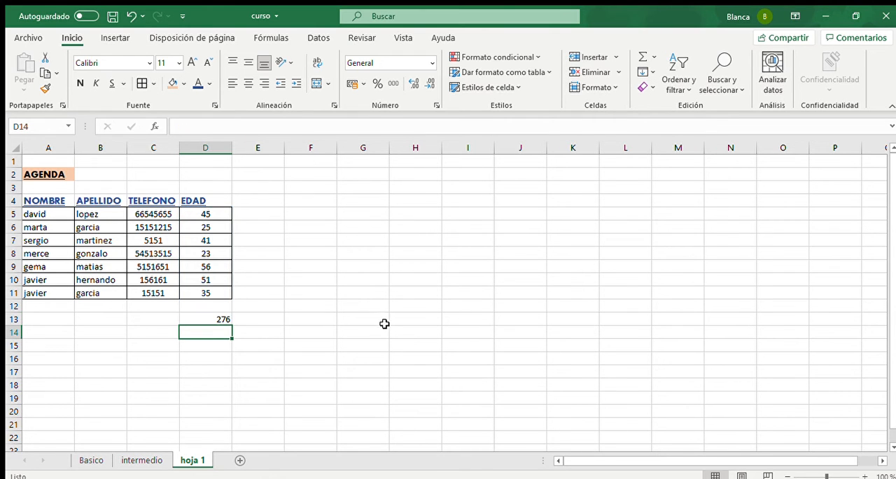
# - Calculate the average age in E13 by dividing the total in D13 by 7
pyautogui.click(221, 319)
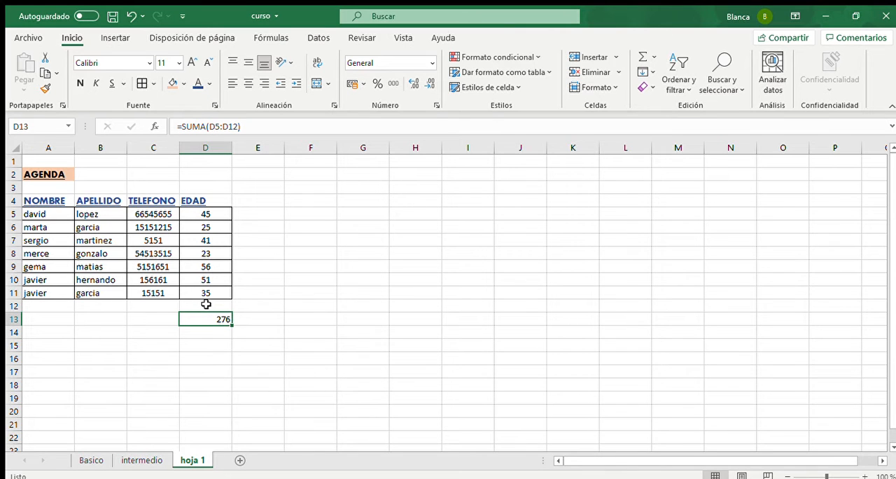
pyautogui.click(271, 320)
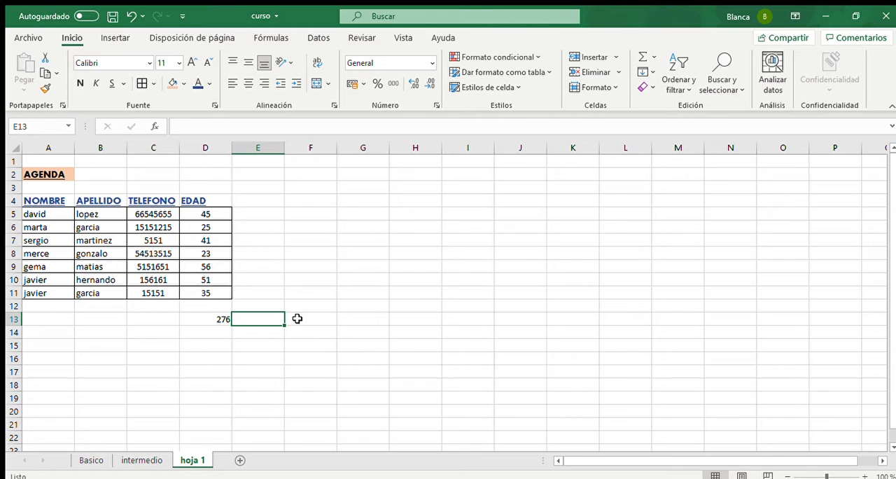
pyautogui.write('=')
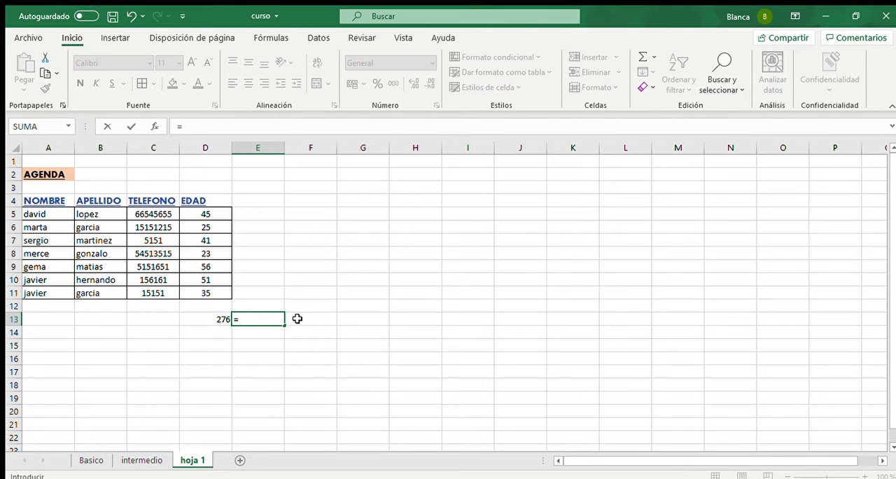
pyautogui.press('Left')
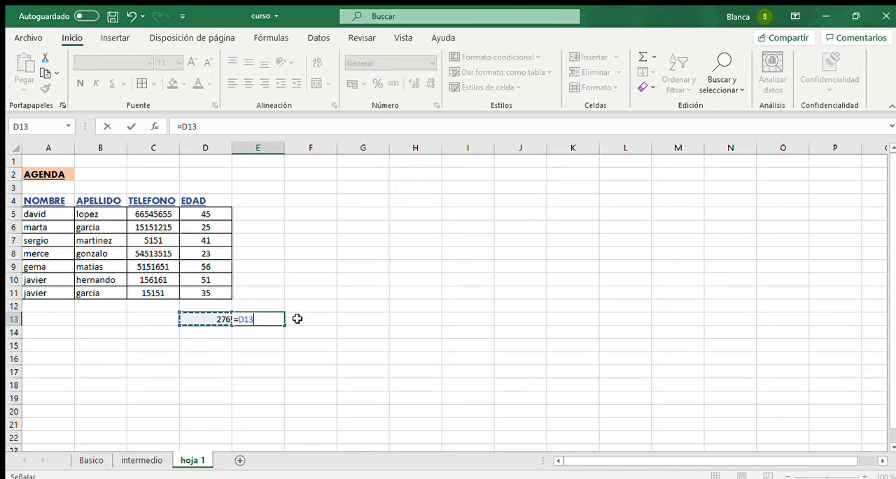
pyautogui.write('/7')
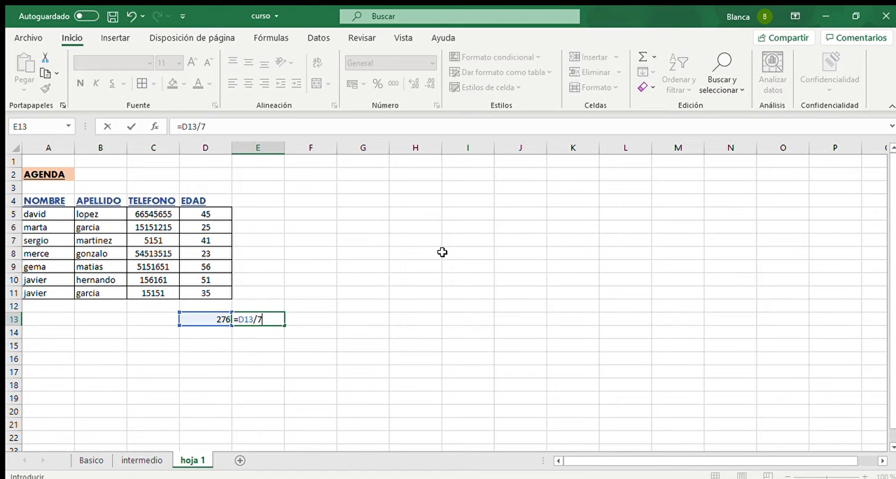
pyautogui.press('Return')
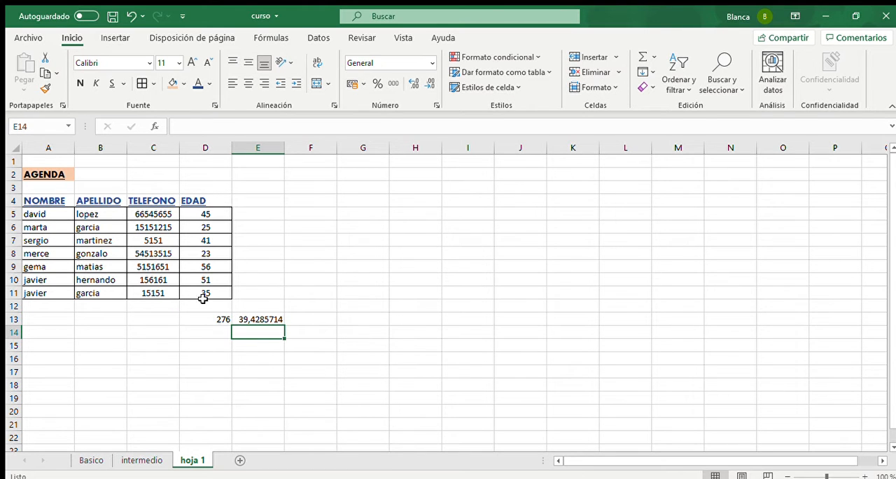
# - Reduce the decimals of the average age in E13 until it shows as a whole number
pyautogui.click(265, 319)
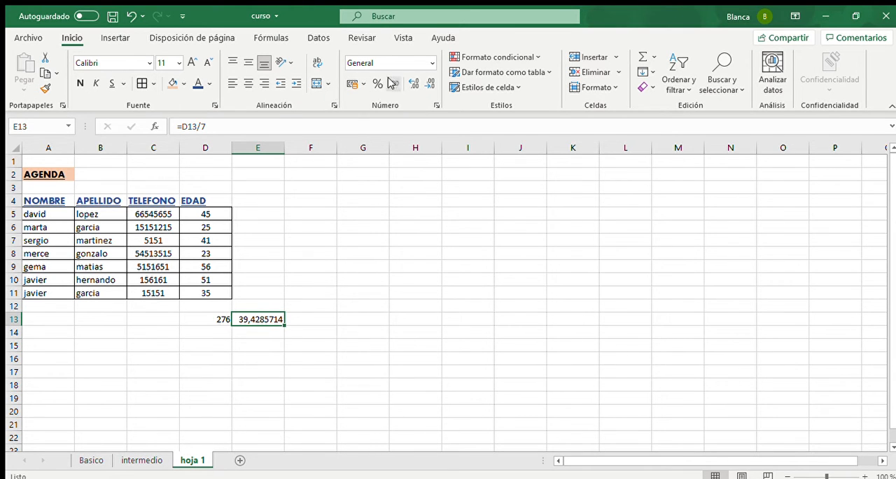
pyautogui.click(430, 85)
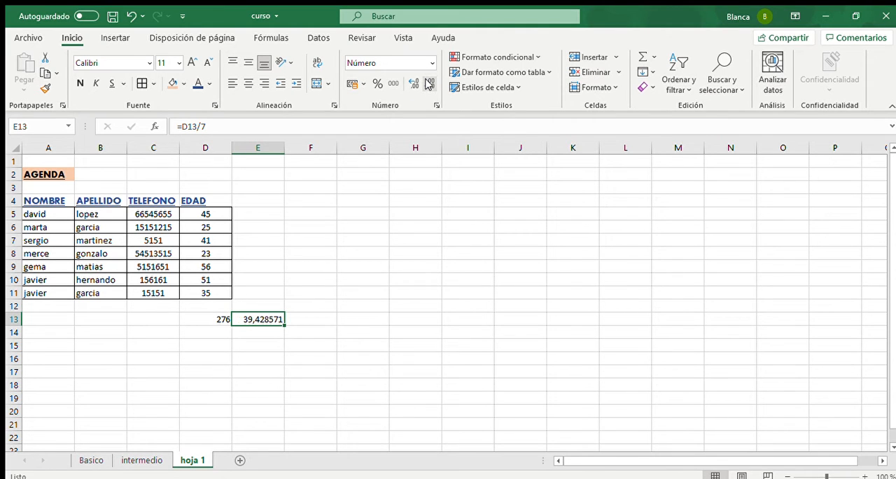
pyautogui.click(429, 84)
pyautogui.click(429, 85)
pyautogui.click(429, 85)
pyautogui.click(430, 85)
pyautogui.click(429, 85)
pyautogui.click(429, 85)
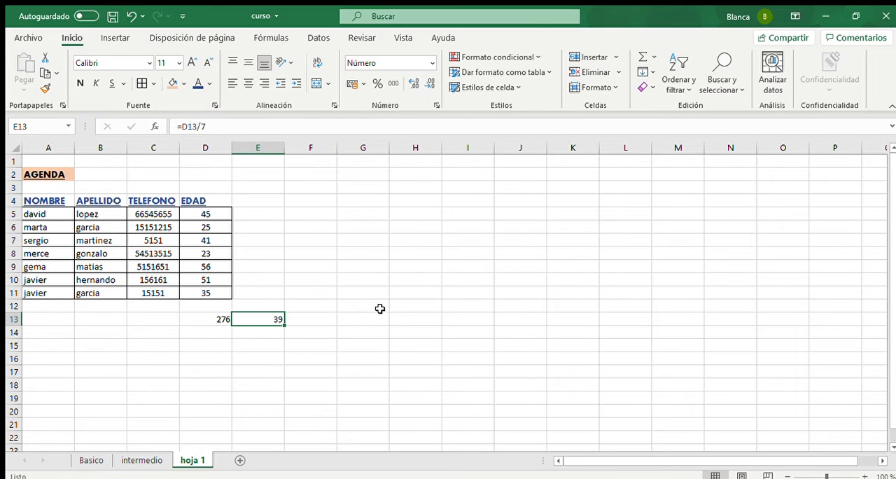
# - Enter the label MEDIA EDAD in F13 beside the average age
pyautogui.click(294, 320)
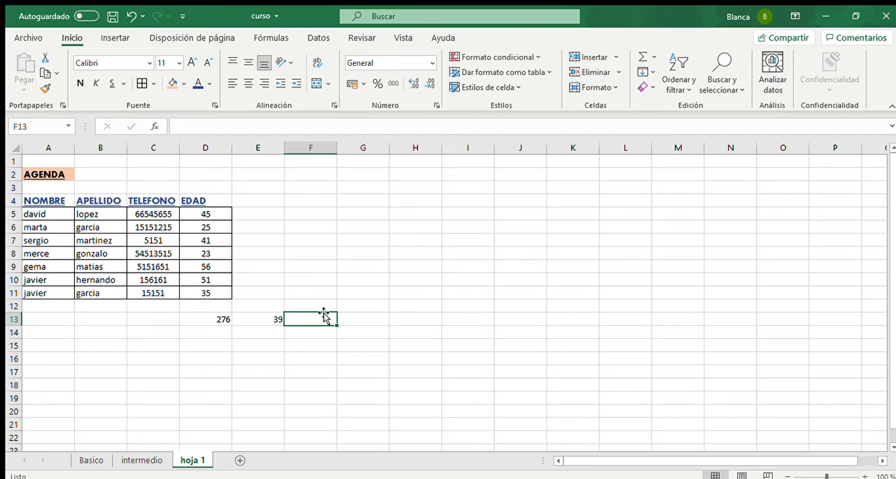
pyautogui.write('MEDIA EDAD')
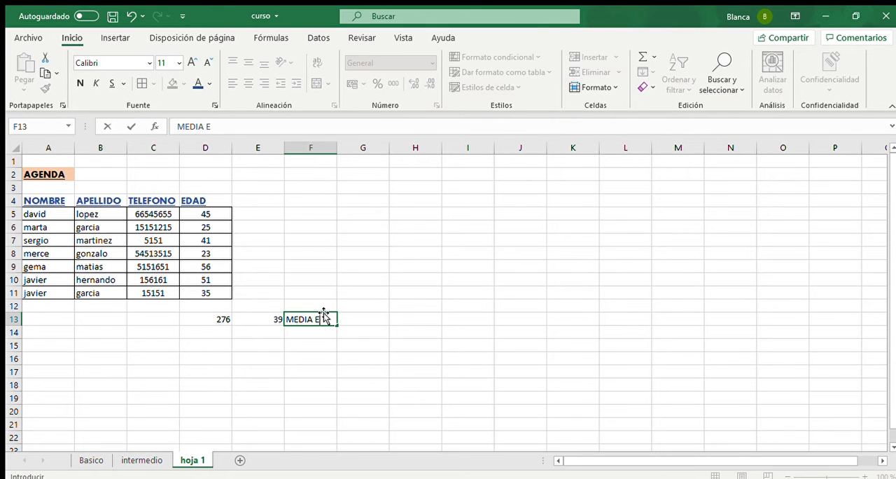
pyautogui.press('Return')
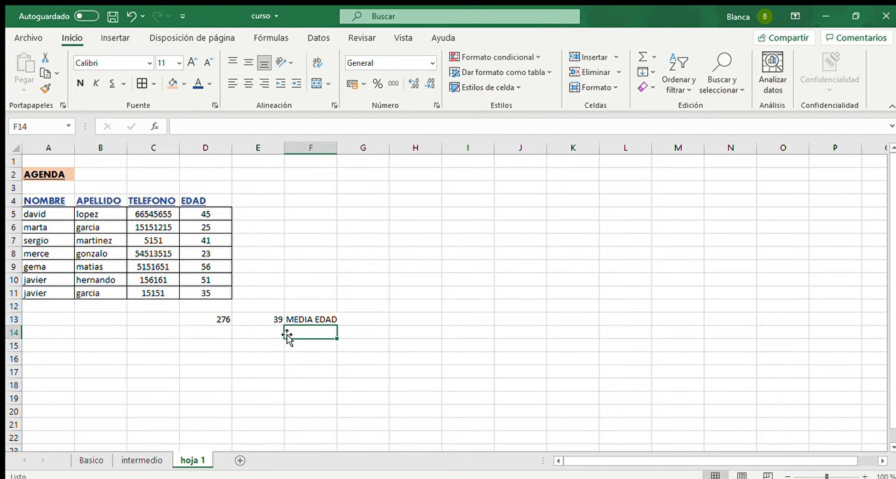
# - Format the average and its label in E13:F13 with a red fill, a light font colour and centred alignment
pyautogui.moveTo(273, 317); pyautogui.dragTo(310, 317)
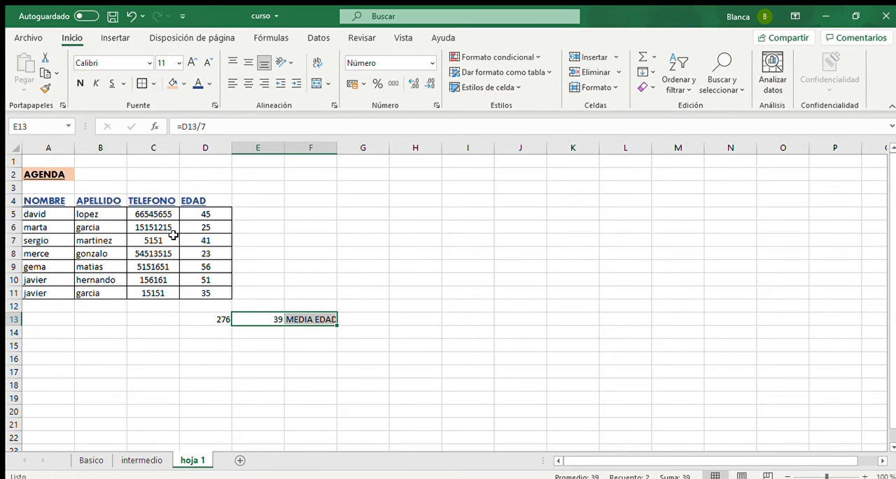
pyautogui.click(172, 83)
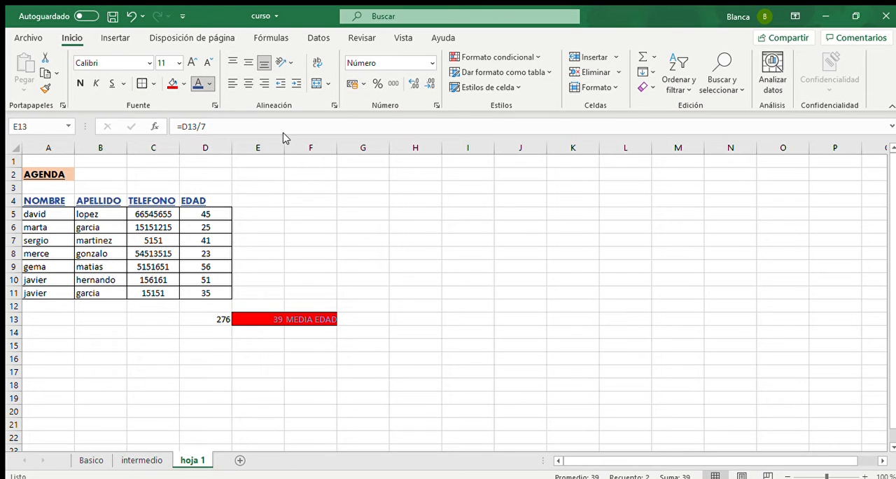
pyautogui.click(288, 255)
pyautogui.moveTo(312, 319); pyautogui.dragTo(278, 318)
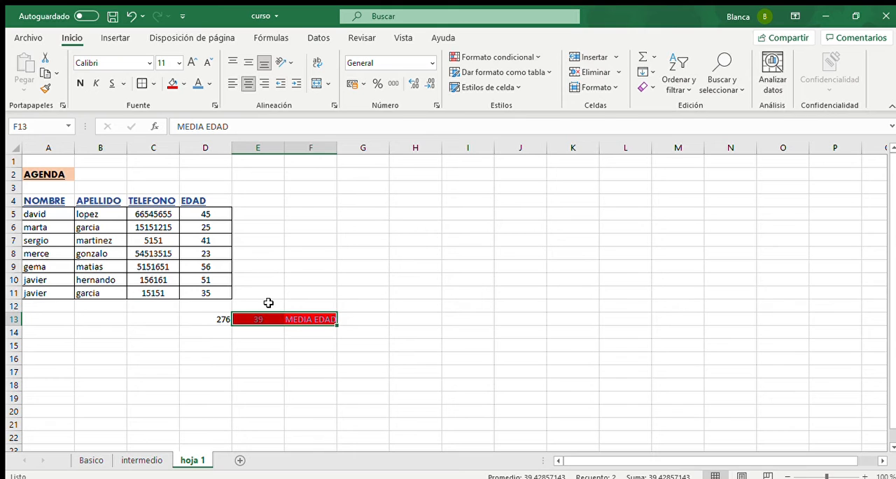
pyautogui.click(283, 337)
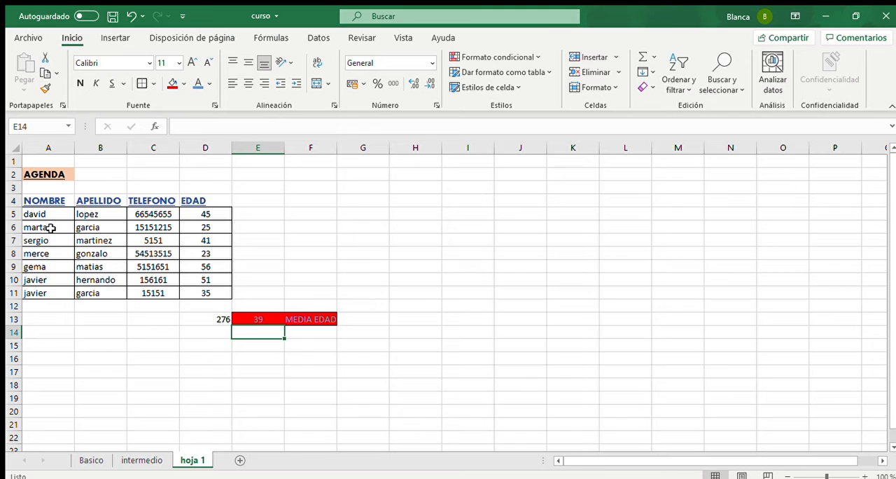
# - Copy the contact first names in A5:A11 into a new sheet starting at A1
pyautogui.click(49, 216)
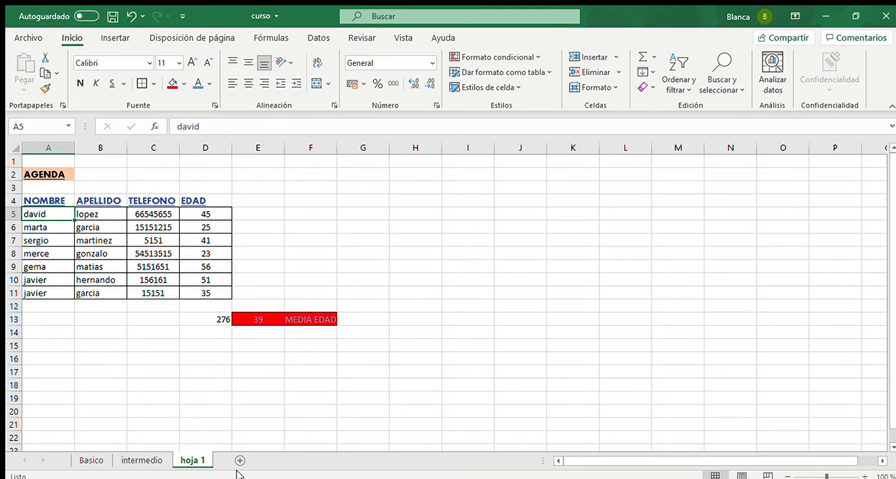
pyautogui.moveTo(50, 219); pyautogui.dragTo(35, 290)
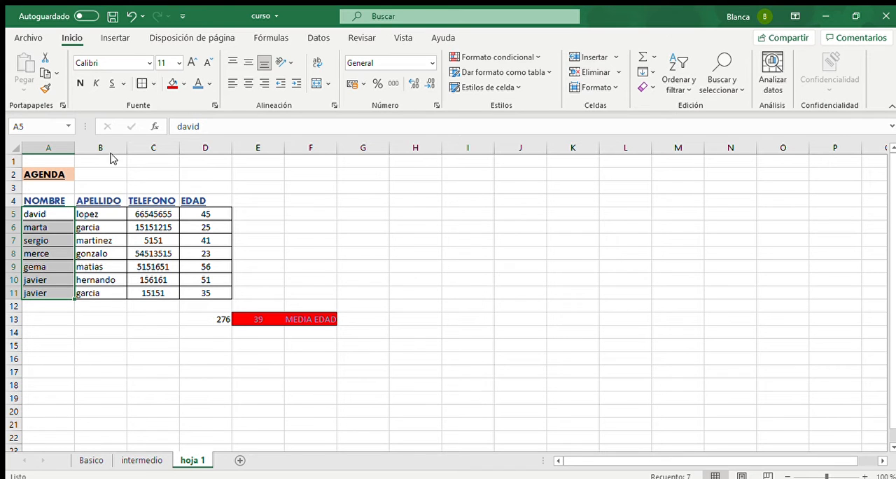
pyautogui.hotkey('ctrl', 'c')
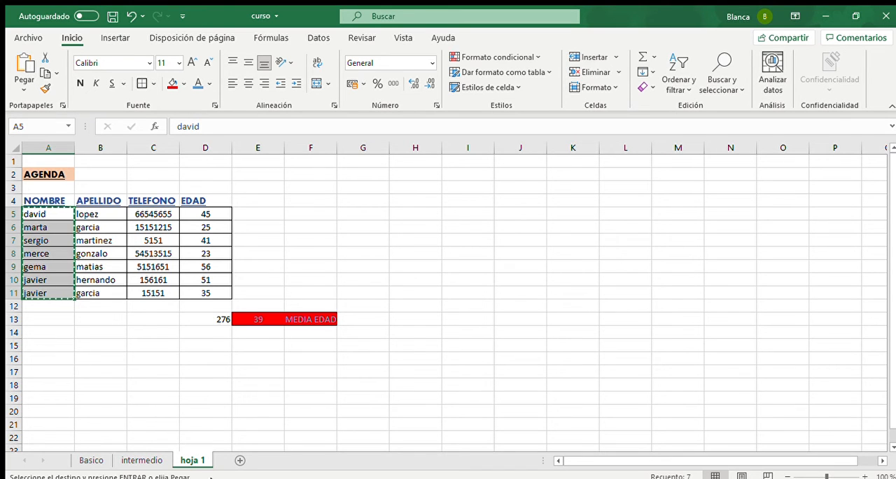
pyautogui.click(240, 460)
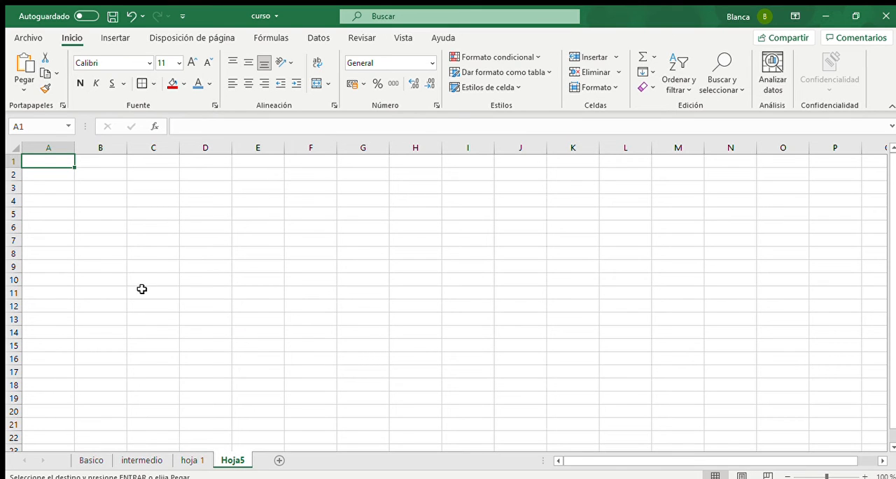
pyautogui.hotkey('ctrl', 'v')
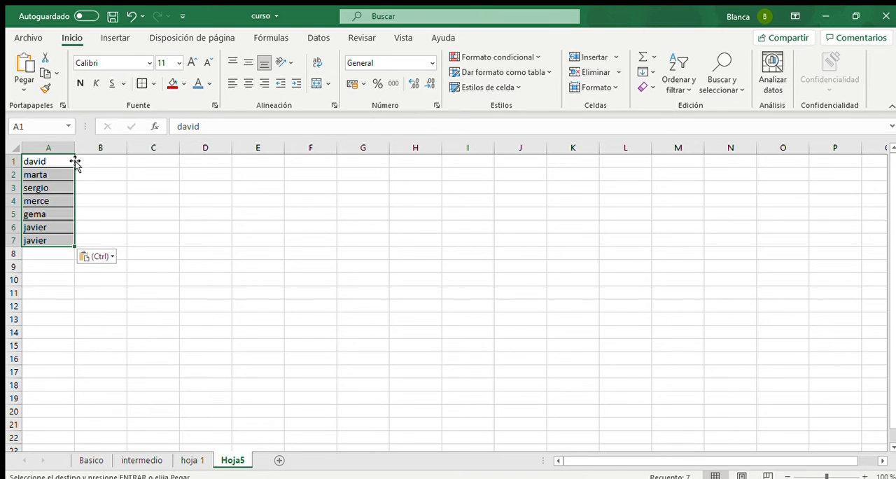
# - Insert an empty row above the pasted names and enter the heading EDAD in B1
pyautogui.click(14, 161)
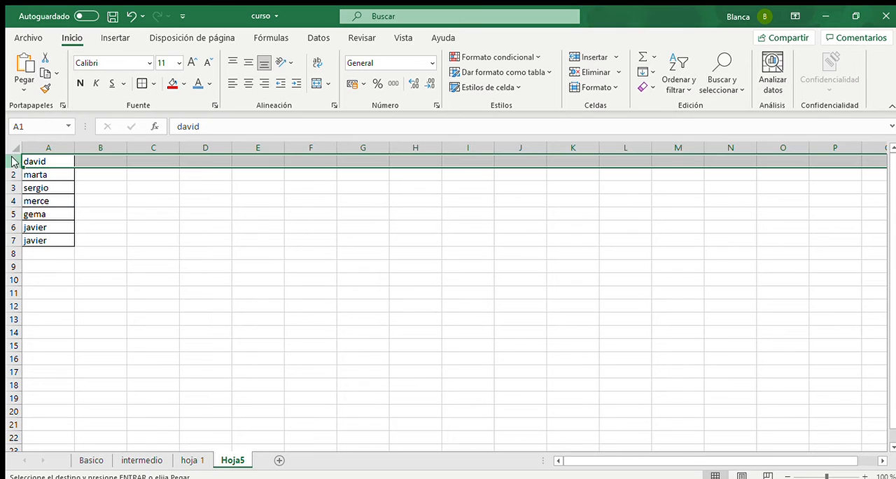
pyautogui.hotkey('ctrl', '+')
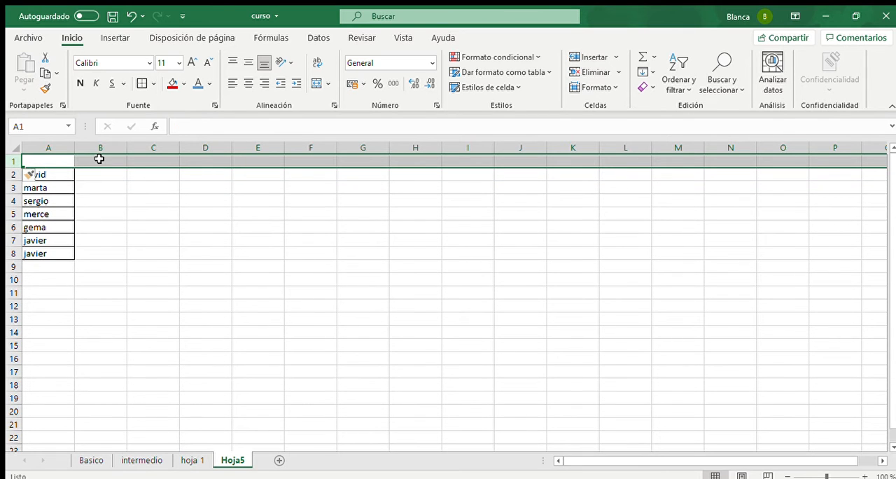
pyautogui.click(100, 160)
pyautogui.write('EDAD')
pyautogui.press('Return')
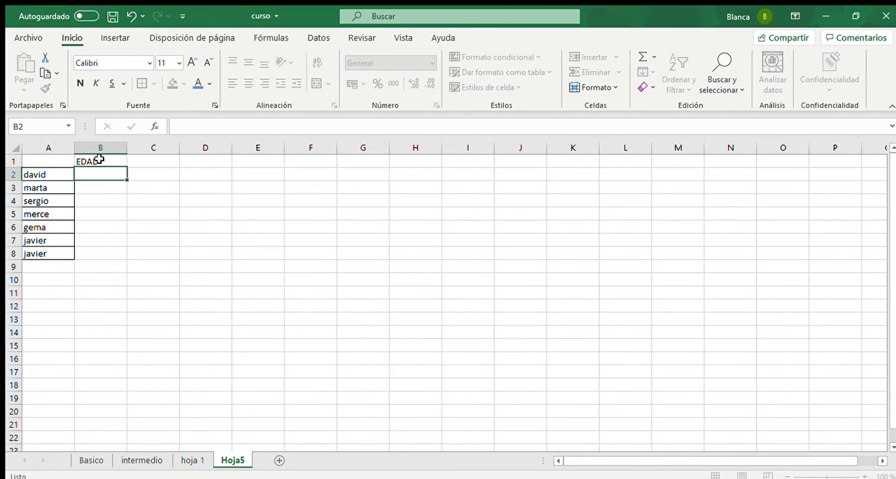
pyautogui.click(197, 459)
pyautogui.click(220, 460)
pyautogui.click(185, 460)
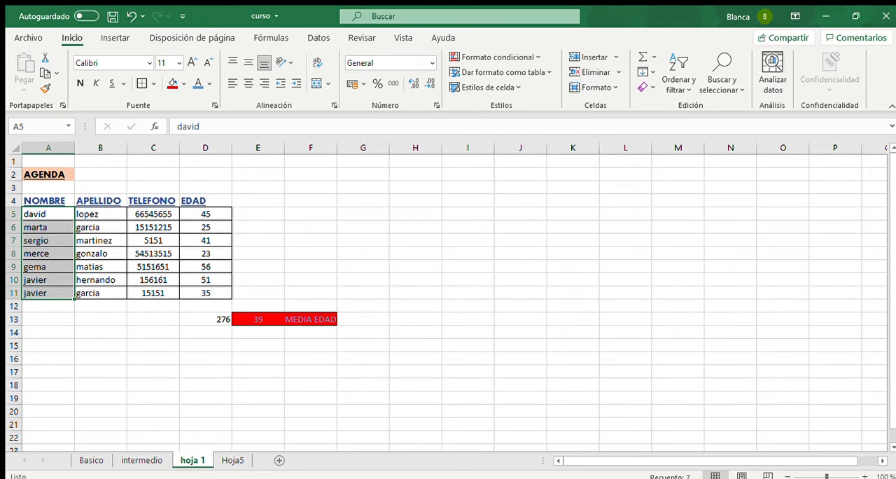
pyautogui.click(232, 460)
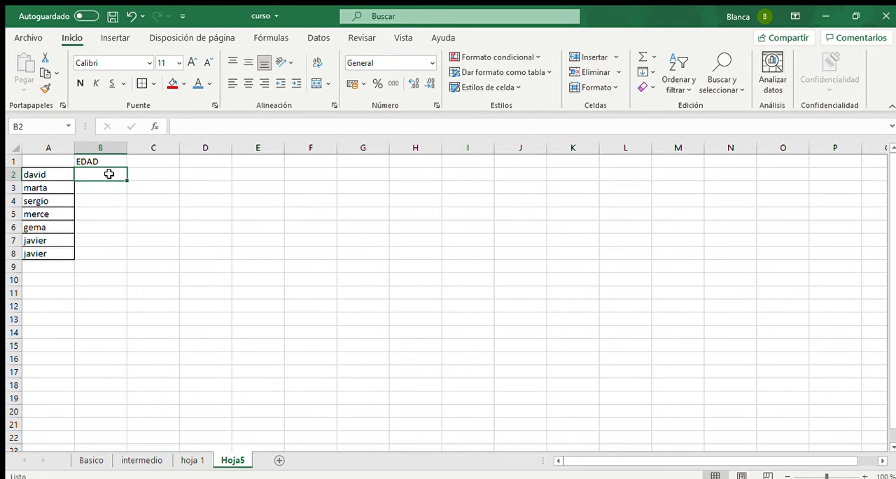
# - Look up the first contact's age in B2 with the formula =BUSCARV(A2;'hoja 1'!A:D;4;FALSO)
pyautogui.write('=BUSCARV(')
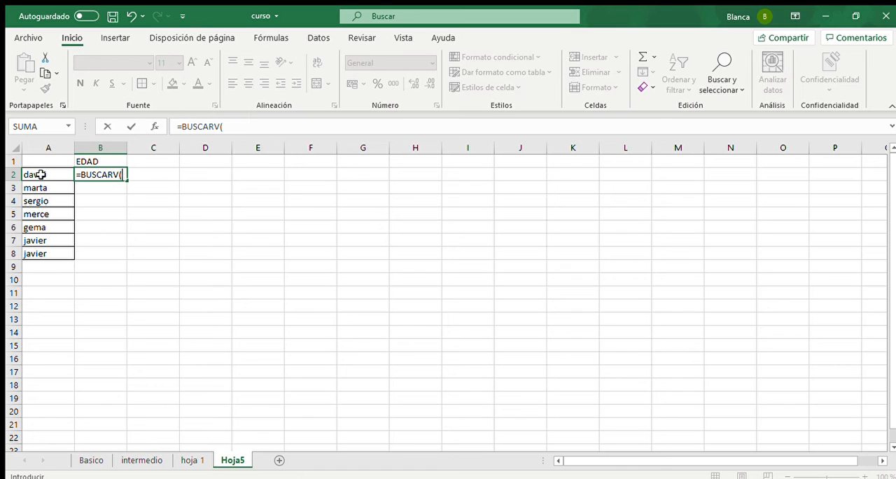
pyautogui.click(40, 175)
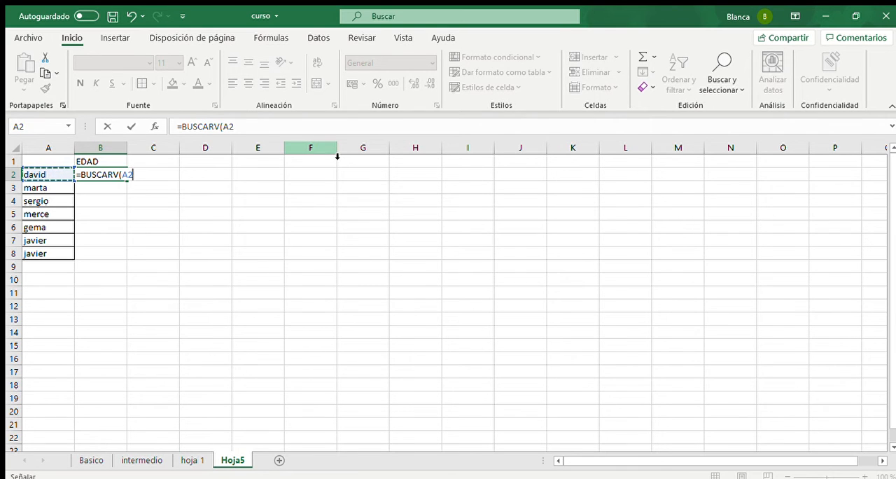
pyautogui.write(';')
pyautogui.click(193, 459)
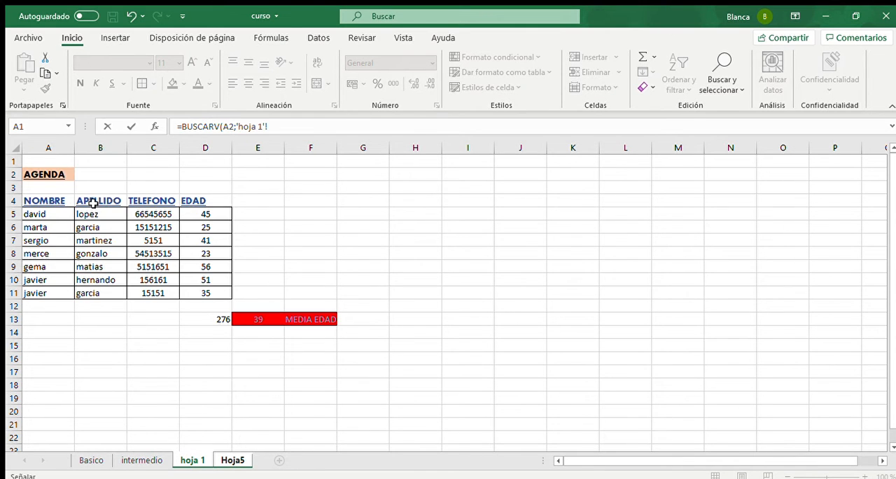
pyautogui.click(62, 150)
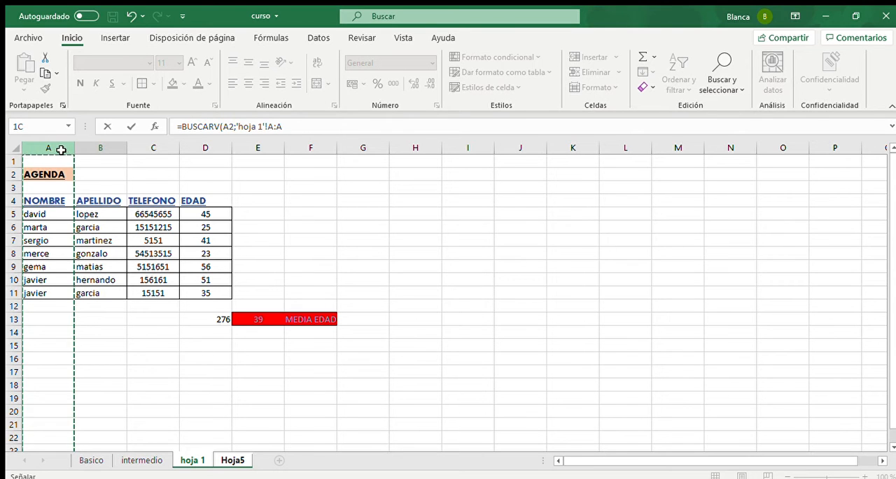
pyautogui.moveTo(70, 154); pyautogui.dragTo(199, 180)
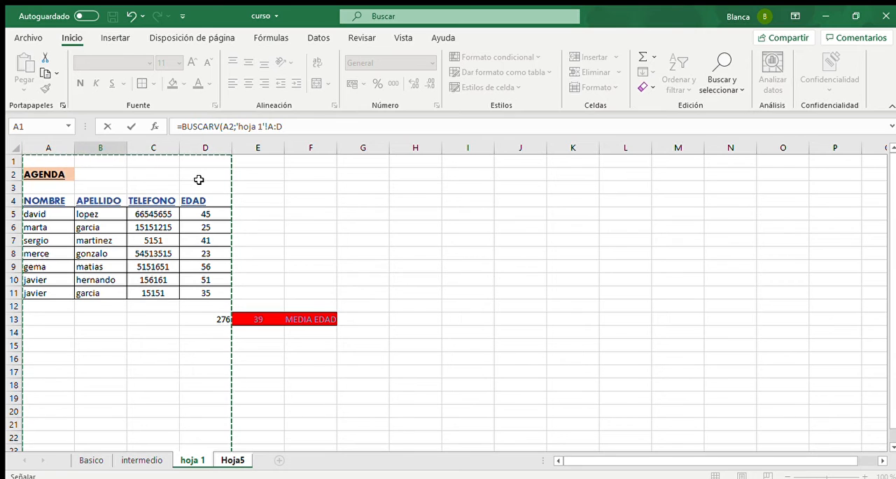
pyautogui.write(';4;FALSO')
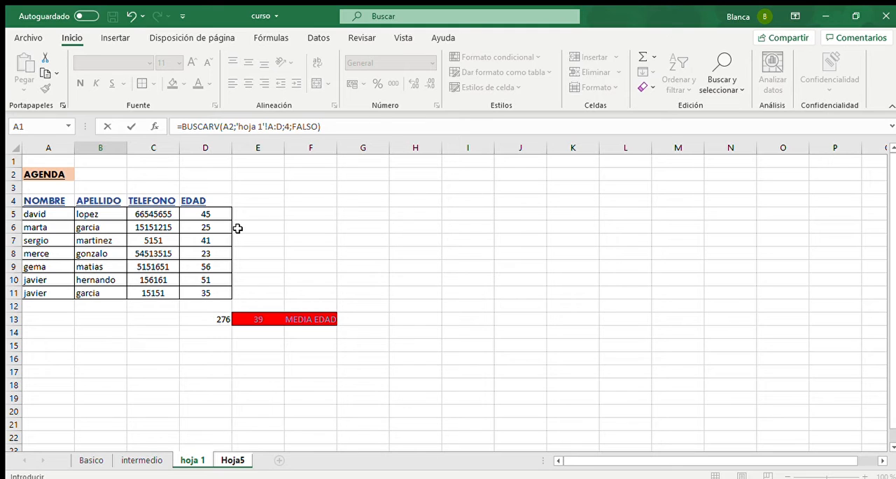
pyautogui.press('Return')
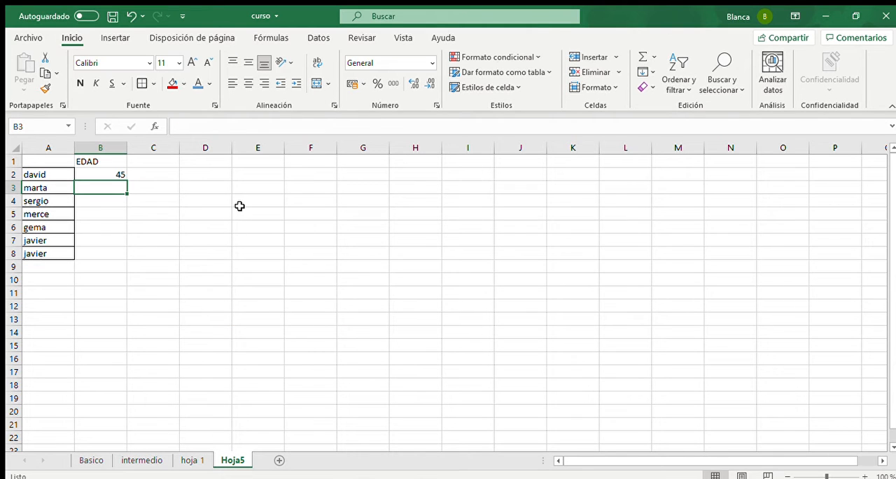
# - Copy the age lookup formula from B2 down through B8 so every listed contact has an age
pyautogui.click(117, 176)
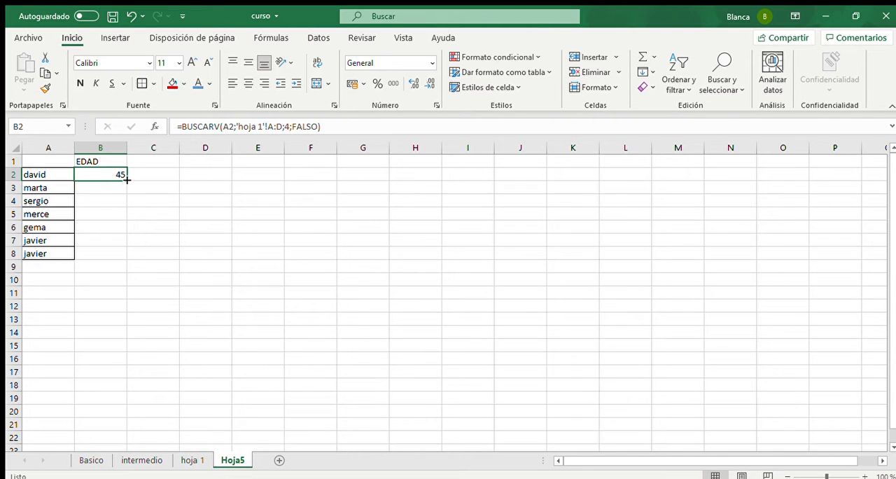
pyautogui.doubleClick(126, 180)
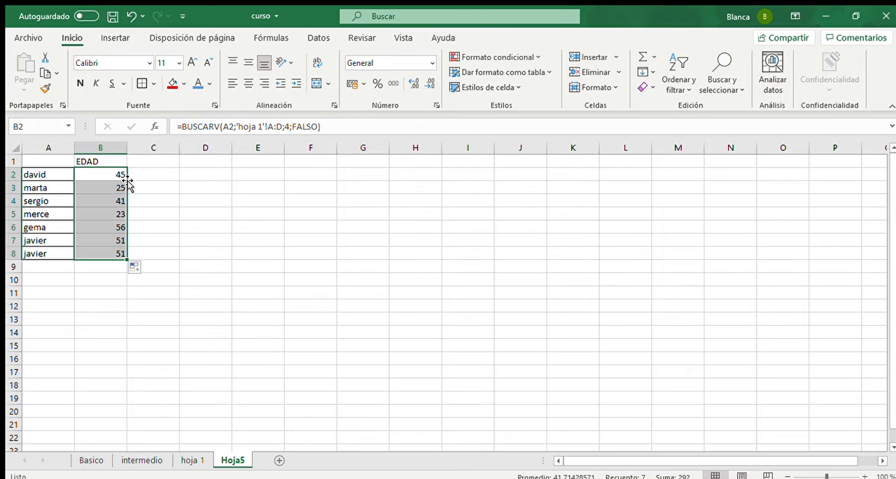
pyautogui.click(113, 178)
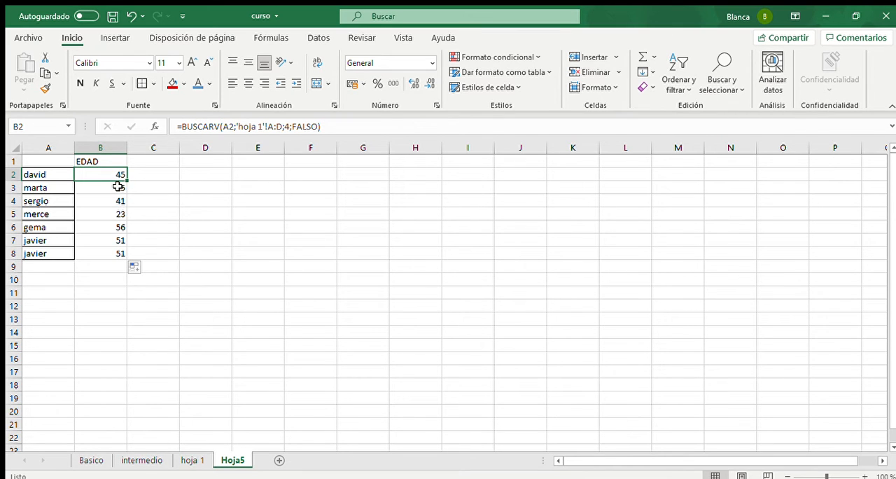
pyautogui.hotkey('ctrl', 'c')
pyautogui.moveTo(115, 187); pyautogui.dragTo(112, 246)
pyautogui.hotkey('ctrl', 'v')
pyautogui.click(141, 197)
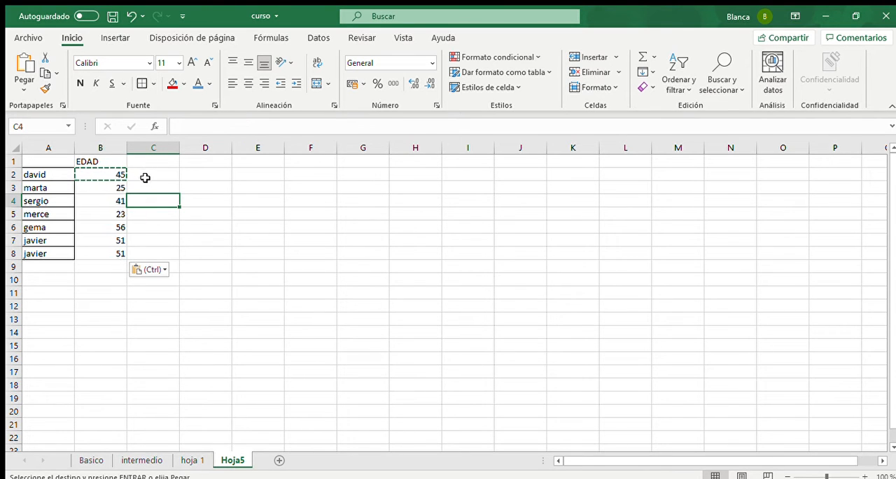
# - Enter 30 in C1 as the age threshold for the comparison
pyautogui.click(145, 178)
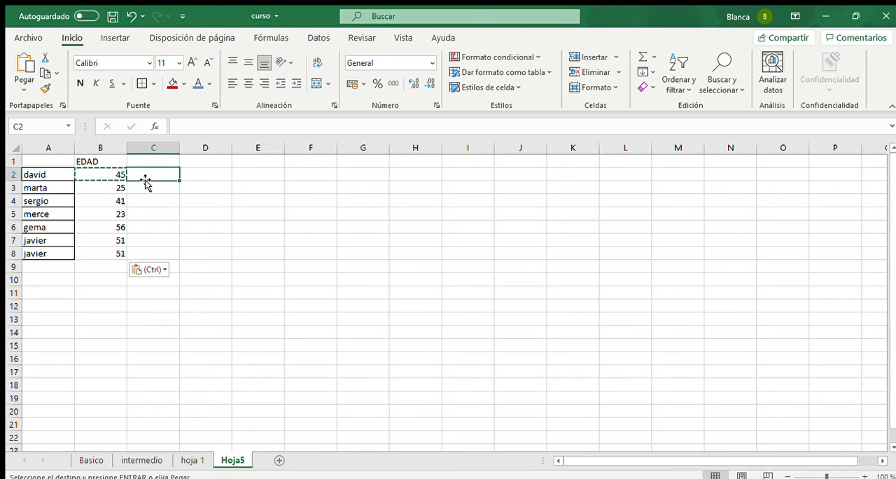
pyautogui.press('Up')
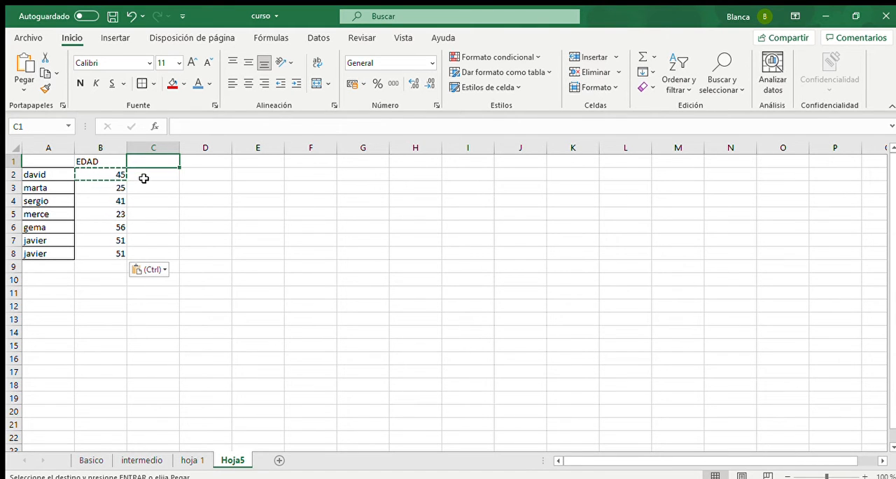
pyautogui.write('30')
pyautogui.press('Return')
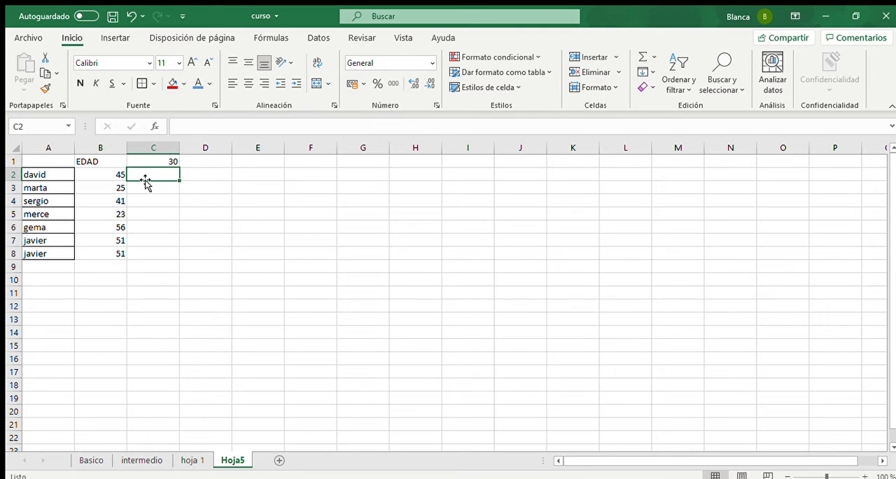
# - Compare the first contact's age with the threshold in C2 using the absolute-reference formula =B2<$C$1
pyautogui.write('=')
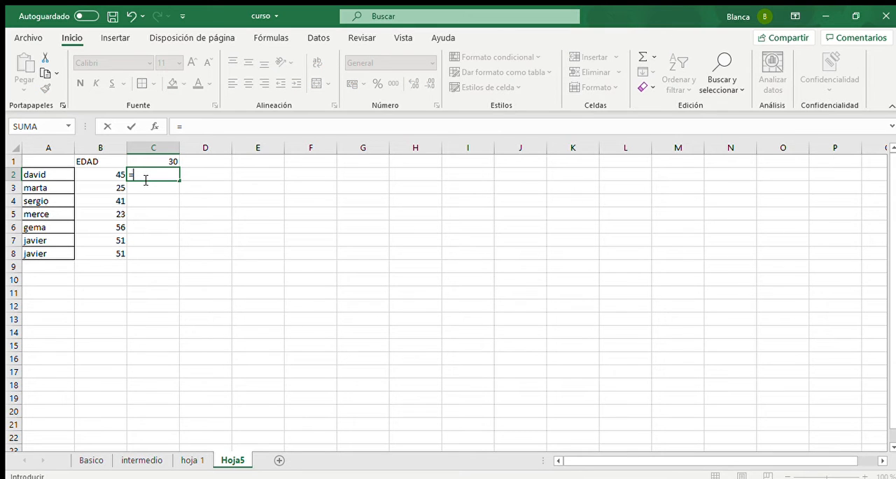
pyautogui.press('Left')
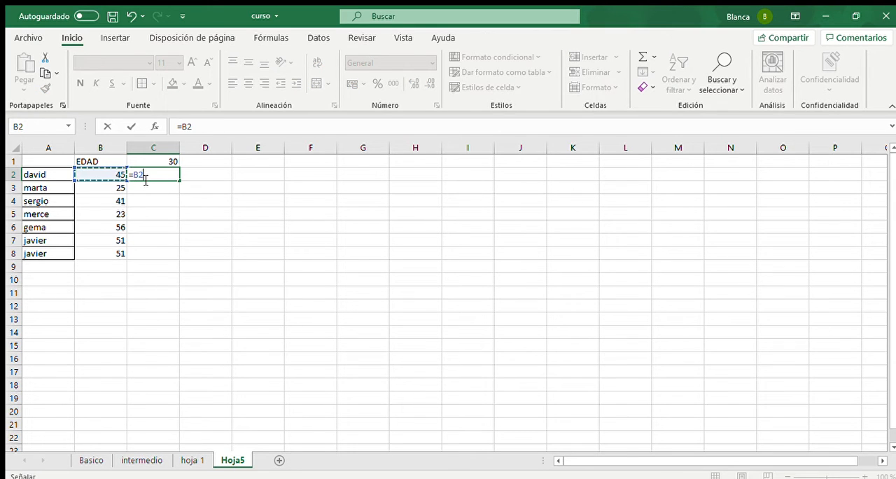
pyautogui.write('<')
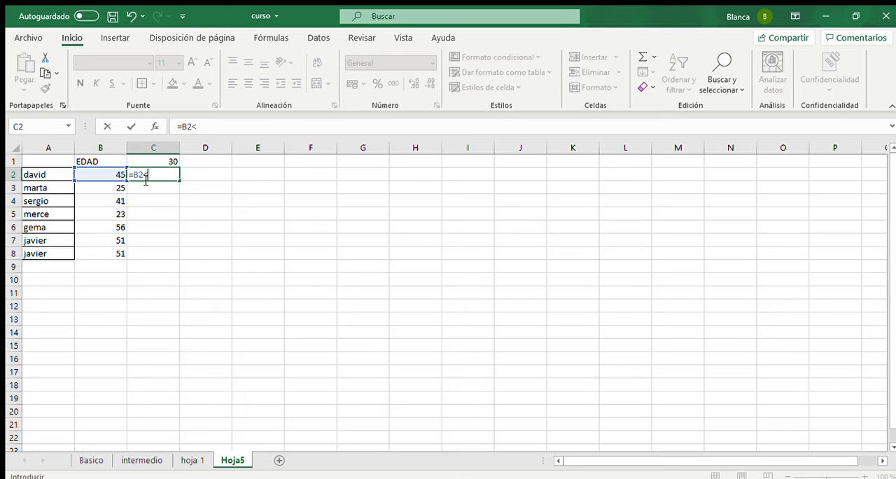
pyautogui.press('Up')
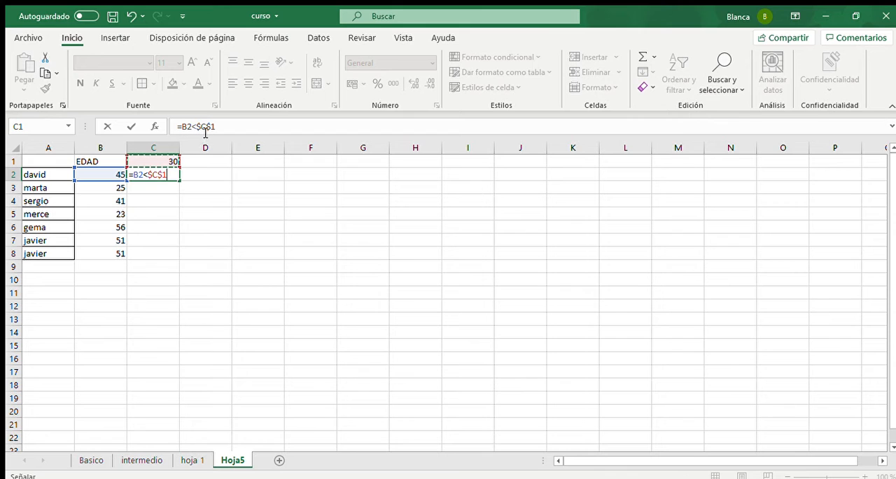
pyautogui.press('Return')
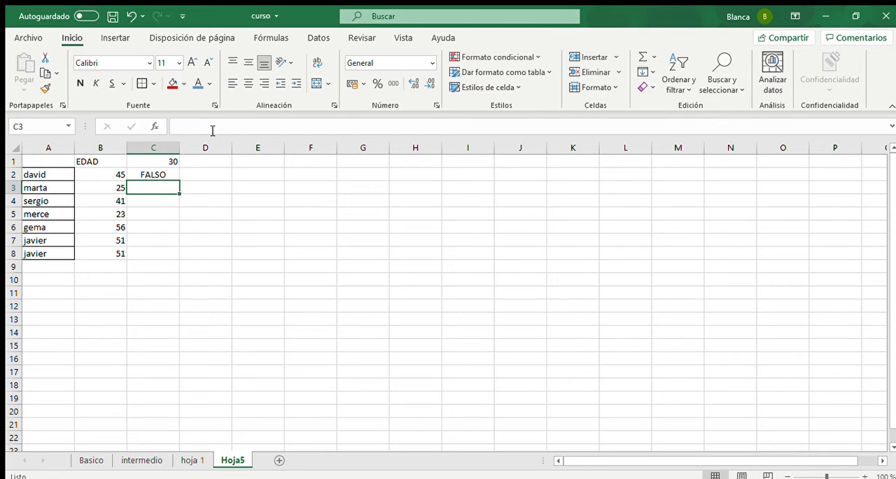
# - Fill the comparison formula from C2 down to C8 and autofit the width of column C
pyautogui.click(154, 174)
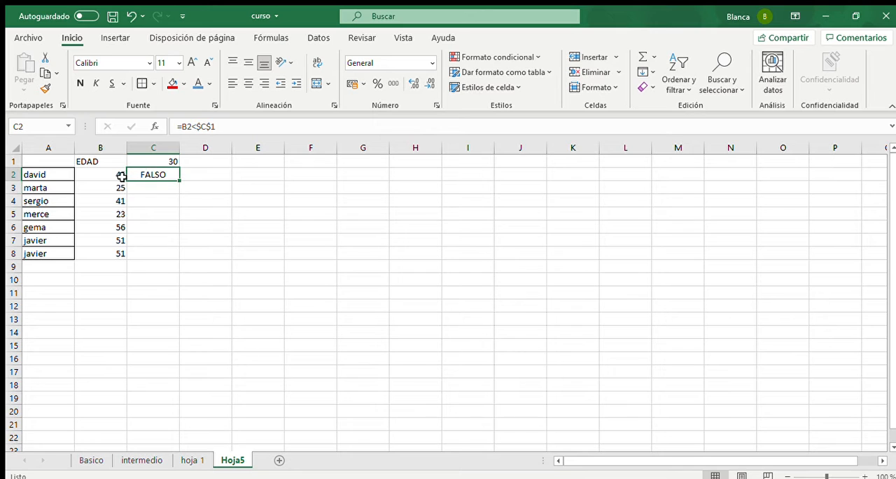
pyautogui.click(164, 162)
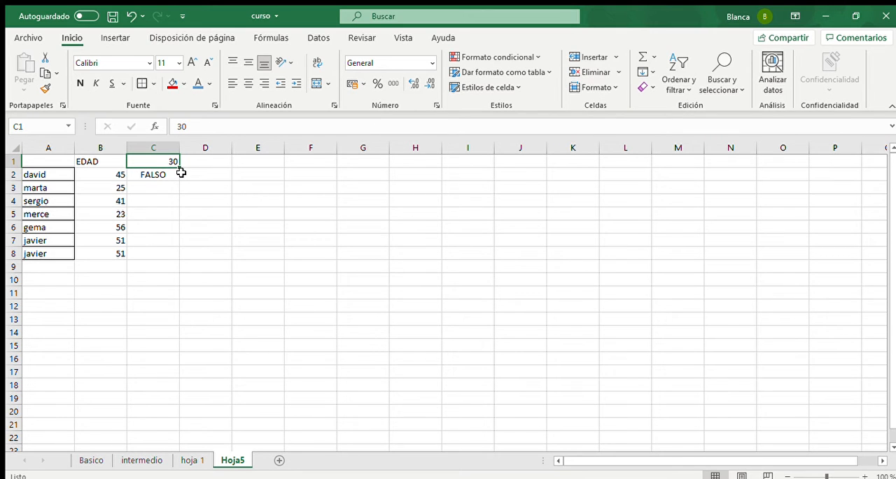
pyautogui.click(171, 179)
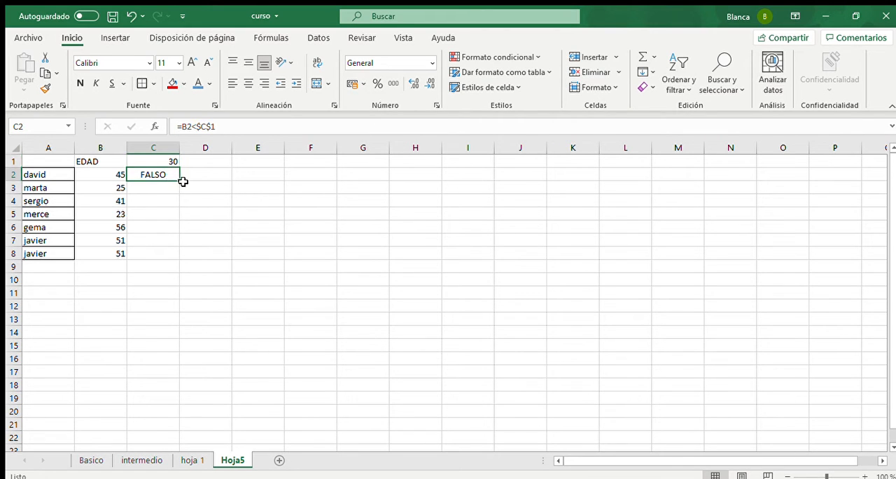
pyautogui.moveTo(180, 182); pyautogui.dragTo(166, 262)
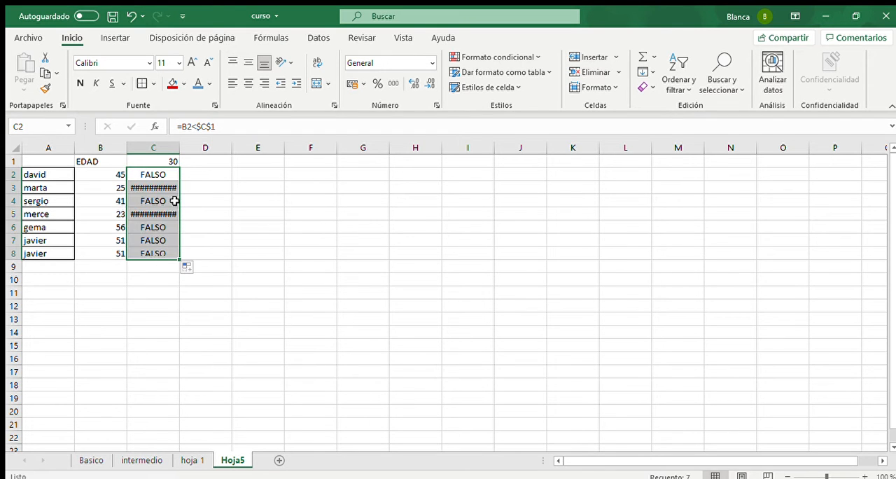
pyautogui.doubleClick(180, 147)
# - Examine how the copied formulas in column C compare each age with the fixed threshold in C1
pyautogui.click(150, 175)
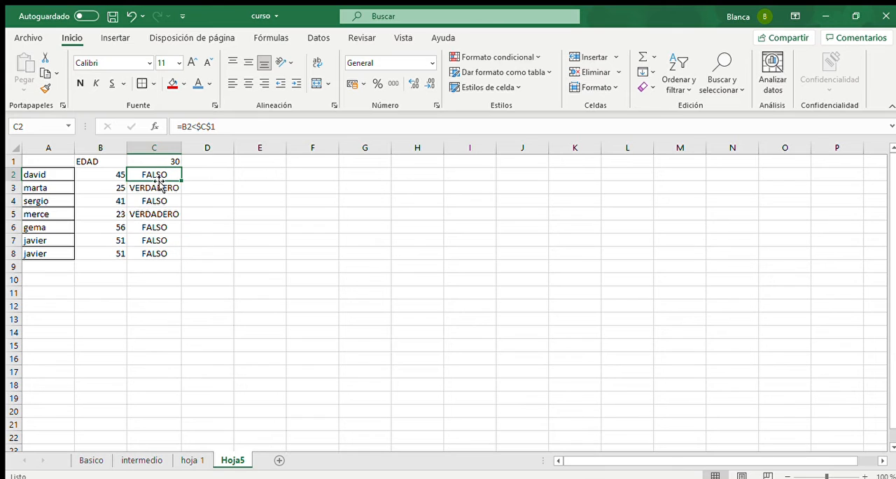
pyautogui.click(158, 188)
pyautogui.click(118, 189)
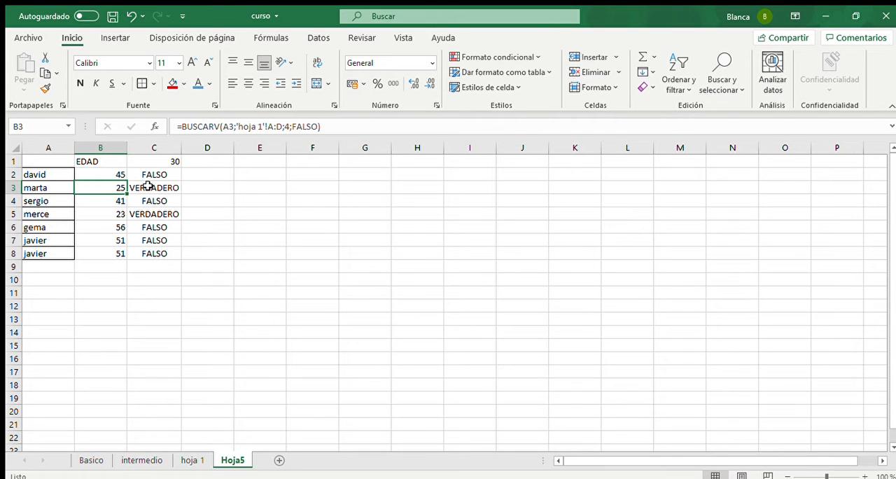
pyautogui.click(172, 164)
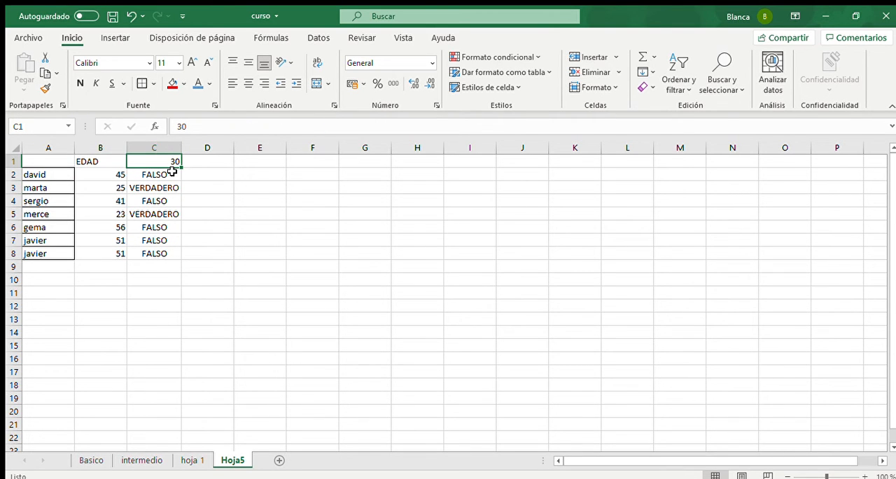
pyautogui.click(160, 213)
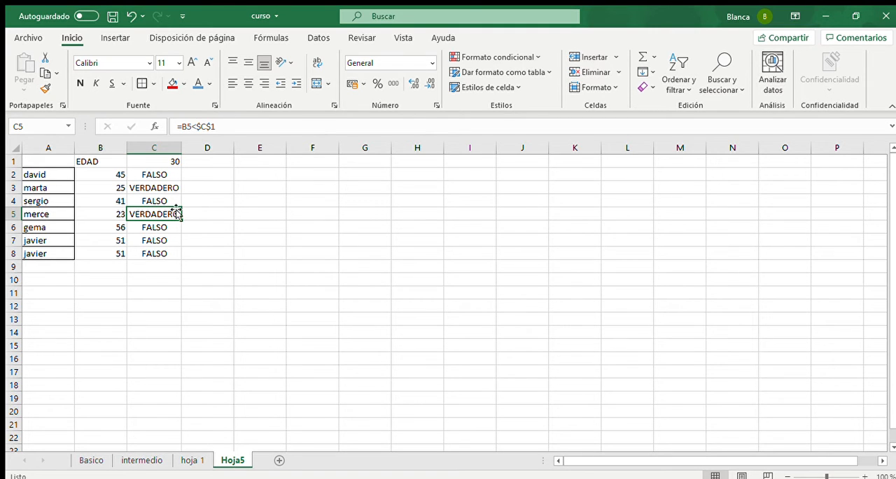
pyautogui.click(171, 189)
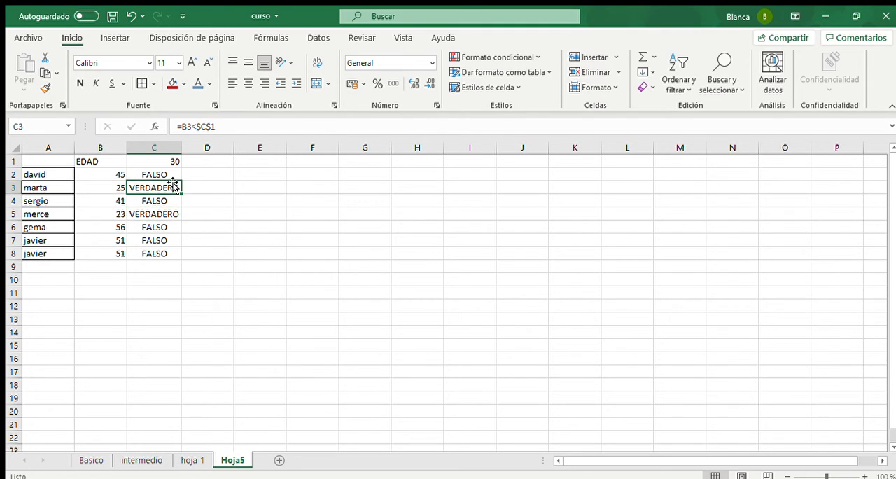
pyautogui.click(166, 163)
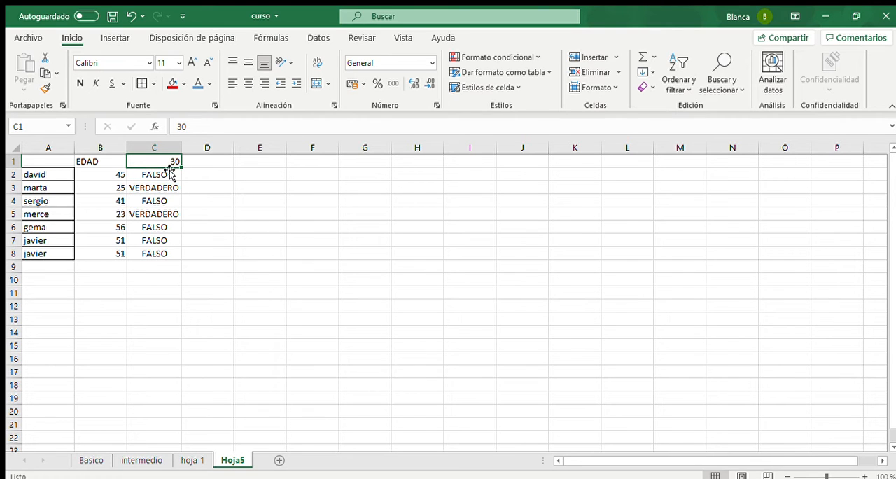
pyautogui.click(169, 175)
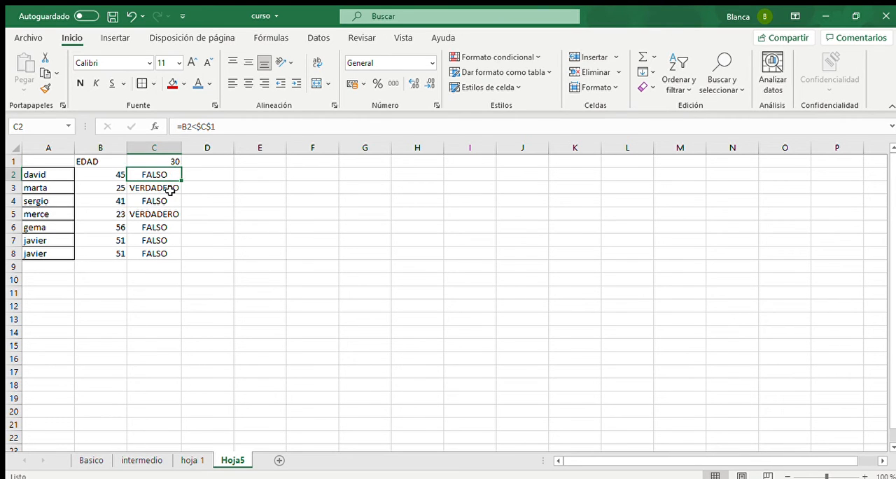
pyautogui.click(170, 189)
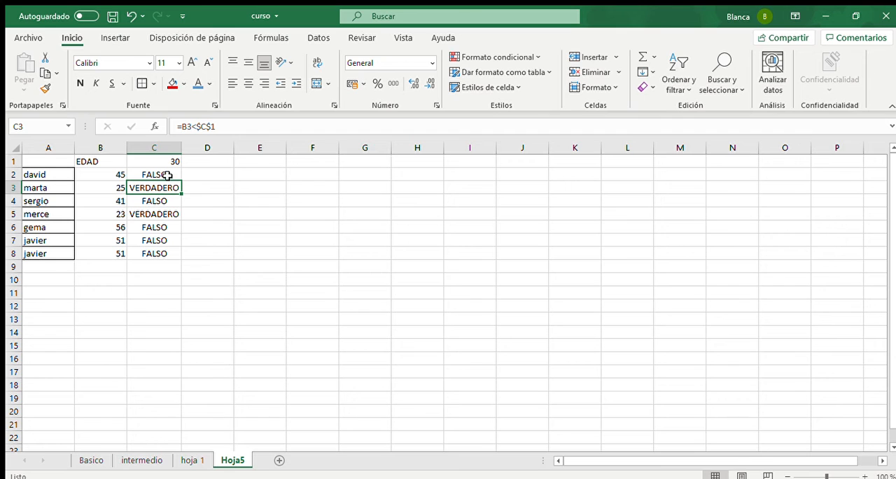
pyautogui.click(170, 174)
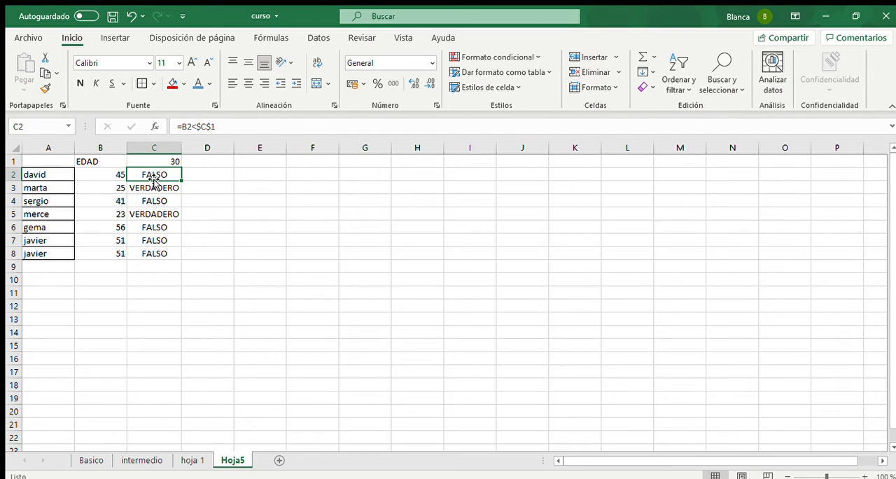
# - Clear the comparison formulas from C2:C8
pyautogui.moveTo(154, 180)
pyautogui.mouseDown()
pyautogui.moveTo(148, 243)
pyautogui.moveTo(154, 175)
pyautogui.mouseUp()
pyautogui.moveTo(156, 278); pyautogui.dragTo(163, 183)
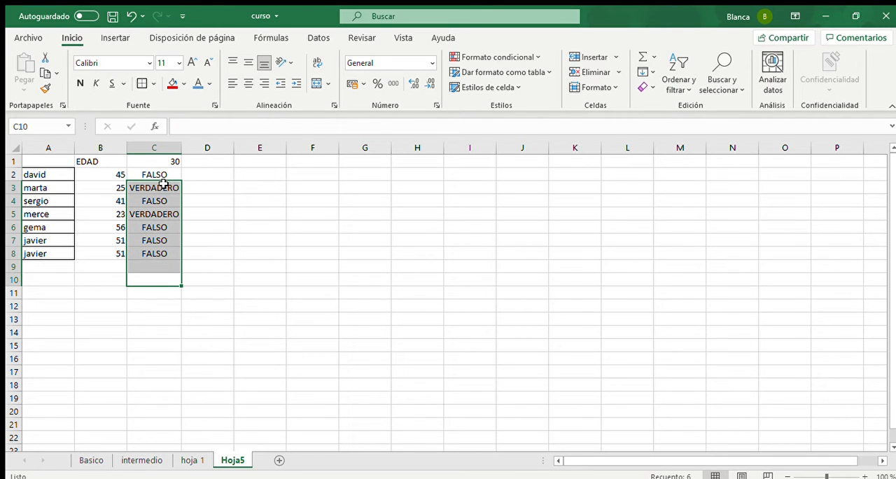
pyautogui.press('Up')
pyautogui.press('Up')
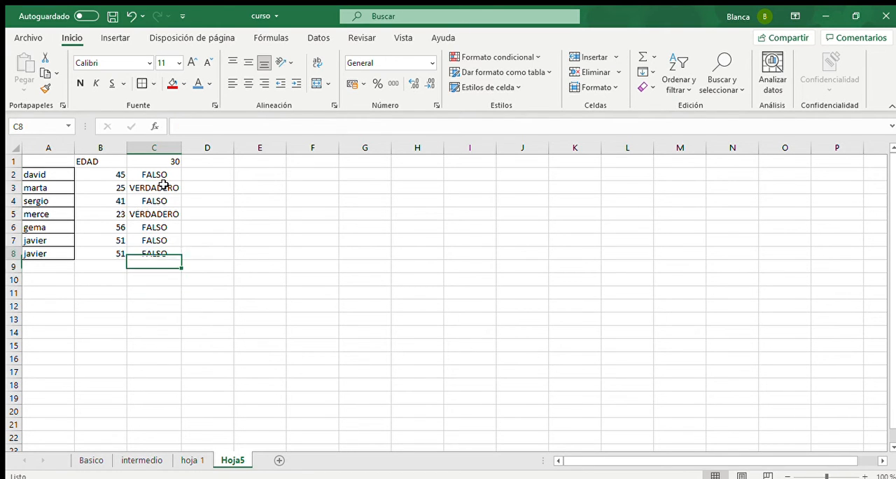
pyautogui.hotkey('shift', 'Up')
pyautogui.hotkey('shift', 'Up')
pyautogui.hotkey('shift', 'Up')
pyautogui.hotkey('shift', 'Up')
pyautogui.hotkey('shift', 'Up')
pyautogui.hotkey('shift', 'Up')
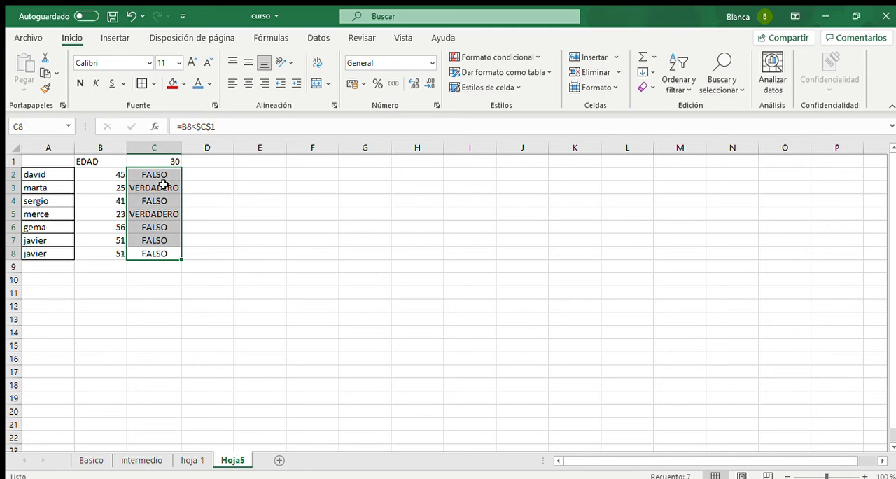
pyautogui.press('Delete')
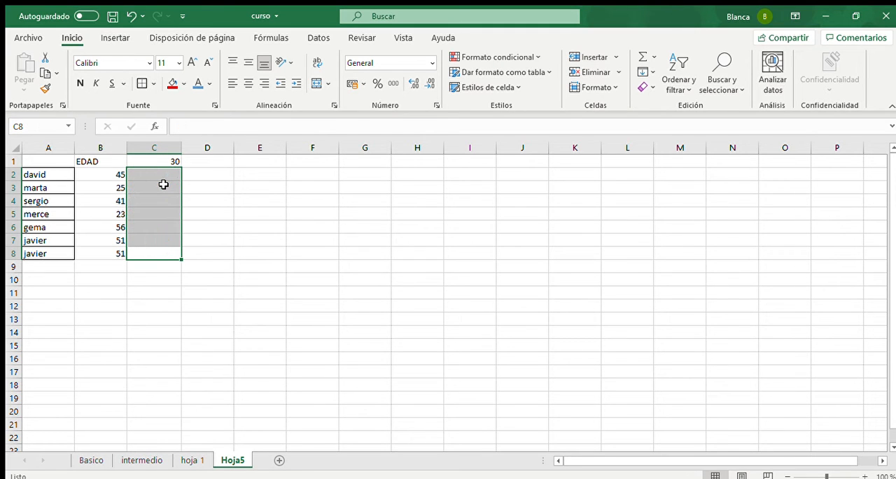
# - Enter the comparison in C2 with a relative reference to the threshold, =B2<C1
pyautogui.click(154, 174)
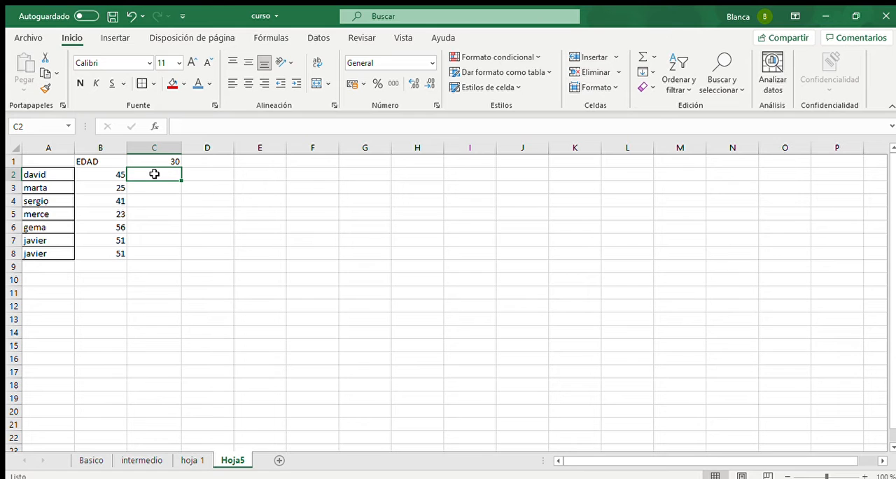
pyautogui.write('=')
pyautogui.press('Left')
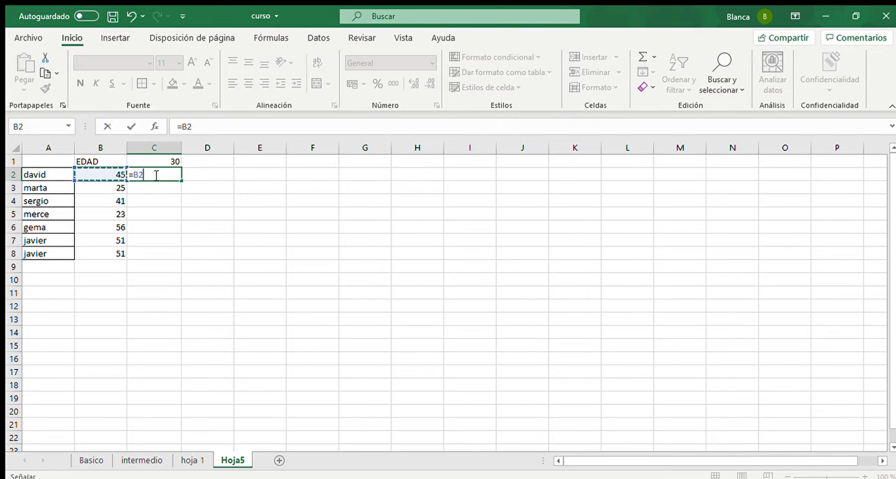
pyautogui.write('<')
pyautogui.click(153, 156)
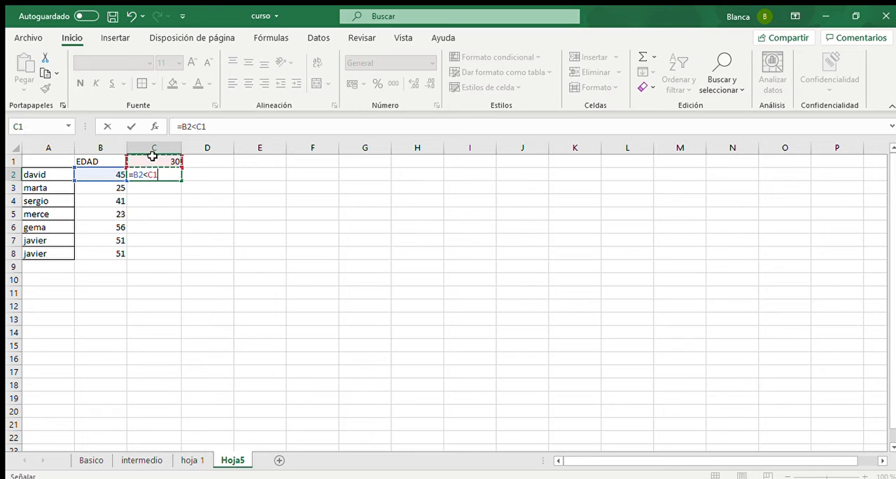
pyautogui.press('Return')
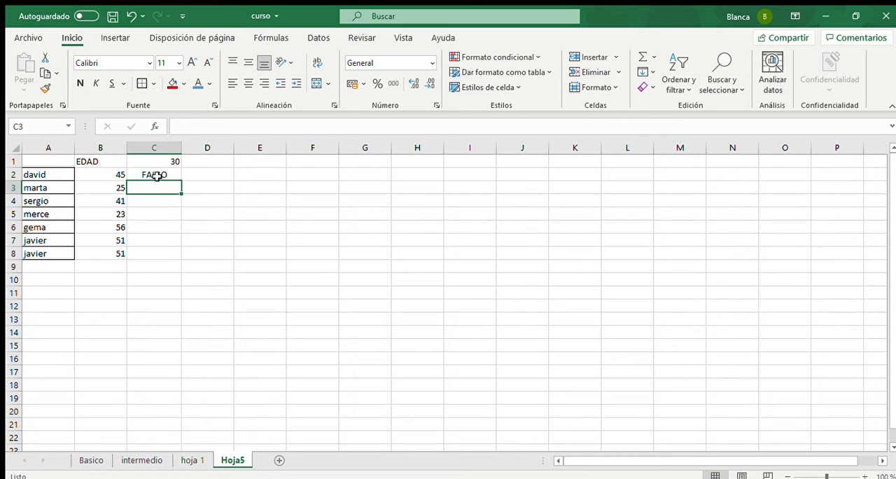
# - Fill the relative-reference comparison from C2 down to C8 and check the formulas in C2:C4
pyautogui.click(158, 175)
pyautogui.moveTo(182, 181); pyautogui.dragTo(183, 258)
pyautogui.click(161, 188)
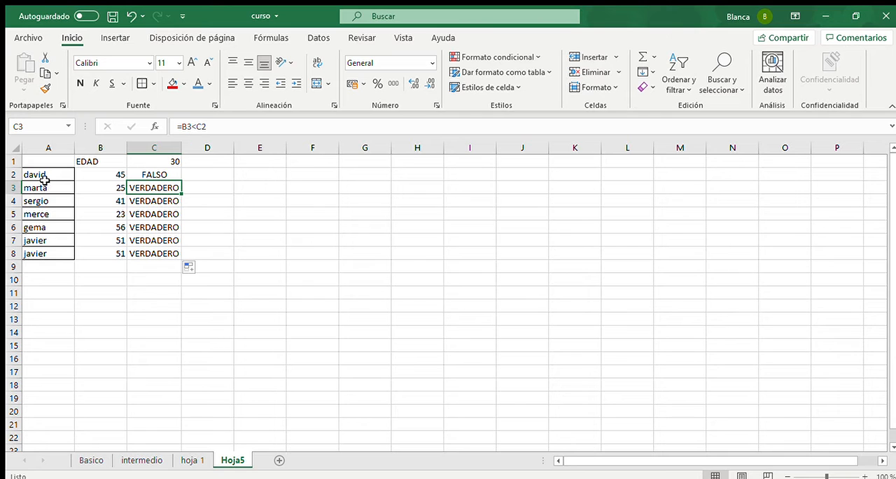
pyautogui.click(148, 175)
pyautogui.click(152, 201)
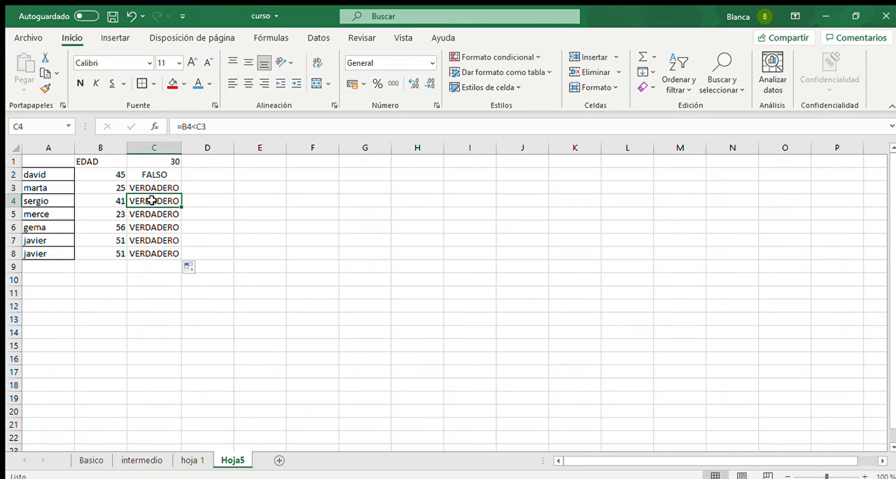
# - Examine how the relative threshold reference shifts from C1 through the comparison formulas in C2:C4
pyautogui.click(174, 163)
pyautogui.write('30')
pyautogui.hotkey('ctrl', 'Return')
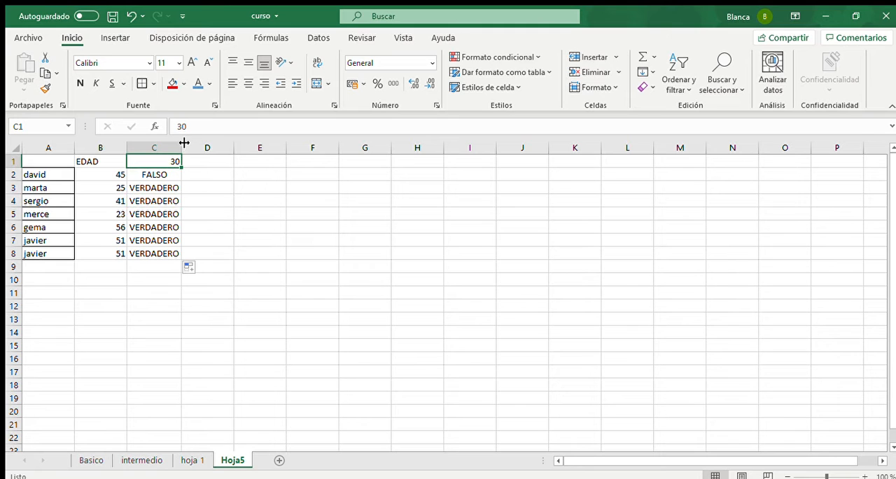
pyautogui.click(154, 191)
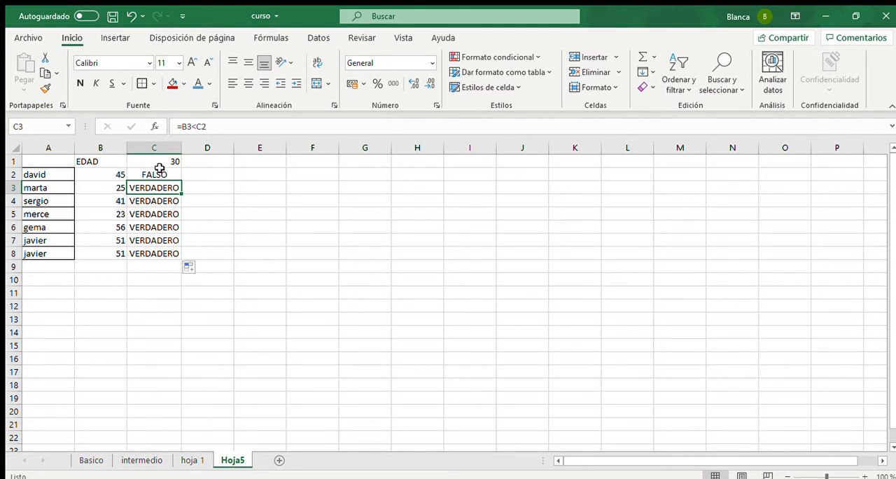
pyautogui.click(159, 199)
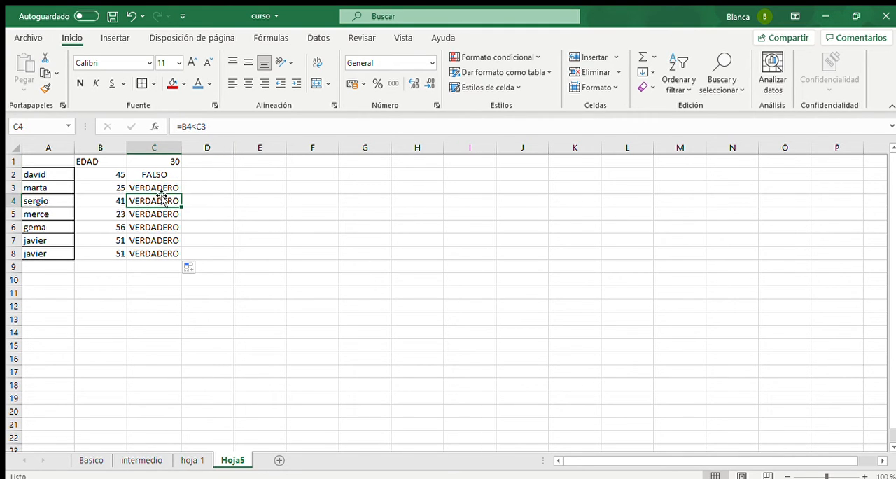
pyautogui.click(166, 174)
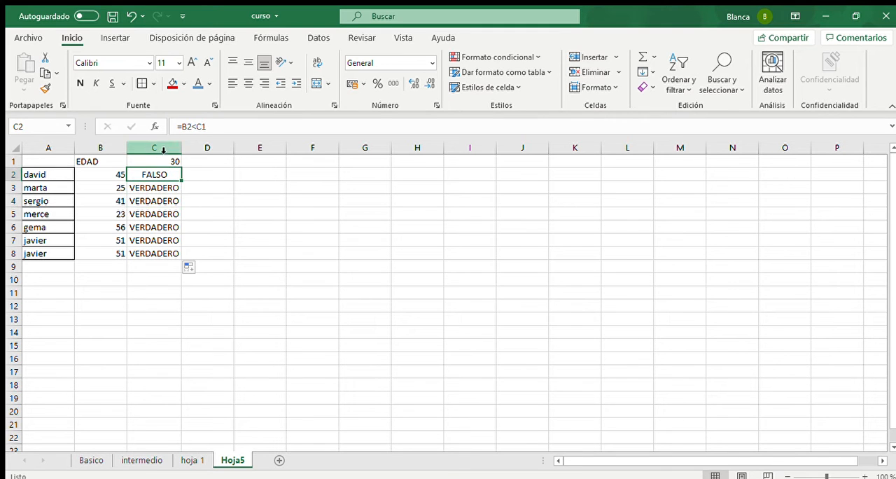
# - Make the threshold reference in C2's comparison absolute, giving =B2<$C$1
pyautogui.click(207, 127)
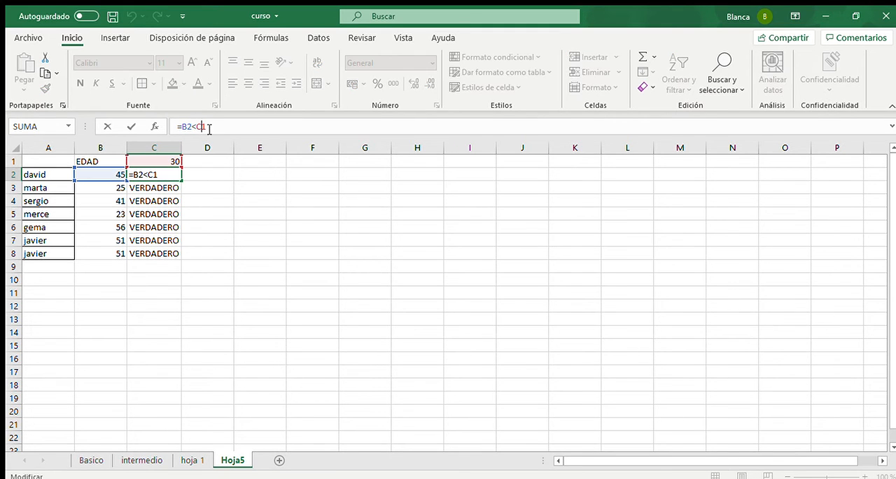
pyautogui.press('F4')
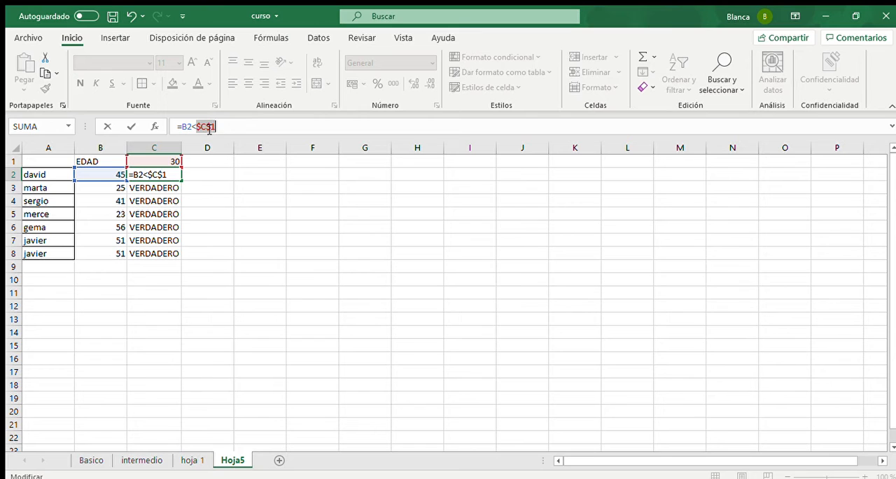
pyautogui.press('Return')
pyautogui.click(176, 172)
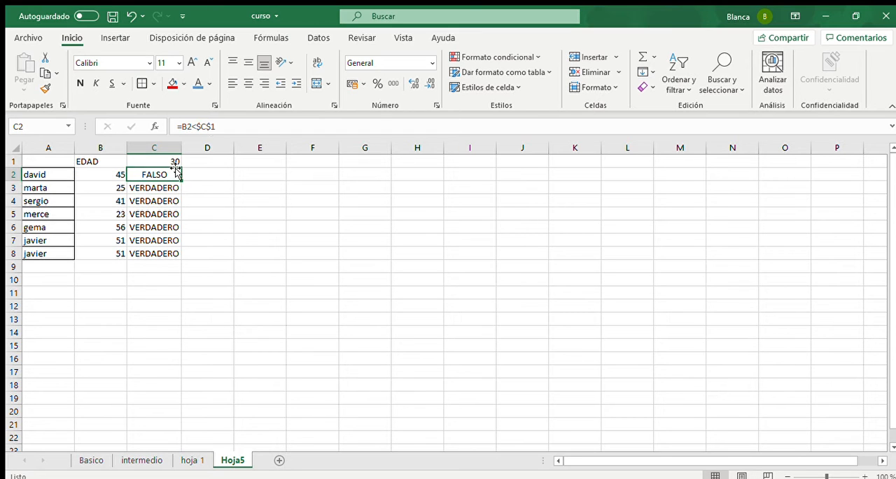
# - Fill the absolute-reference comparison from C2 down to C8
pyautogui.click(172, 160)
pyautogui.click(177, 173)
pyautogui.doubleClick(182, 179)
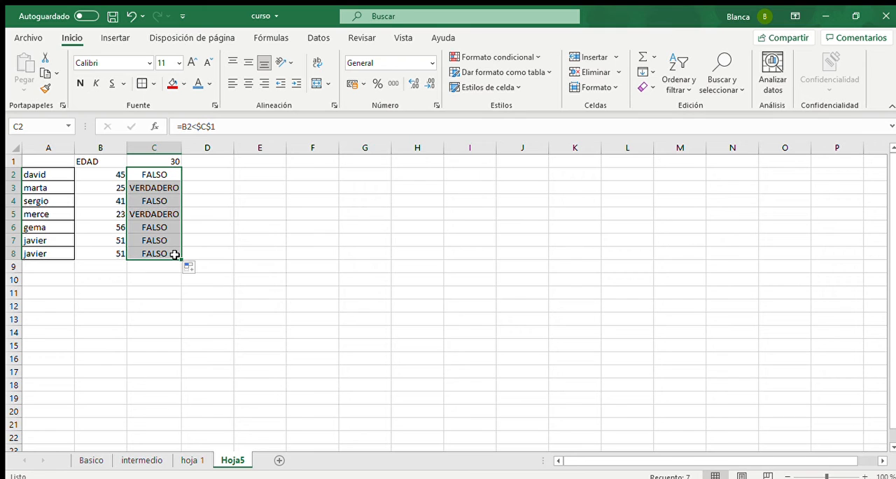
pyautogui.click(194, 186)
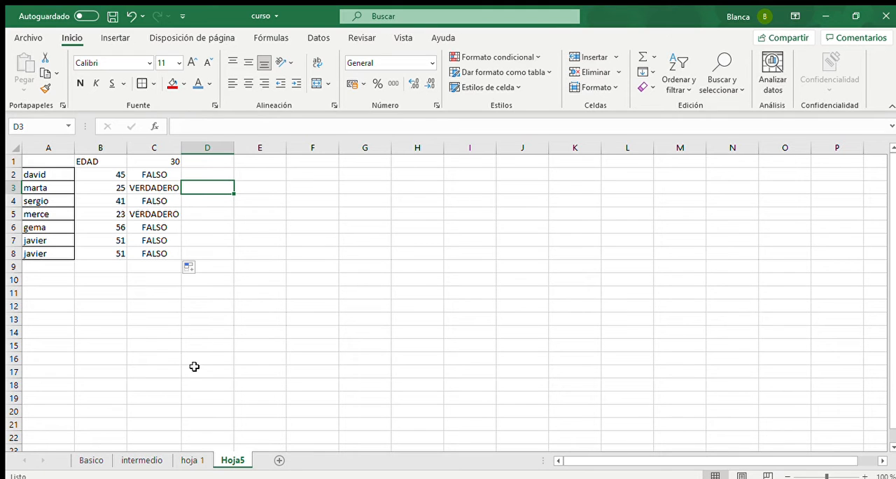
pyautogui.click(168, 162)
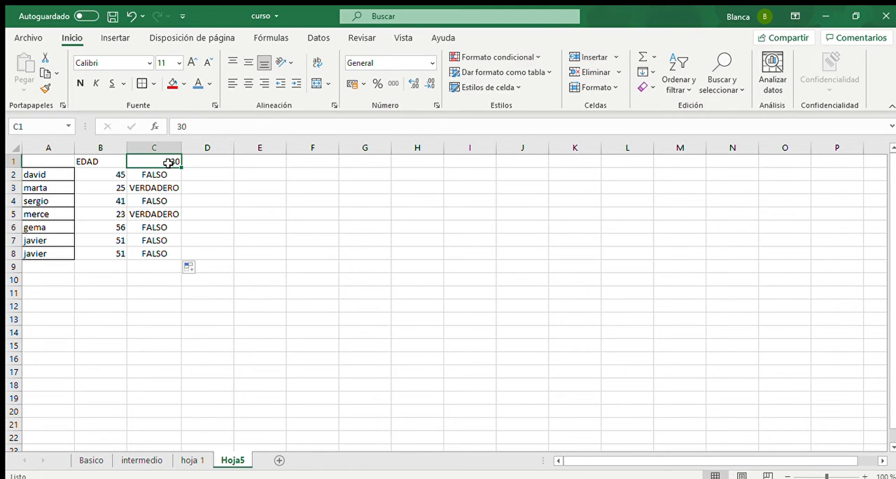
# - Insert a 3-D pie chart from the AGENDA table A4:D11 on sheet hoja 1 and place it beside the table
pyautogui.click(192, 458)
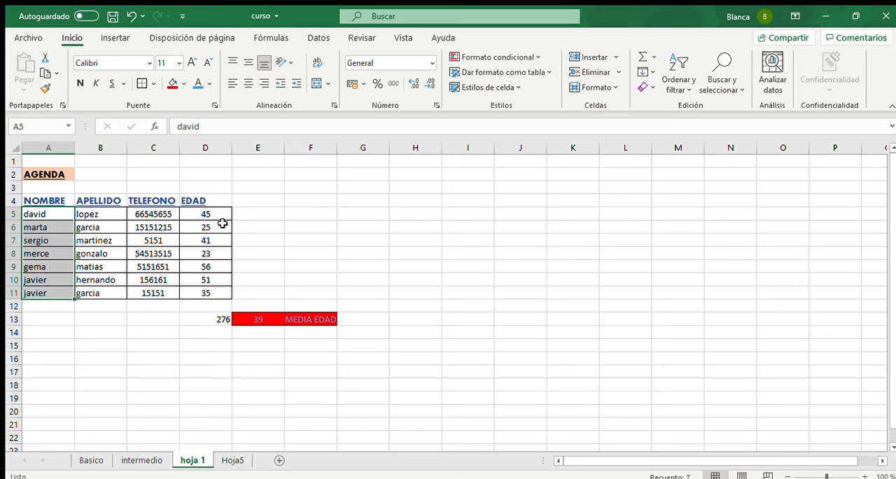
pyautogui.click(65, 215)
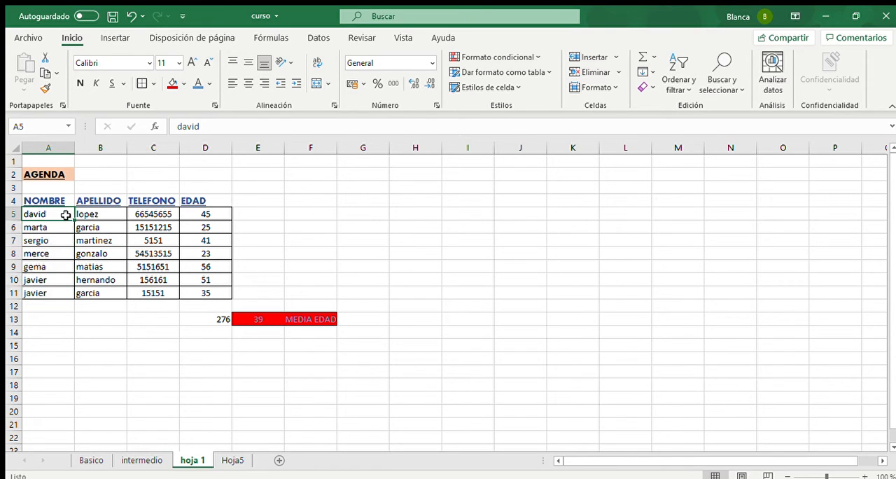
pyautogui.moveTo(65, 215); pyautogui.dragTo(180, 287)
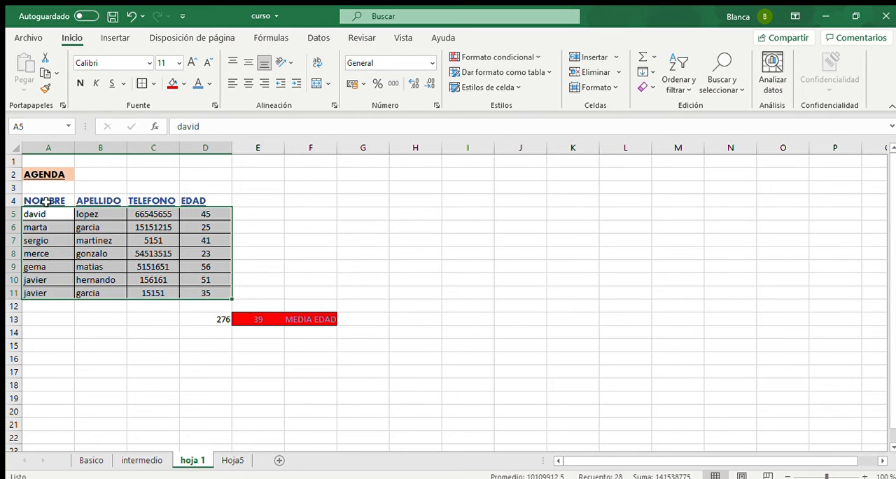
pyautogui.moveTo(49, 202); pyautogui.dragTo(194, 289)
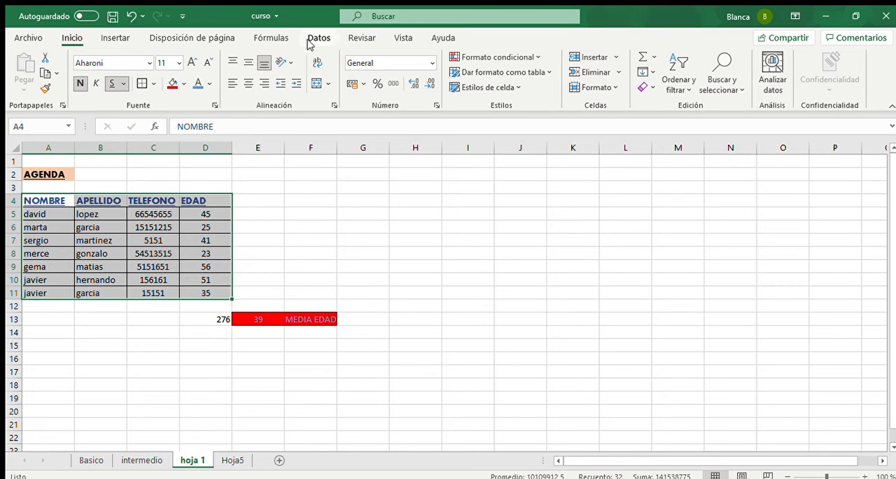
pyautogui.click(117, 41)
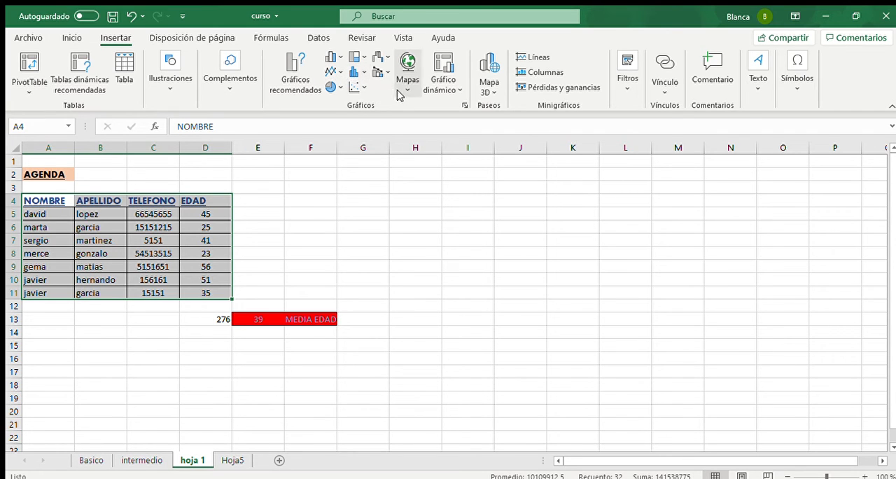
pyautogui.click(454, 89)
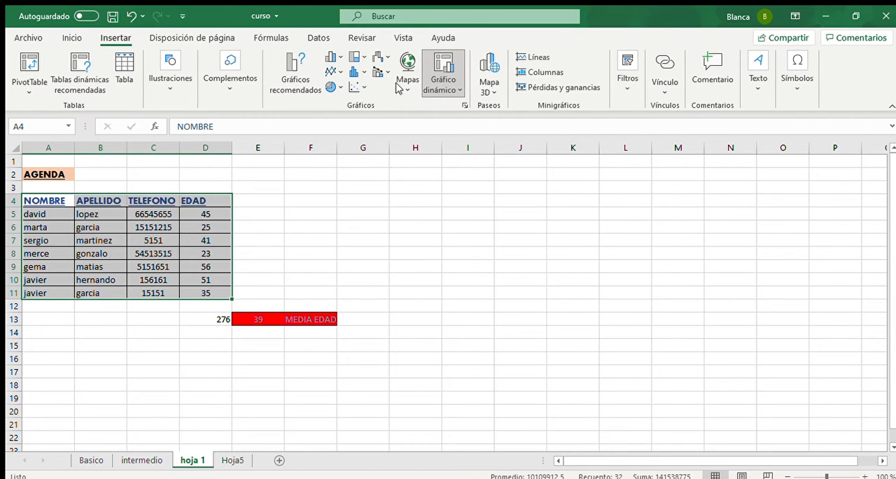
pyautogui.click(331, 87)
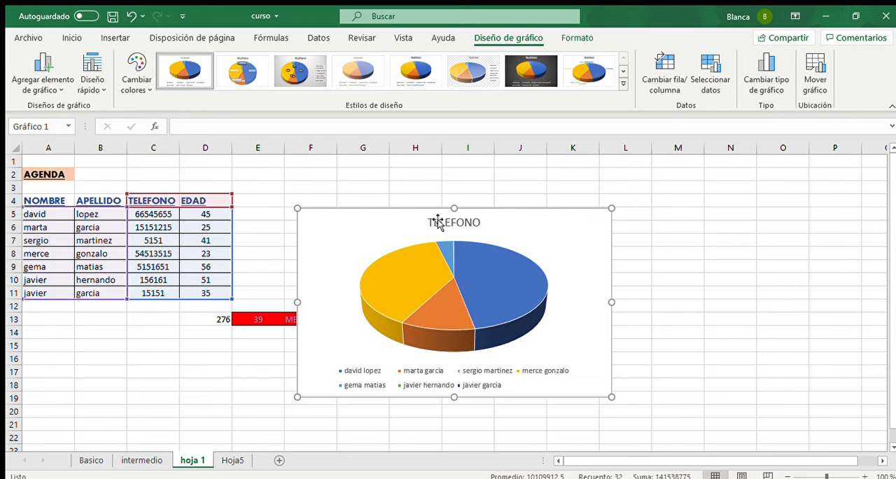
pyautogui.click(420, 245)
pyautogui.moveTo(495, 218); pyautogui.dragTo(560, 197)
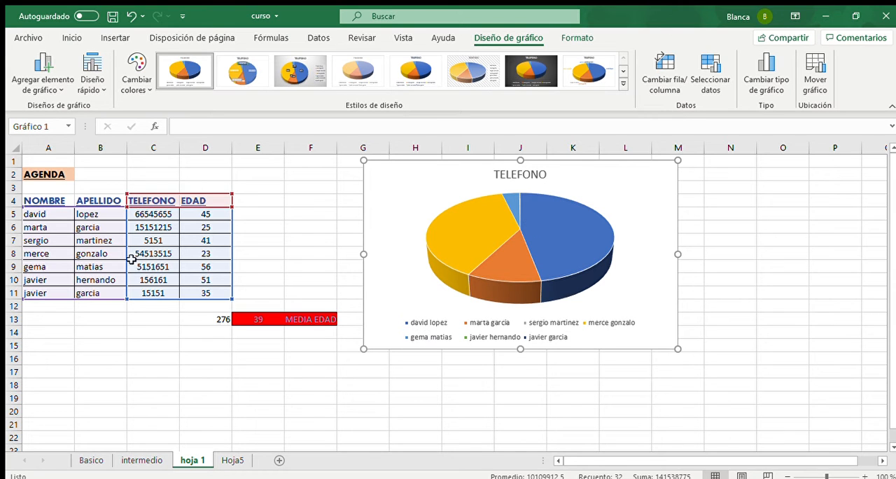
# - Add value data labels to the slices of the TELEFONO pie chart
pyautogui.click(425, 336)
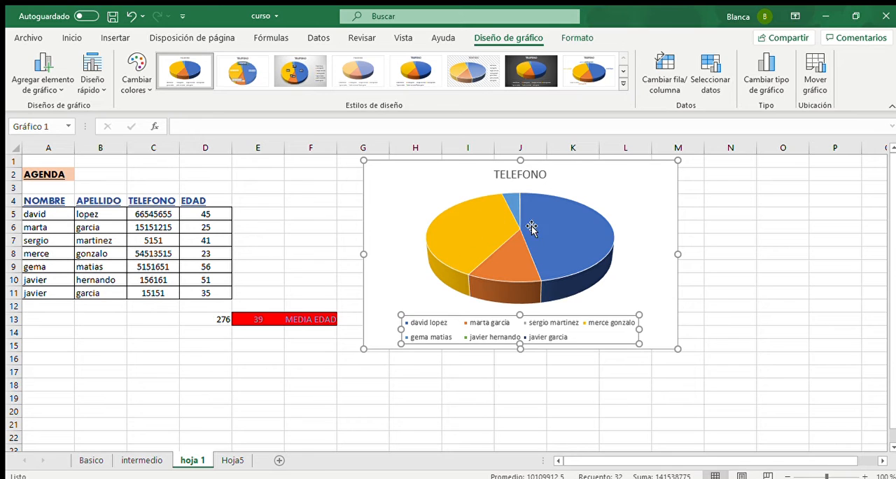
pyautogui.click(557, 219)
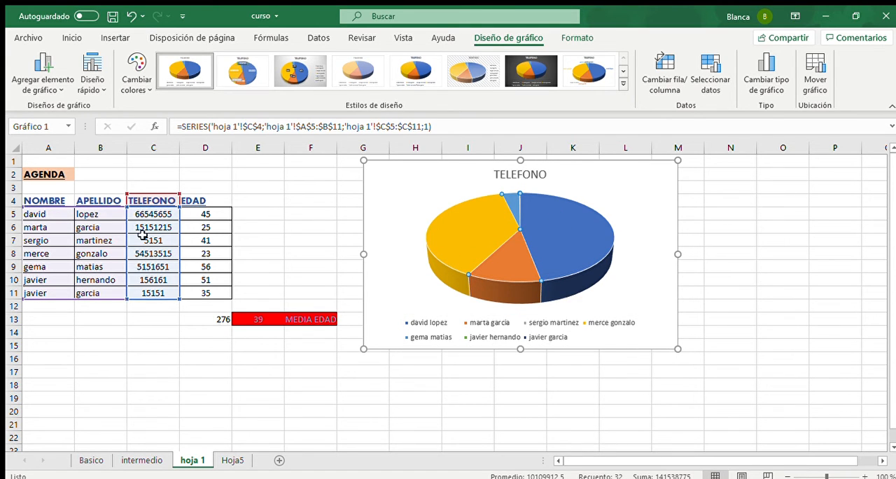
pyautogui.click(222, 226)
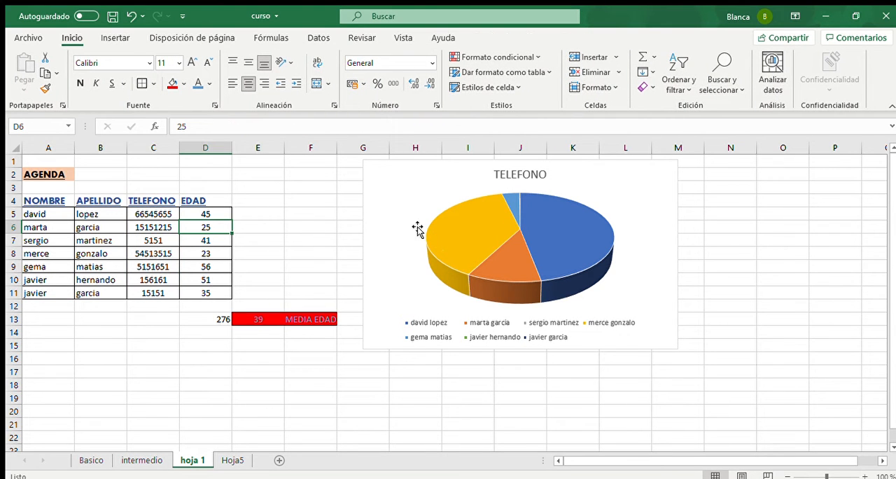
pyautogui.click(564, 235)
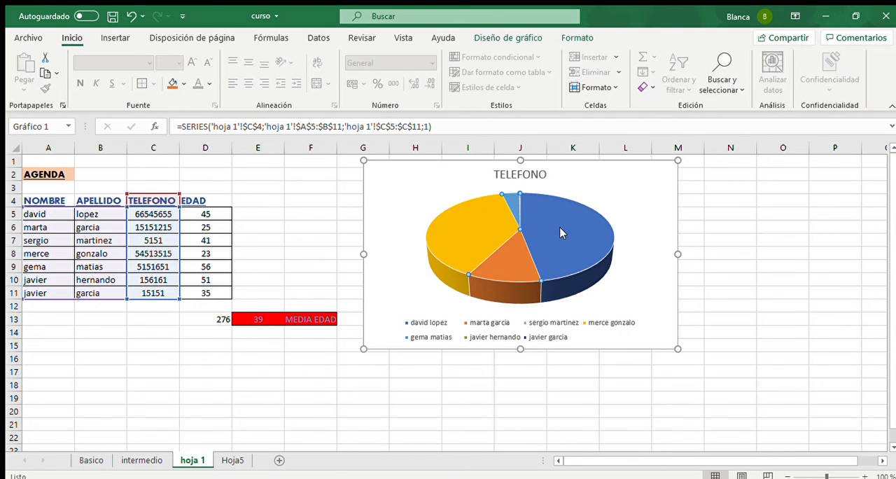
pyautogui.click(631, 335)
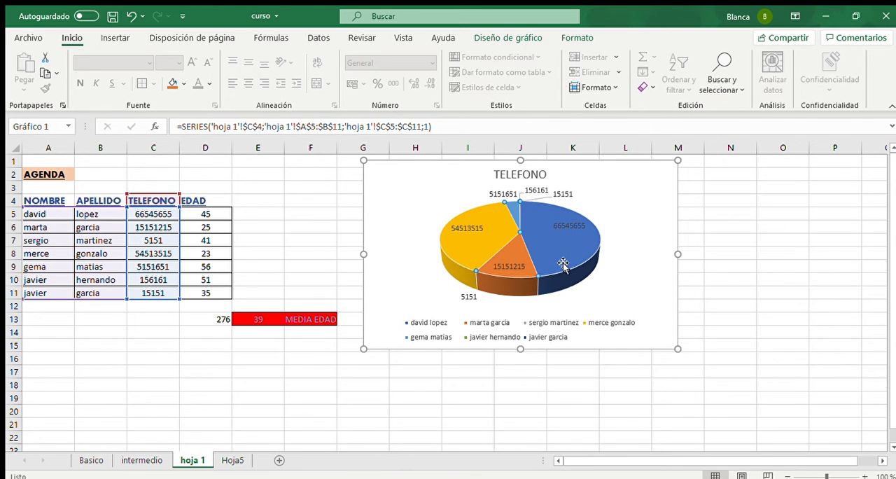
pyautogui.click(205, 224)
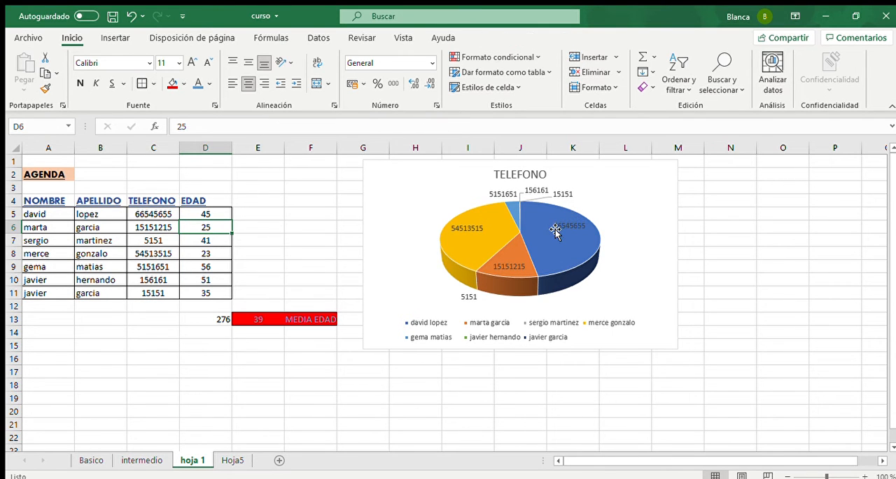
pyautogui.click(476, 238)
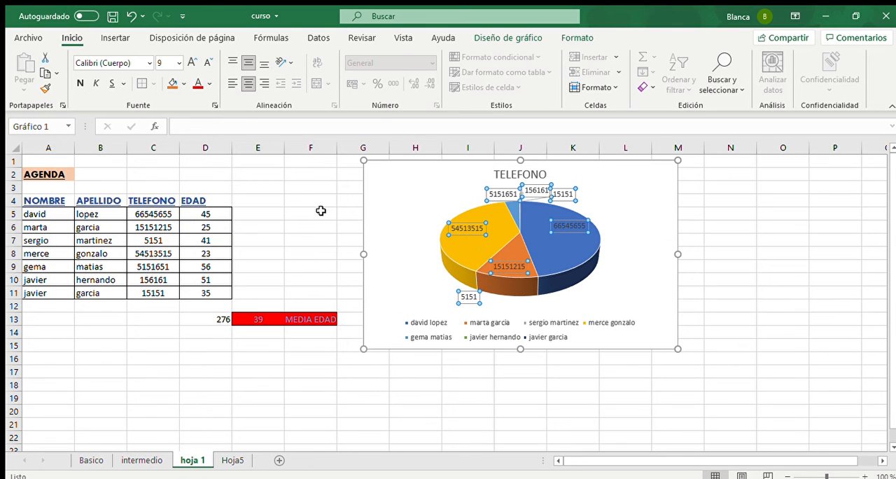
pyautogui.click(319, 212)
pyautogui.click(464, 245)
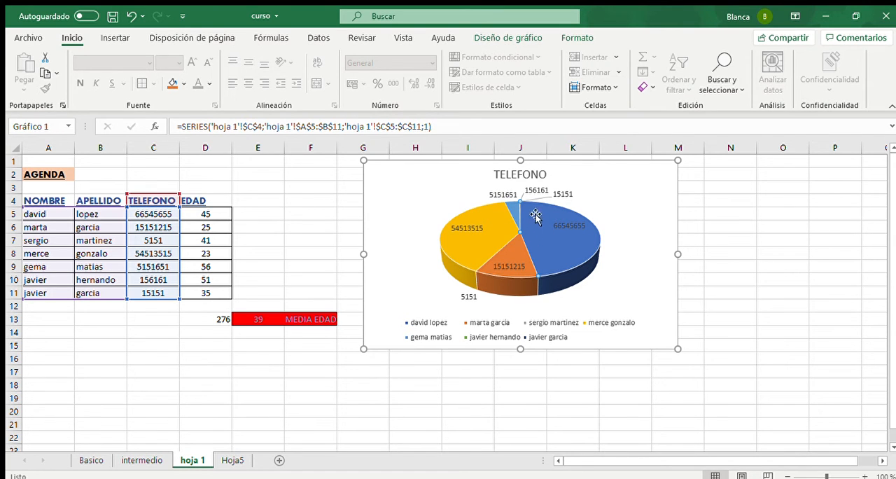
# - Rename the TELEFONO header in C4 to MINUTOS, updating the pie chart's title with it
pyautogui.click(161, 201)
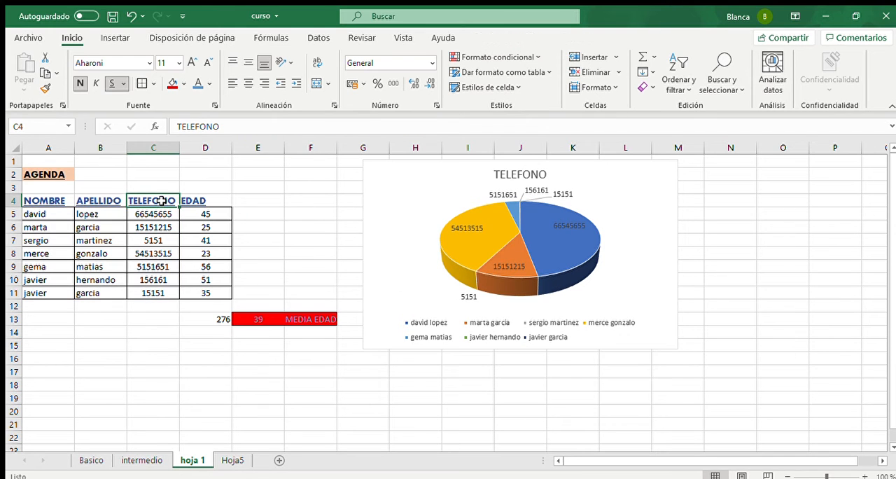
pyautogui.write('MINUT')
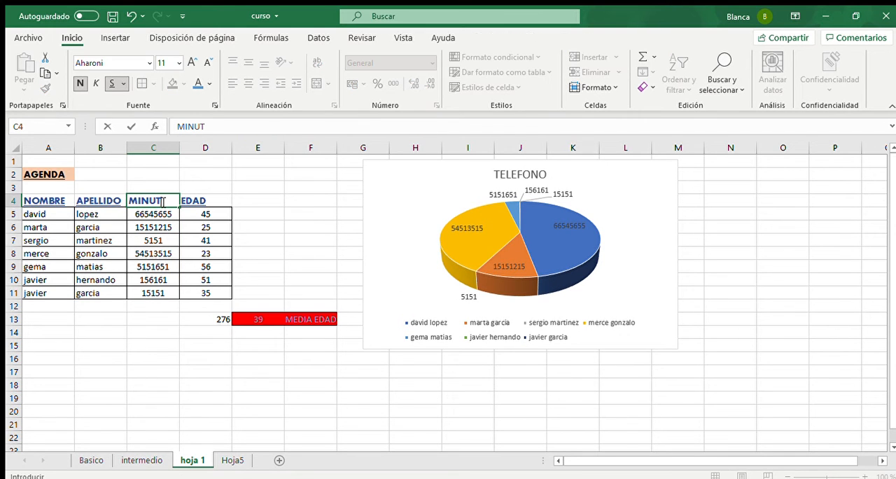
pyautogui.write('OS')
pyautogui.press('Return')
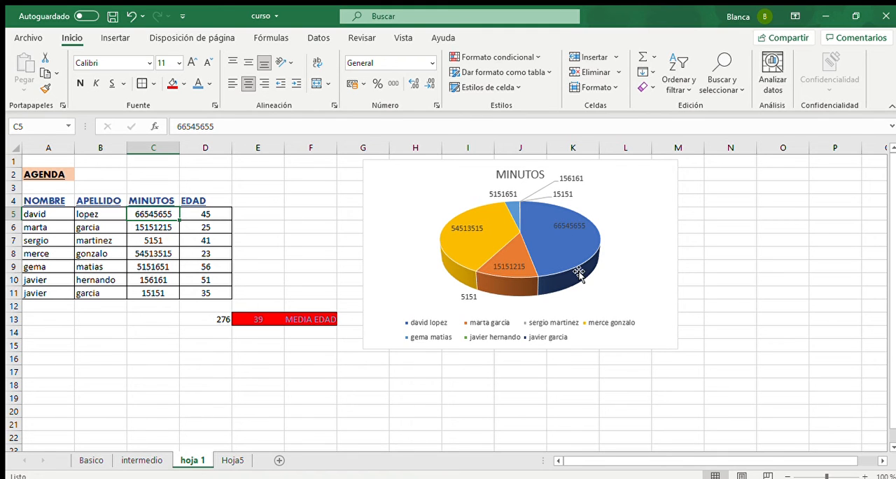
pyautogui.click(309, 236)
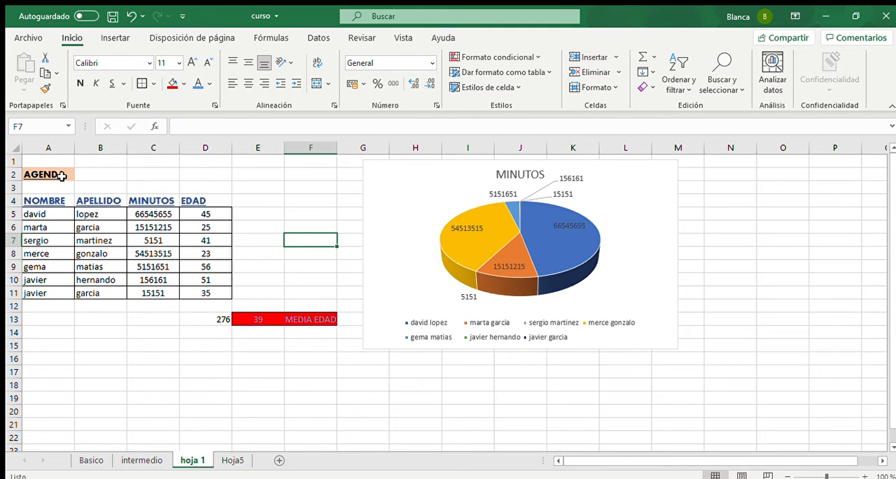
# - Remove the duplicate rows from columns A:D of the AGENDA sheet
pyautogui.click(54, 147)
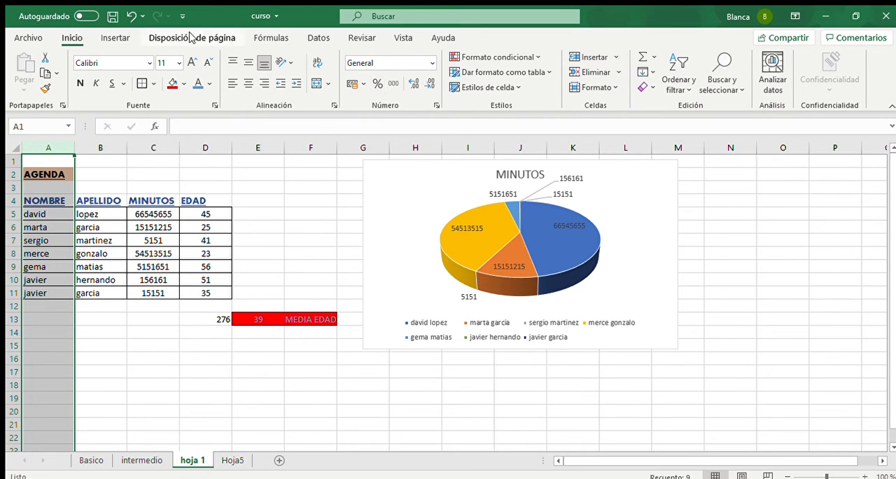
pyautogui.click(317, 37)
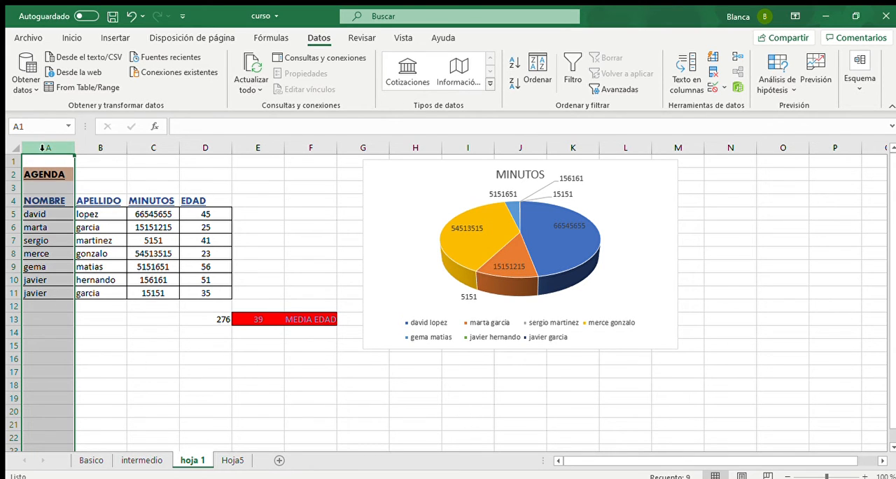
pyautogui.moveTo(47, 148); pyautogui.dragTo(192, 162)
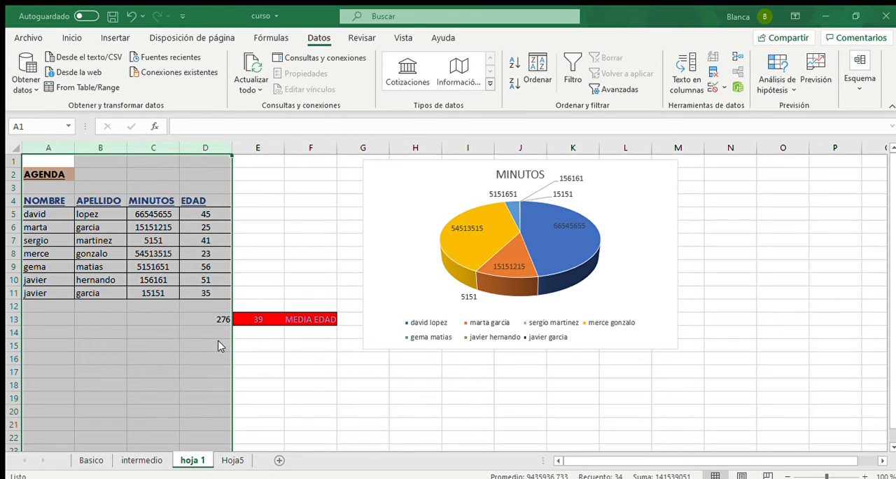
pyautogui.click(389, 410)
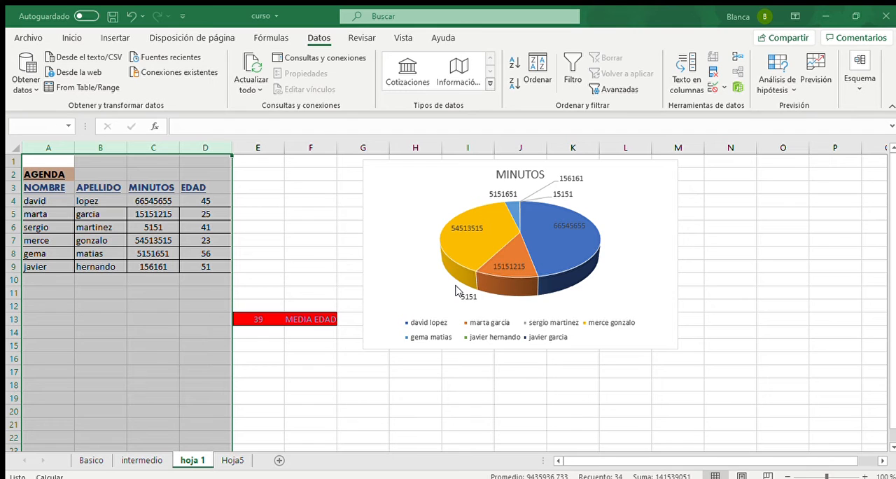
pyautogui.click(62, 281)
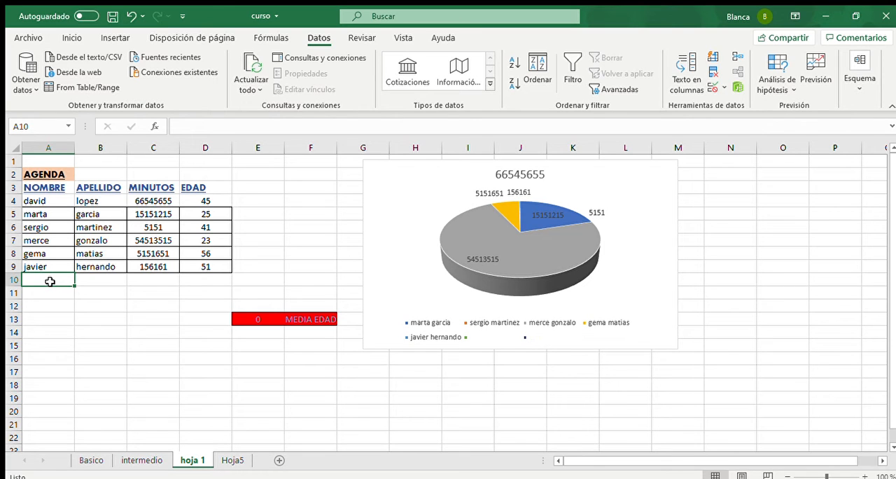
pyautogui.click(120, 296)
pyautogui.click(223, 460)
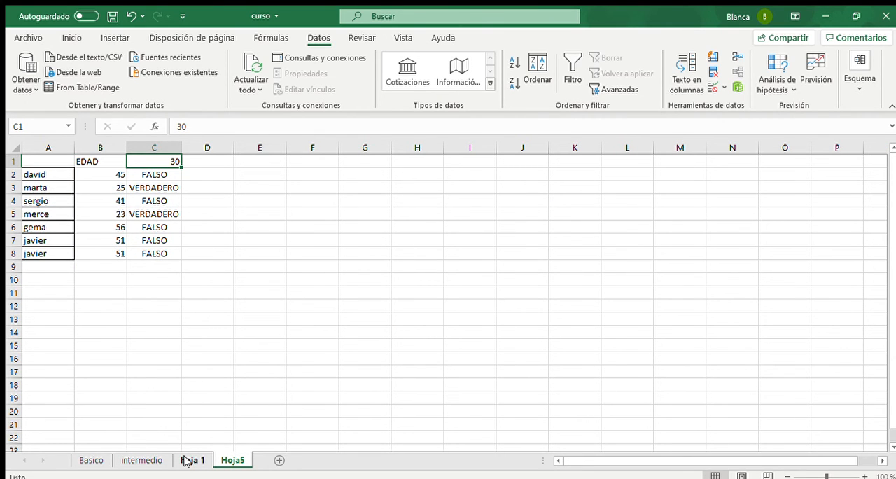
pyautogui.click(186, 460)
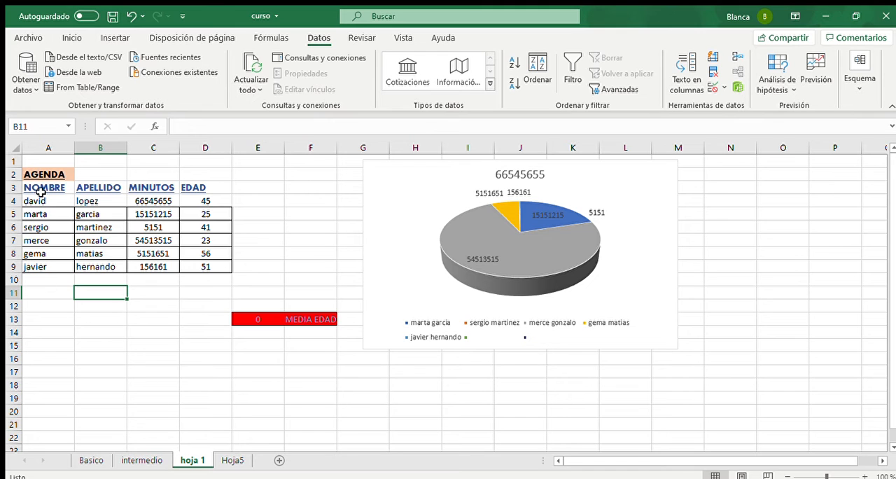
# - Try converting the AGENDA range A3:D9 on hoja 1 into a table with headers, and undo the conversion
pyautogui.moveTo(39, 188); pyautogui.dragTo(228, 267)
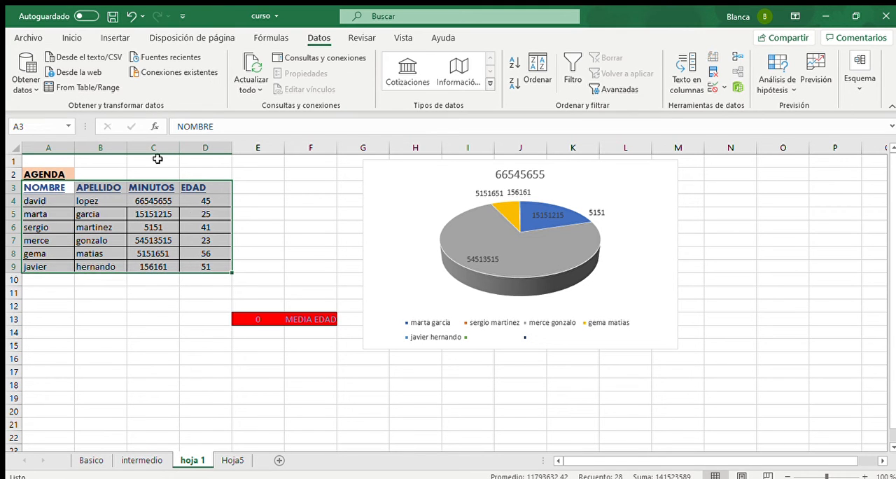
pyautogui.click(113, 40)
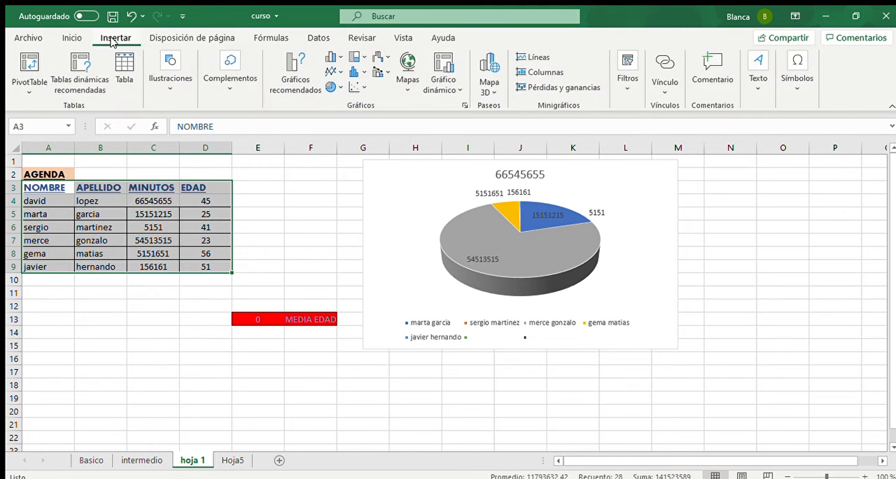
pyautogui.click(125, 70)
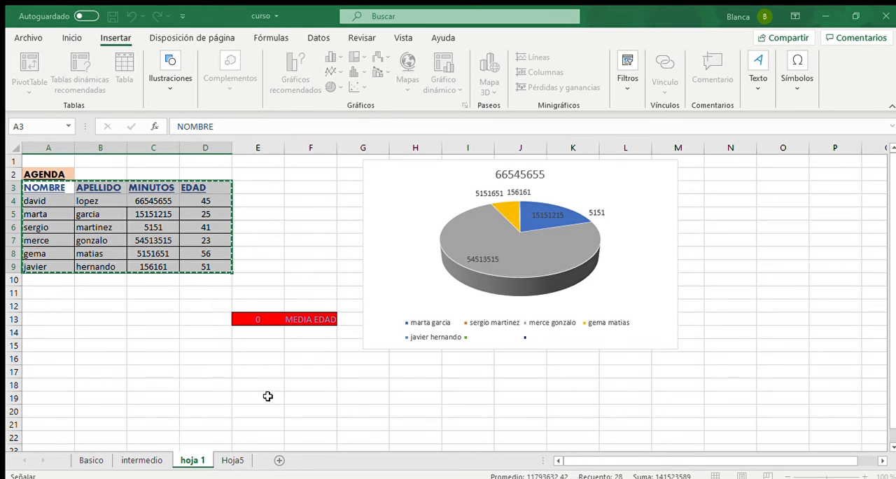
pyautogui.press('Return')
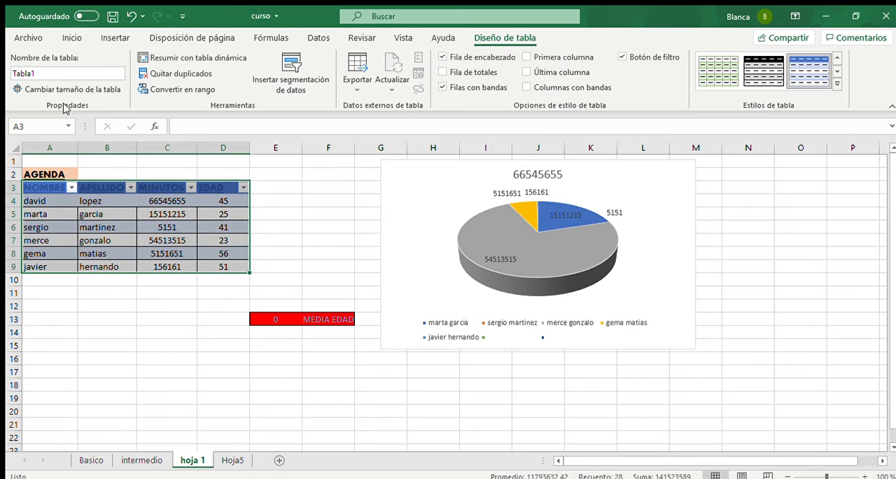
pyautogui.click(49, 72)
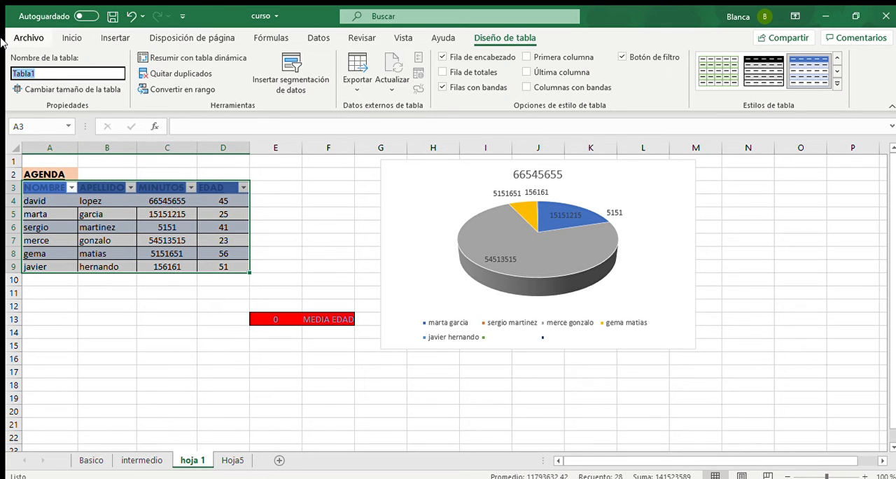
pyautogui.write('TAB')
pyautogui.press('Escape')
pyautogui.click(62, 343)
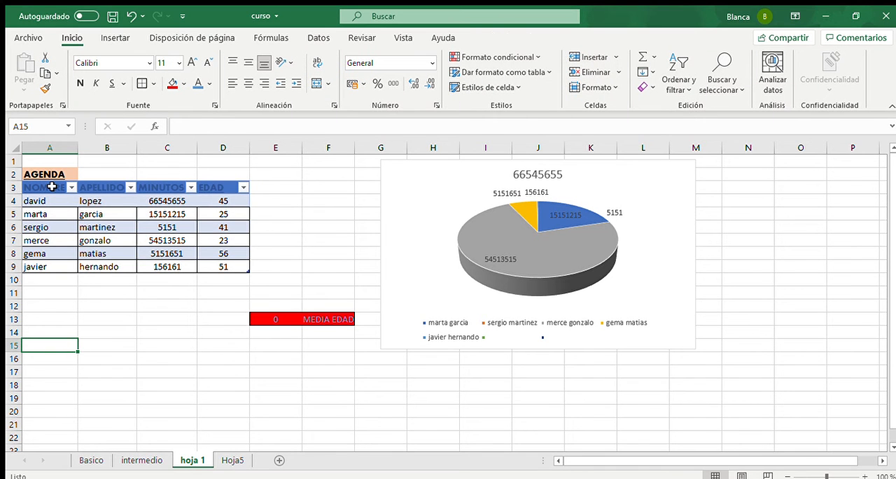
pyautogui.hotkey('ctrl', 'z')
# - Insert a pivot table based on the AGENDA range A3:D9 on a new worksheet
pyautogui.moveTo(45, 186); pyautogui.dragTo(210, 270)
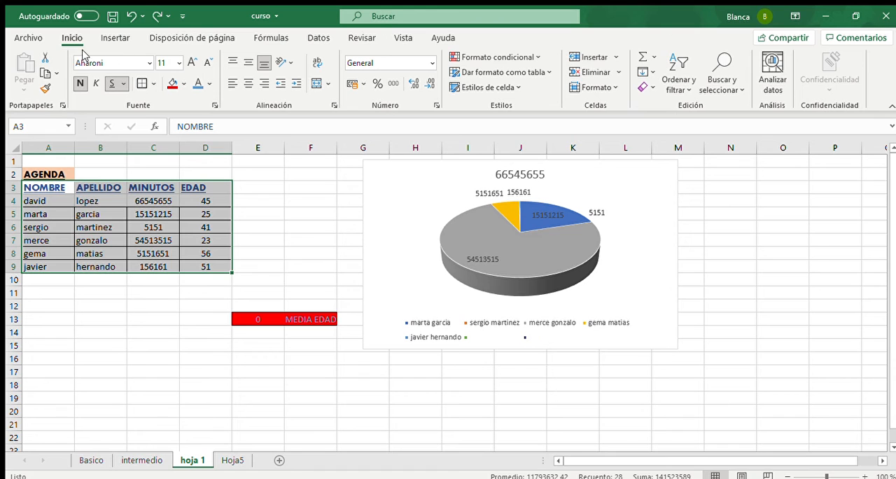
pyautogui.click(115, 37)
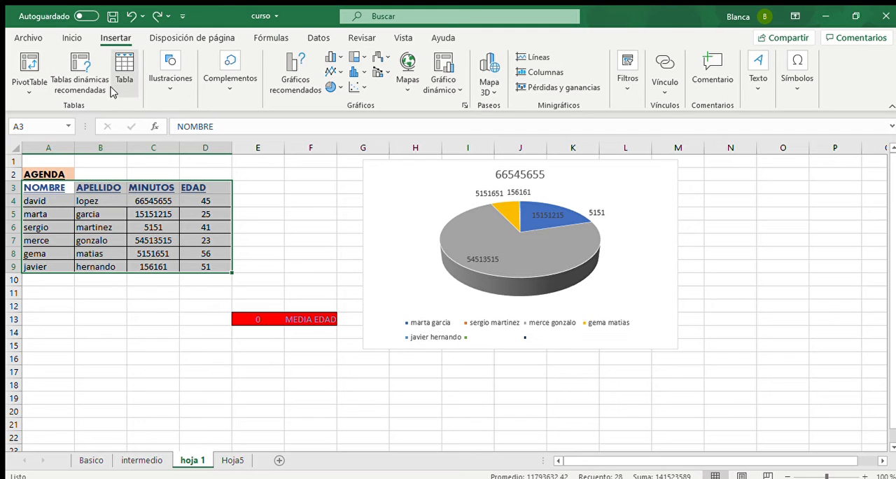
pyautogui.hotkey('ctrl', 'c')
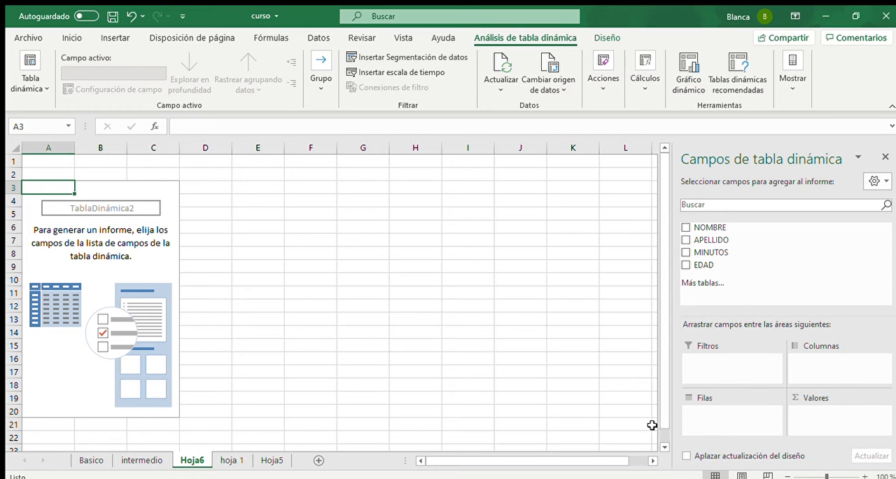
# - Lay out the pivot table with NOMBRE as rows, APELLIDO as columns and the sum of MINUTOS as values
pyautogui.click(687, 227)
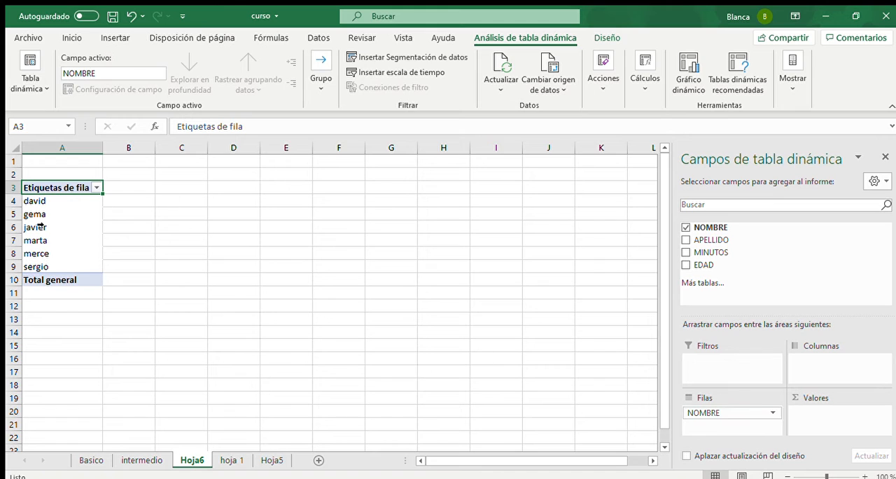
pyautogui.click(685, 252)
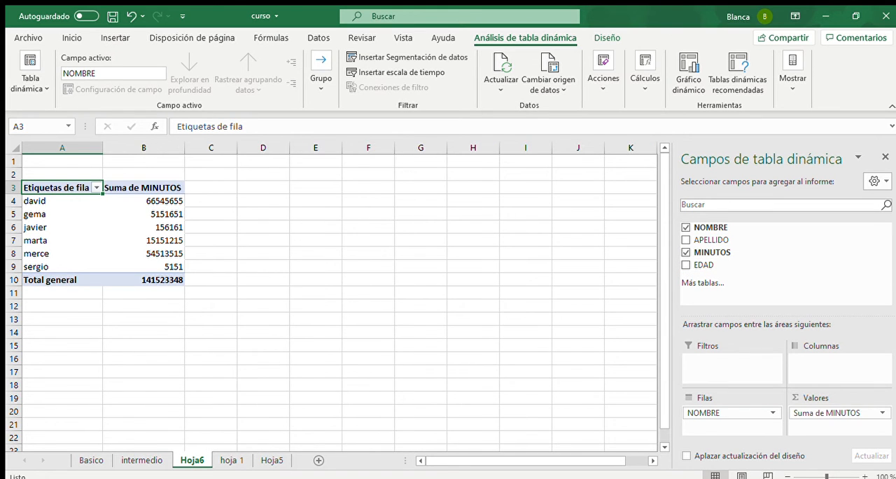
pyautogui.click(685, 241)
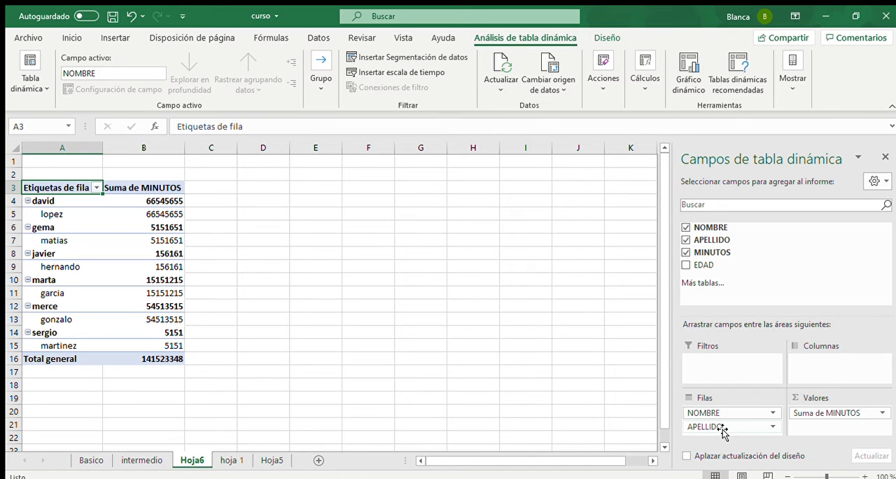
pyautogui.moveTo(724, 432); pyautogui.dragTo(811, 369)
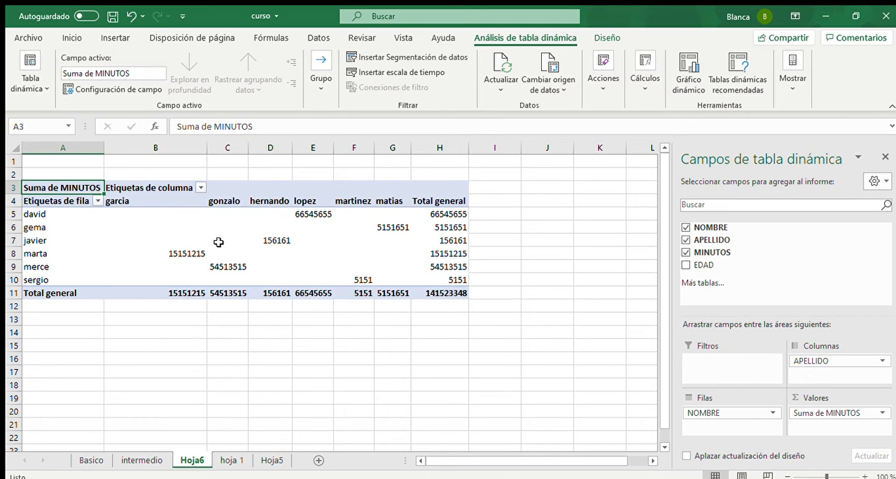
pyautogui.click(42, 221)
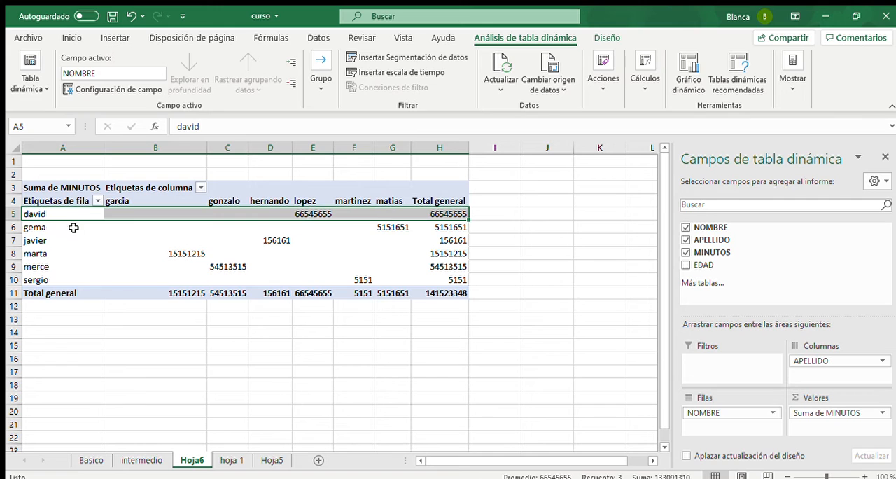
pyautogui.click(309, 213)
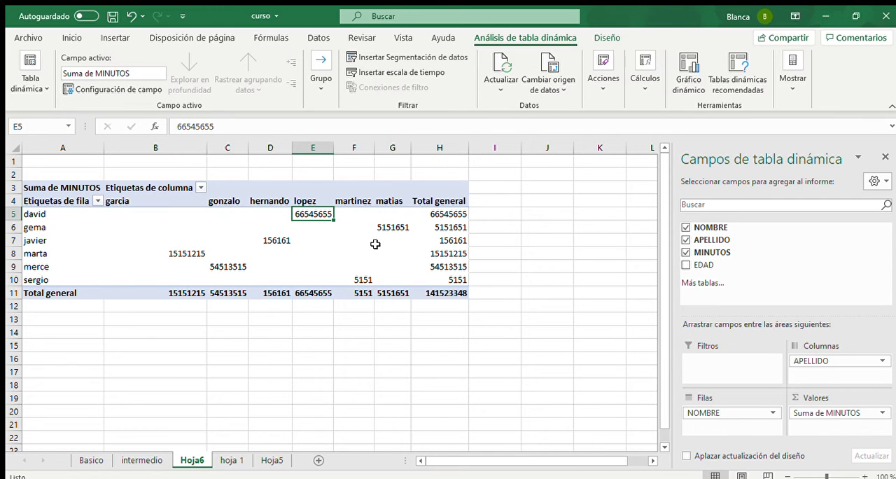
# - Add EDAD as the pivot table's report filter and move APELLIDO from the columns to the rows below NOMBRE
pyautogui.click(687, 264)
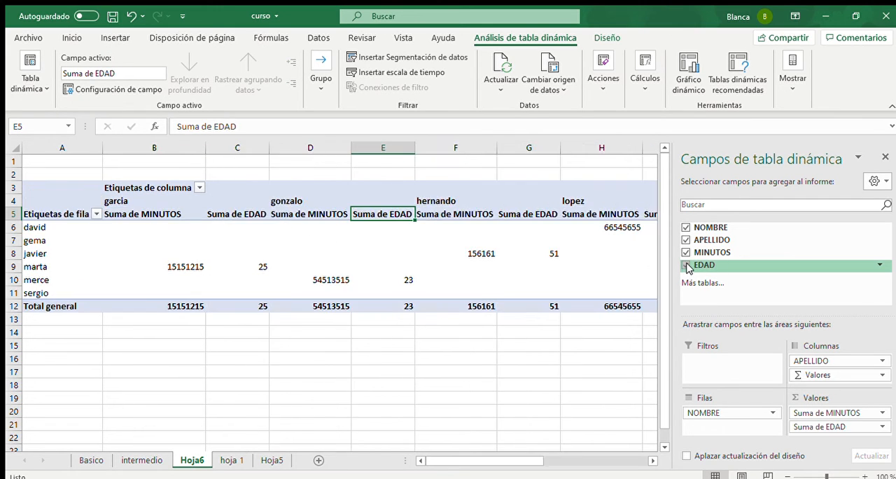
pyautogui.moveTo(830, 425); pyautogui.dragTo(737, 367)
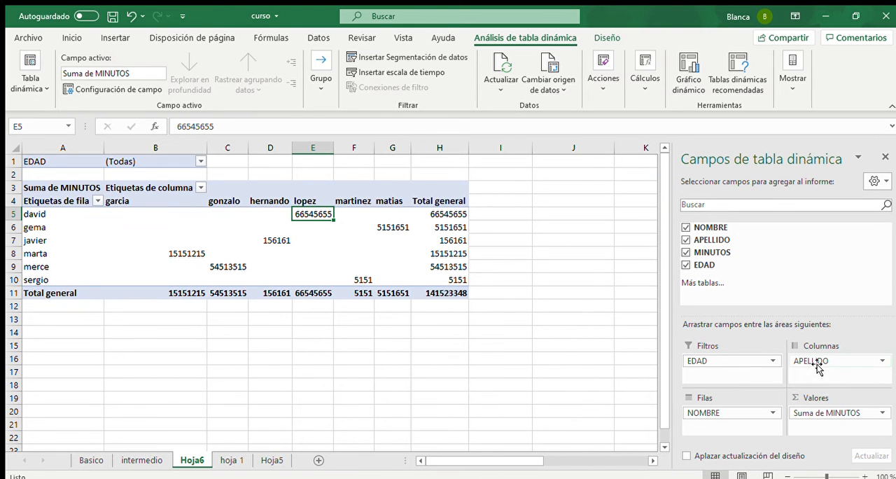
pyautogui.moveTo(810, 361); pyautogui.dragTo(732, 427)
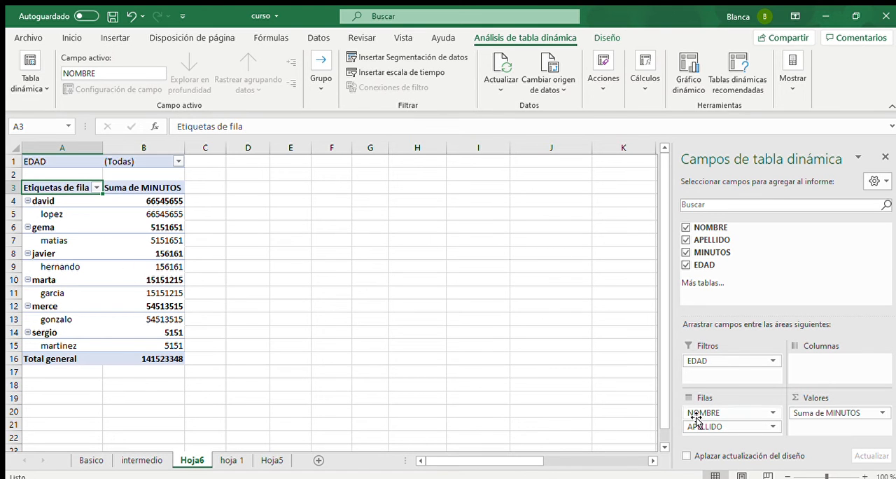
pyautogui.click(242, 343)
# - Return to sheet hoja 1 and add filters to the AGENDA headers A3:D3
pyautogui.click(141, 460)
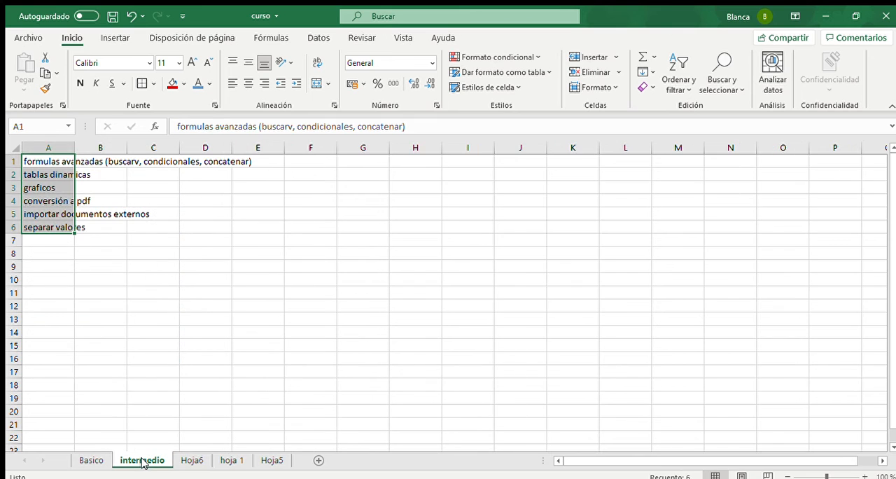
pyautogui.click(197, 460)
pyautogui.click(226, 460)
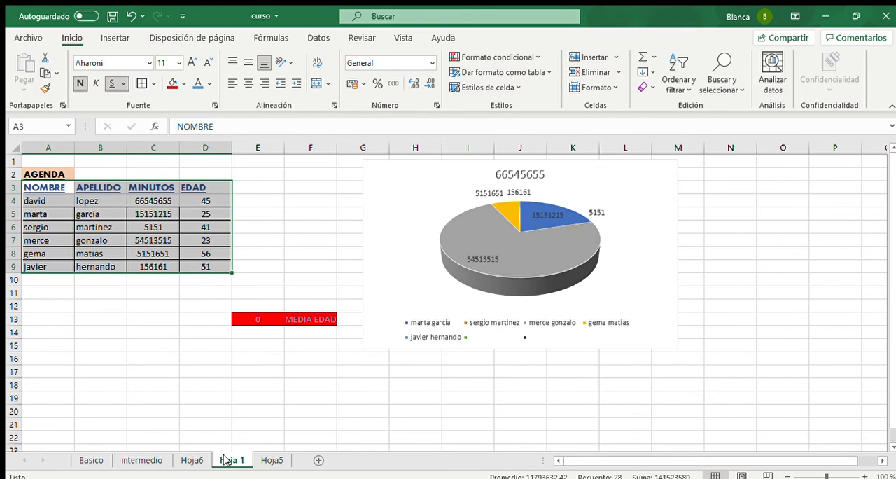
pyautogui.click(186, 241)
pyautogui.moveTo(198, 187); pyautogui.dragTo(58, 188)
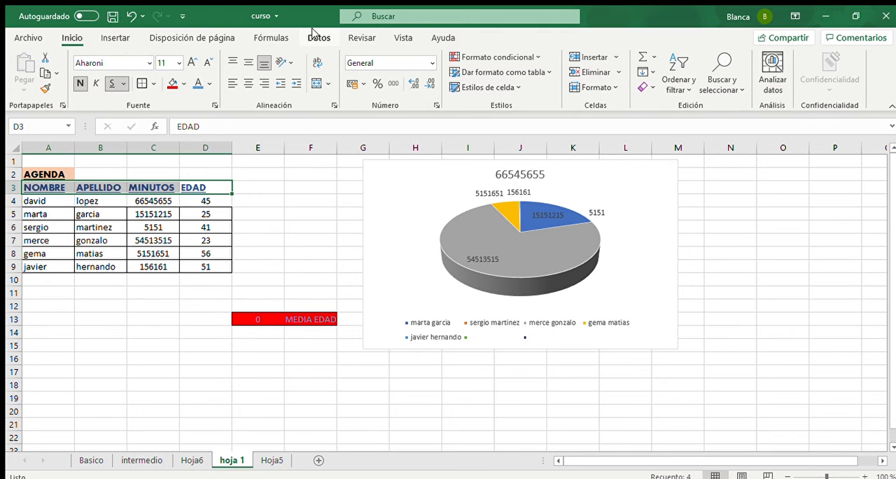
pyautogui.click(313, 34)
pyautogui.click(568, 78)
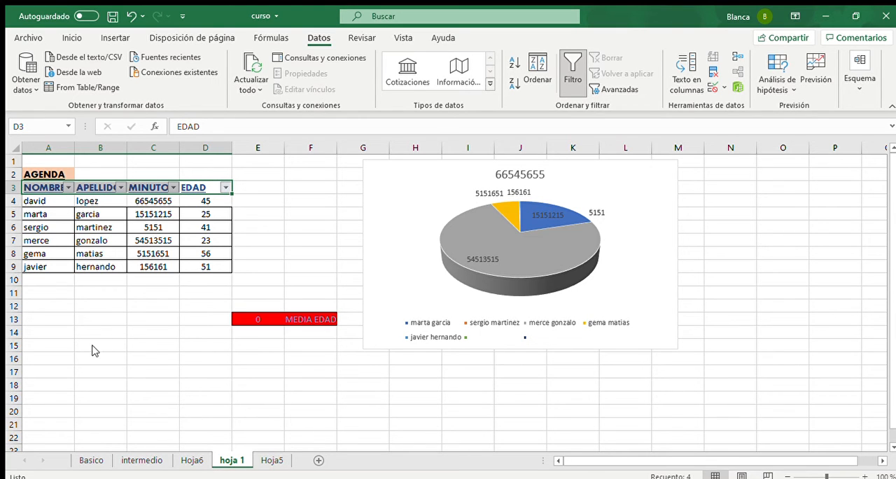
# - Filter the AGENDA rows by EDAD to 23, extend the filter to include 45, and remove the filters
pyautogui.click(114, 442)
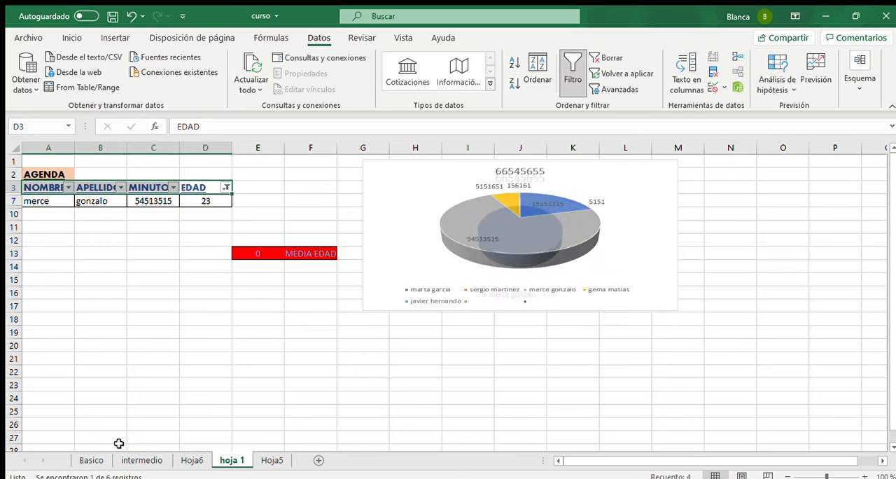
pyautogui.moveTo(36, 199); pyautogui.dragTo(174, 200)
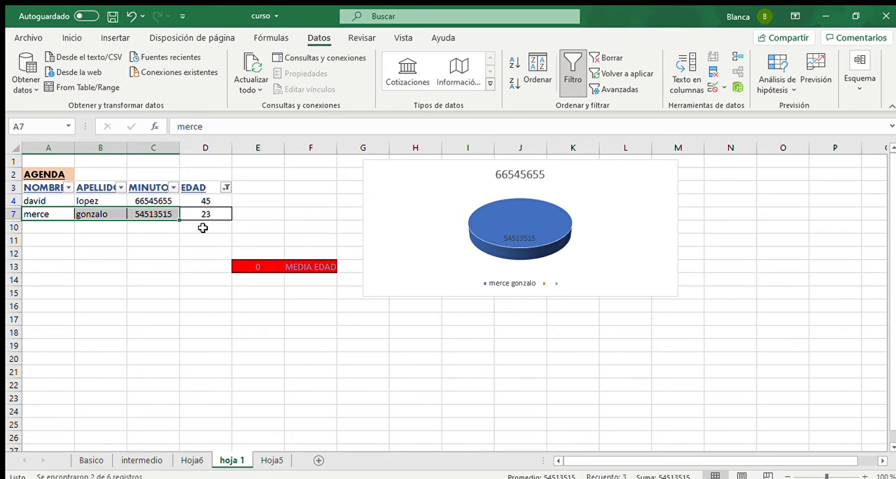
pyautogui.click(157, 278)
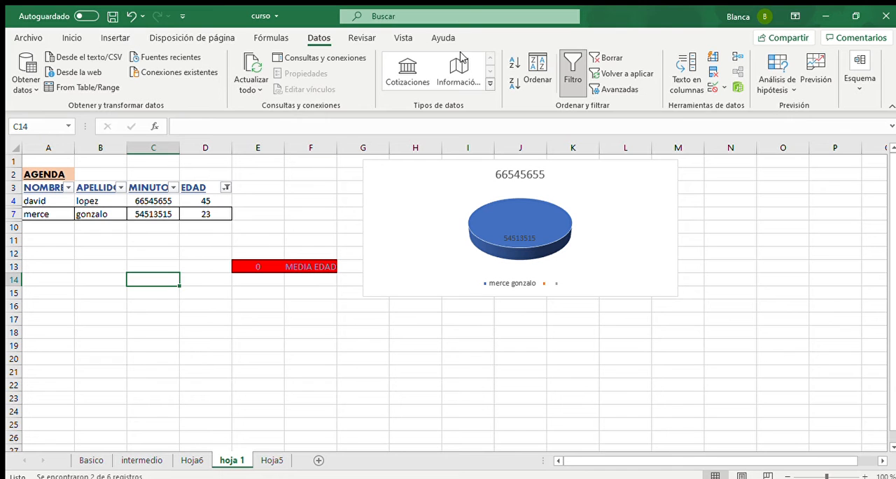
pyautogui.click(573, 66)
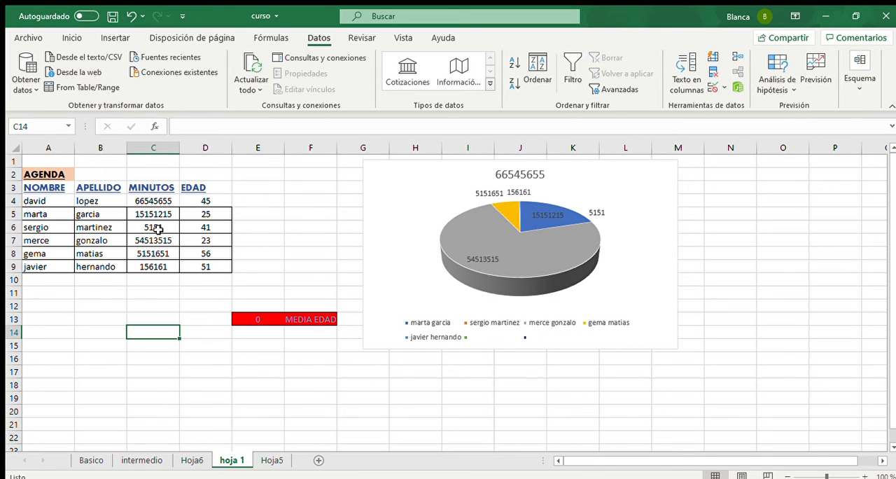
# - Insert a blank row at row 5, directly below the first contact of the AGENDA list
pyautogui.press('Up')
pyautogui.press('Up')
pyautogui.press('Up')
pyautogui.press('Up')
pyautogui.press('Up')
pyautogui.press('Up')
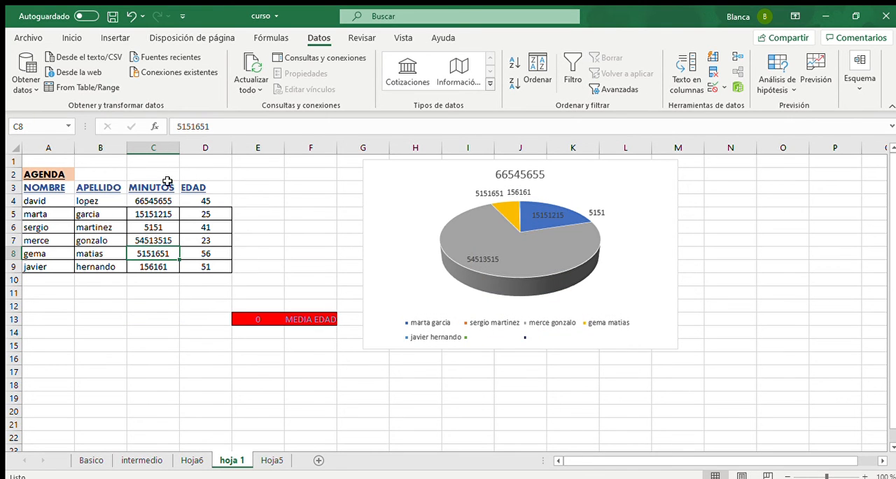
pyautogui.click(72, 39)
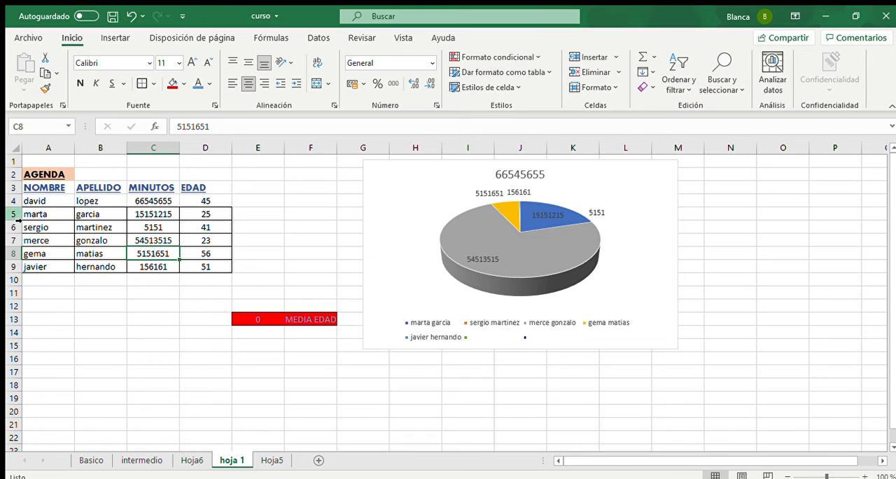
pyautogui.click(15, 214)
pyautogui.hotkey('ctrl', '+')
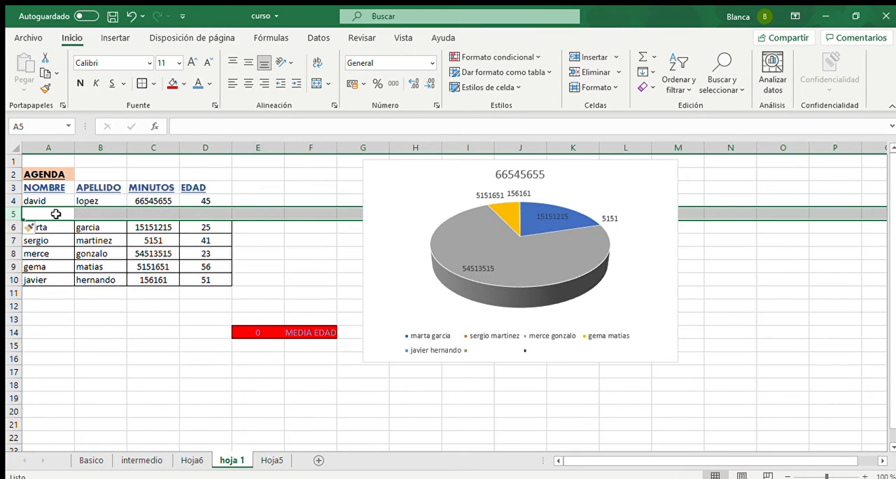
# - Fill row 5 with a new contact: enter the first name and surname, MINUTOS 457414 and EDAD 45
pyautogui.click(55, 214)
pyautogui.click(14, 214)
pyautogui.click(53, 216)
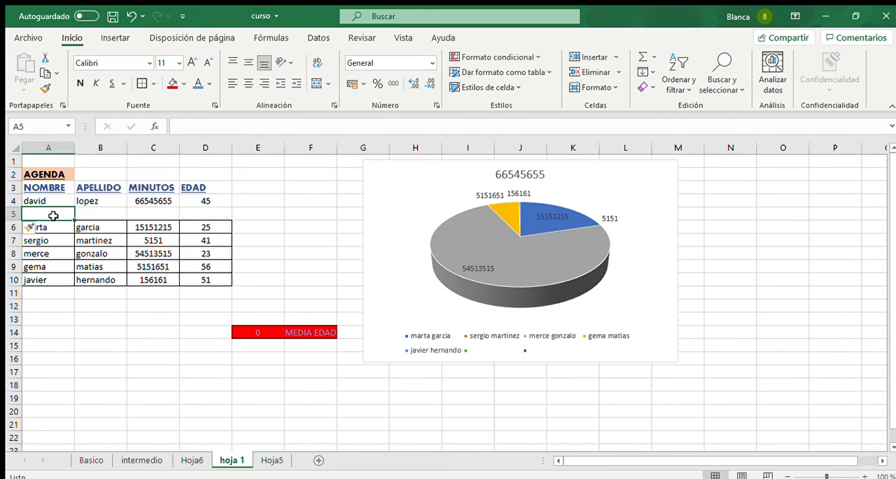
pyautogui.write('RUBEN')
pyautogui.press('Tab')
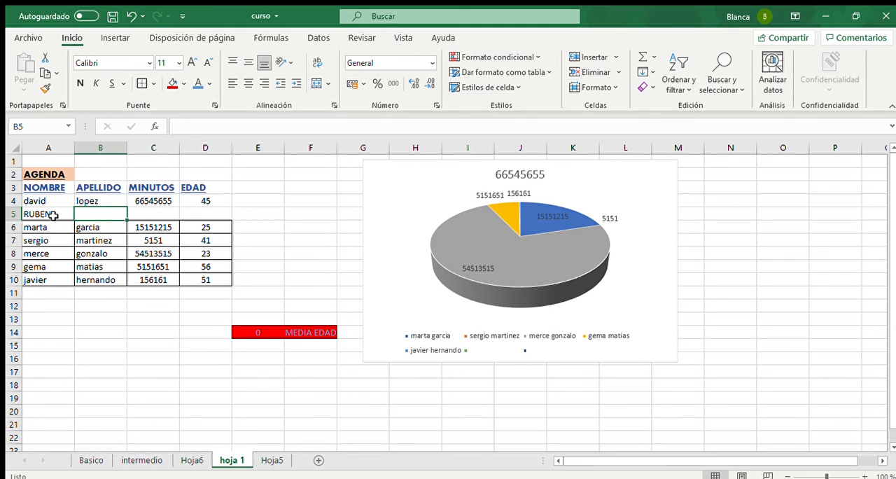
pyautogui.write('MARQUEZ')
pyautogui.press('Tab')
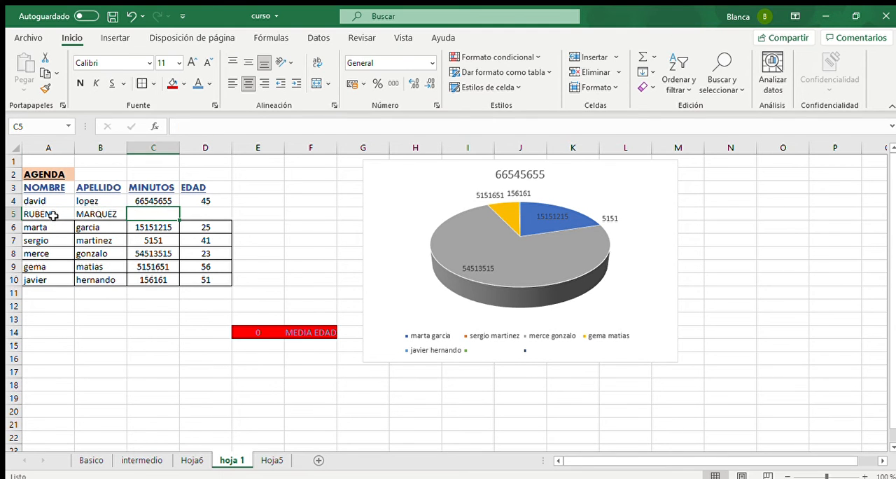
pyautogui.write('457414')
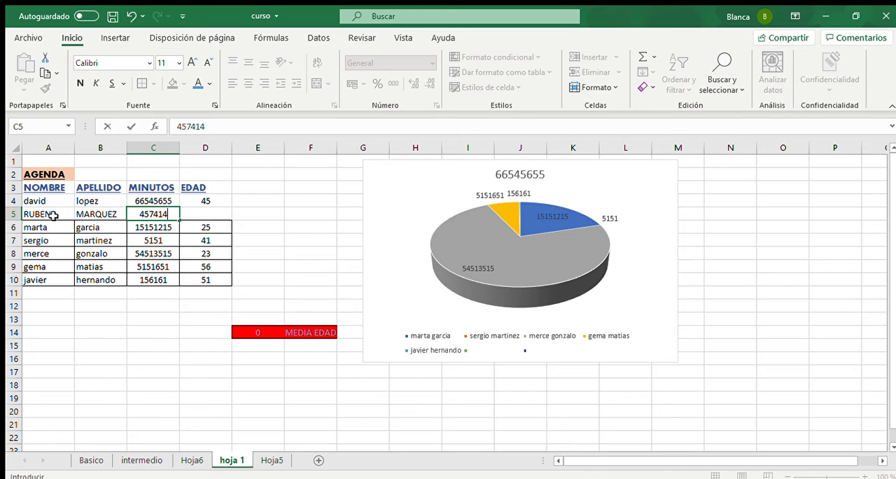
pyautogui.press('Tab')
pyautogui.write('45')
pyautogui.press('Return')
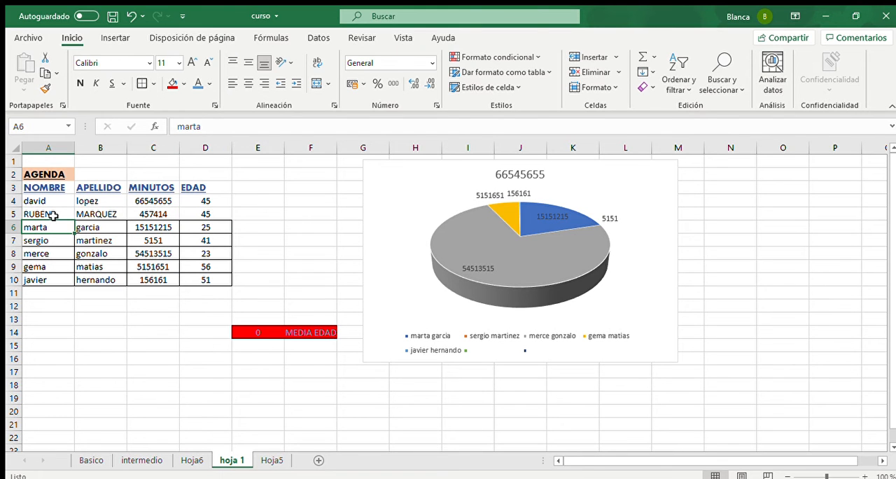
# - Merge cells A9:A10 in the NOMBRE column and undo the merge
pyautogui.moveTo(53, 202); pyautogui.dragTo(61, 263)
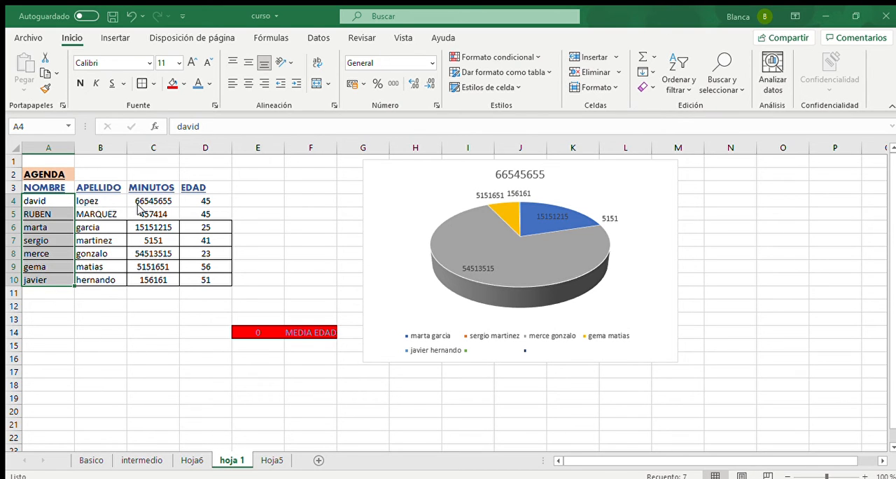
pyautogui.click(87, 253)
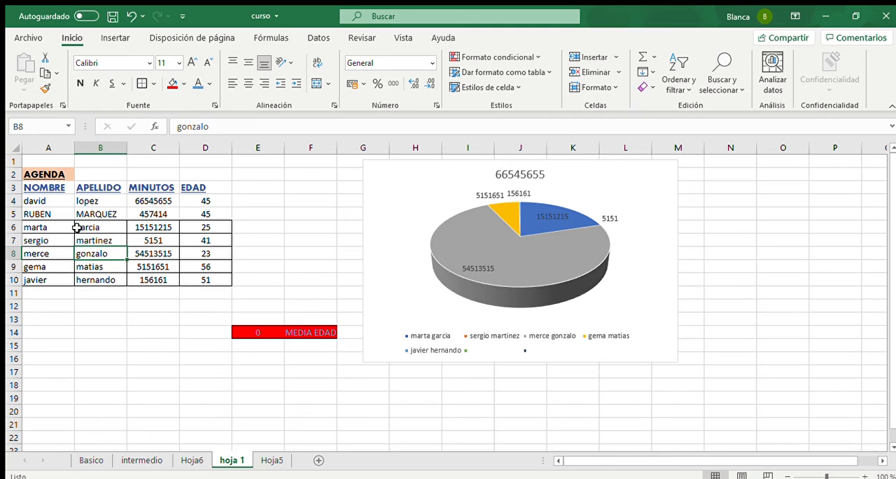
pyautogui.moveTo(37, 267); pyautogui.dragTo(38, 273)
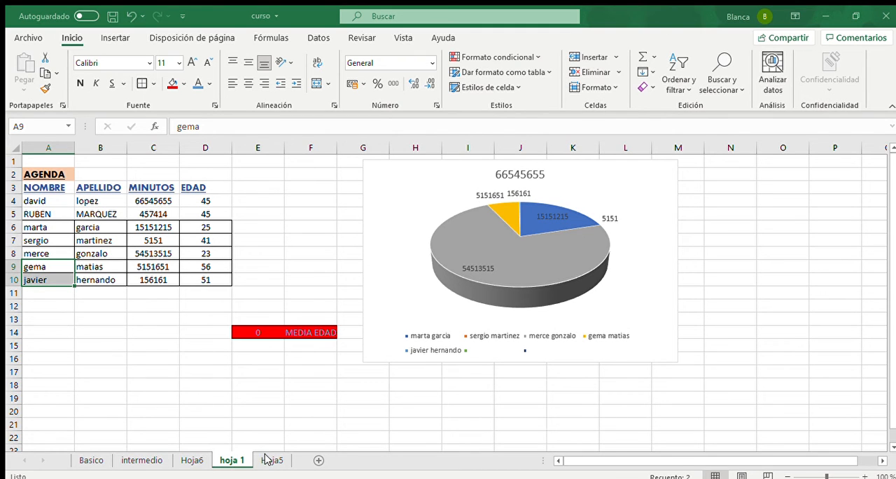
pyautogui.click(419, 294)
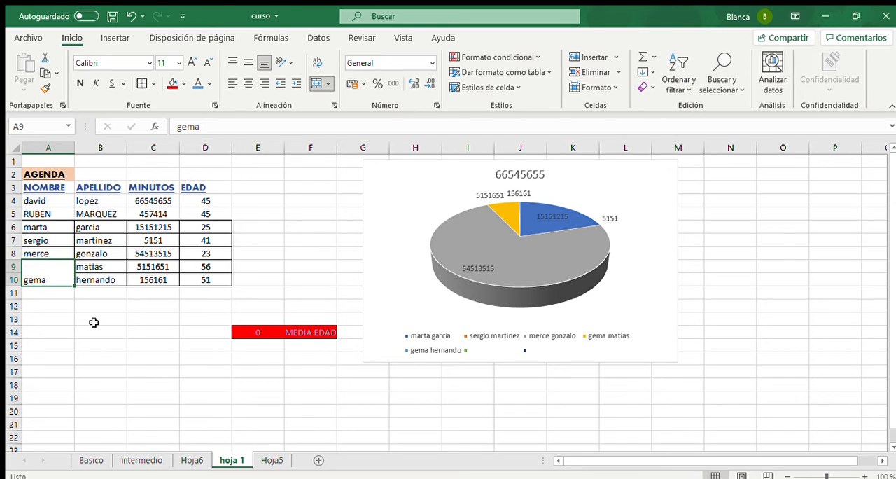
pyautogui.click(59, 291)
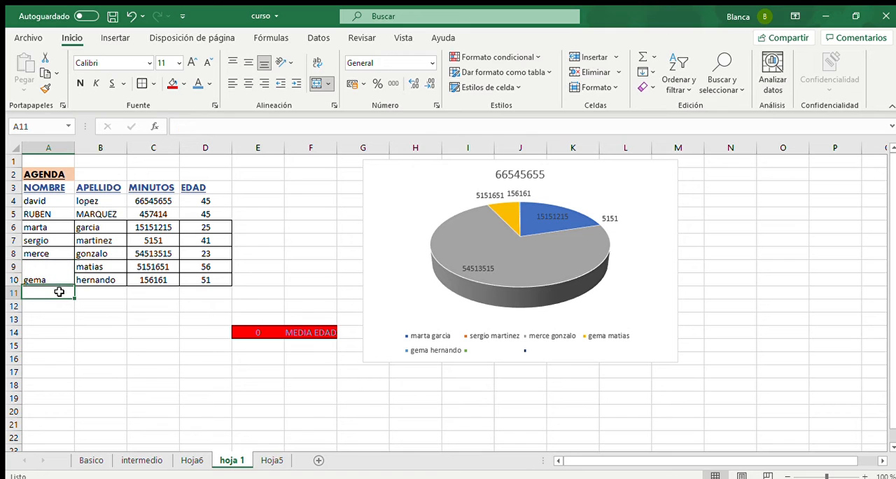
pyautogui.hotkey('ctrl', 'z')
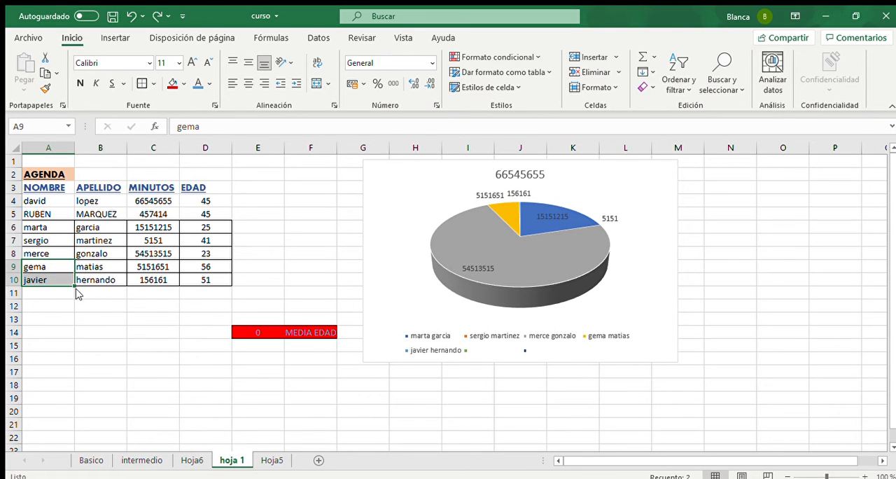
pyautogui.click(183, 282)
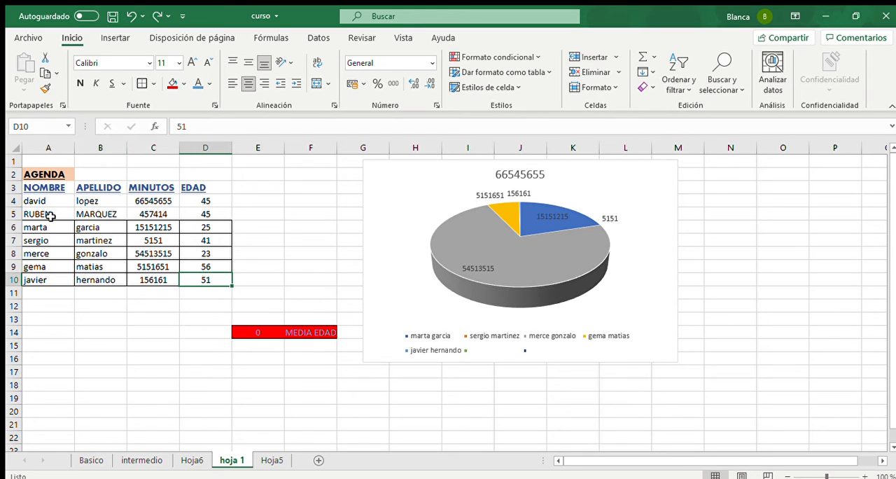
# - Widen column A to about four times the width of the neighbouring columns
pyautogui.moveTo(38, 201); pyautogui.dragTo(36, 280)
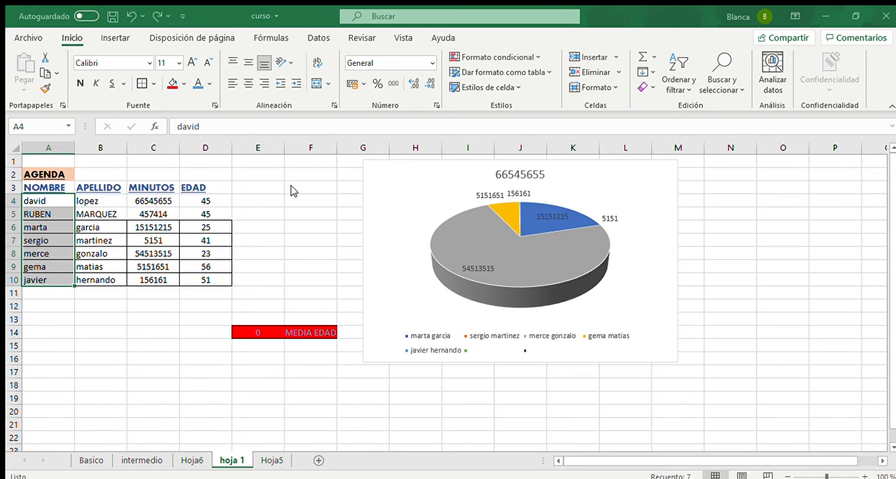
pyautogui.moveTo(74, 147); pyautogui.dragTo(158, 151)
pyautogui.click(92, 236)
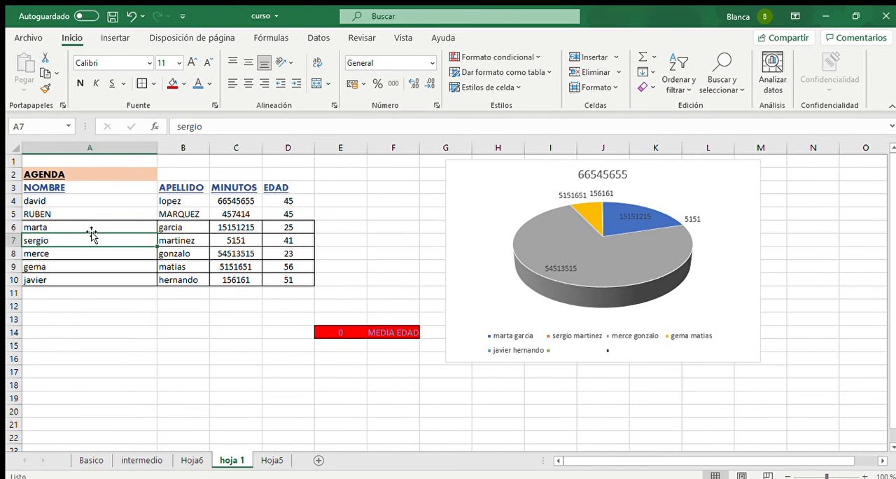
pyautogui.click(85, 150)
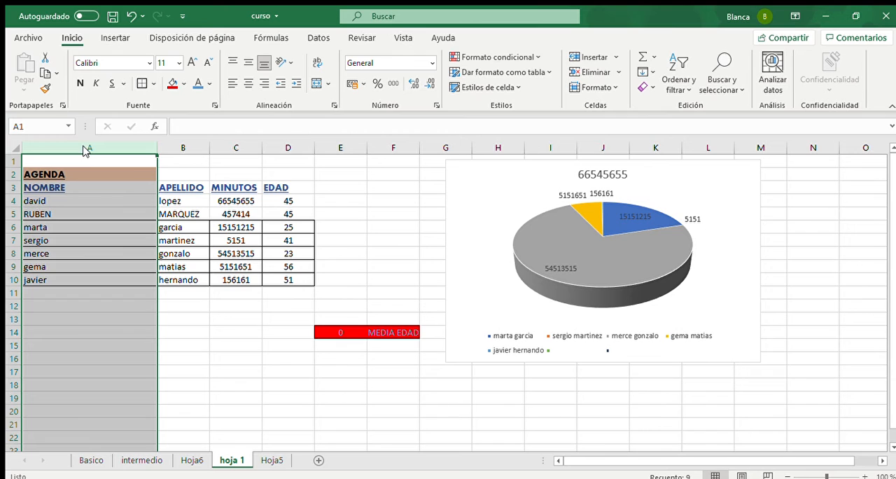
pyautogui.click(163, 325)
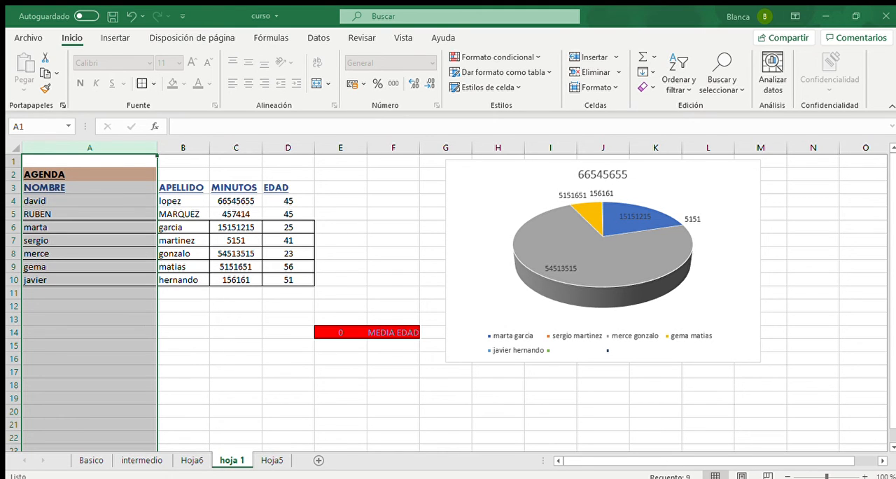
pyautogui.click(160, 336)
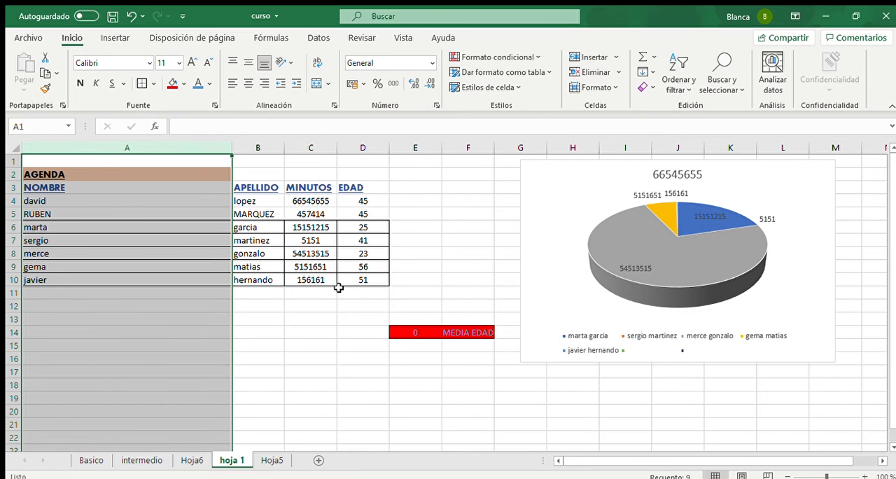
pyautogui.click(129, 279)
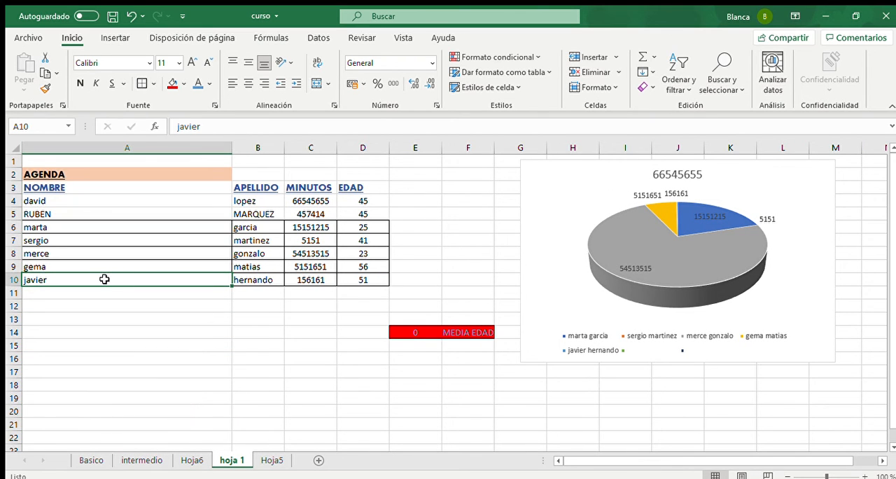
# - Format the MINUTOS values in C4:C10 as Porcentaje and undo the format change
pyautogui.click(148, 200)
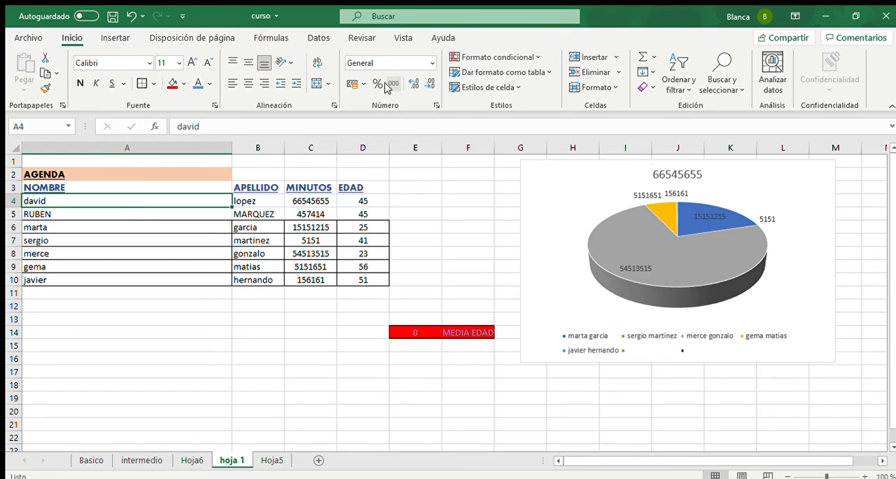
pyautogui.moveTo(321, 205); pyautogui.dragTo(308, 278)
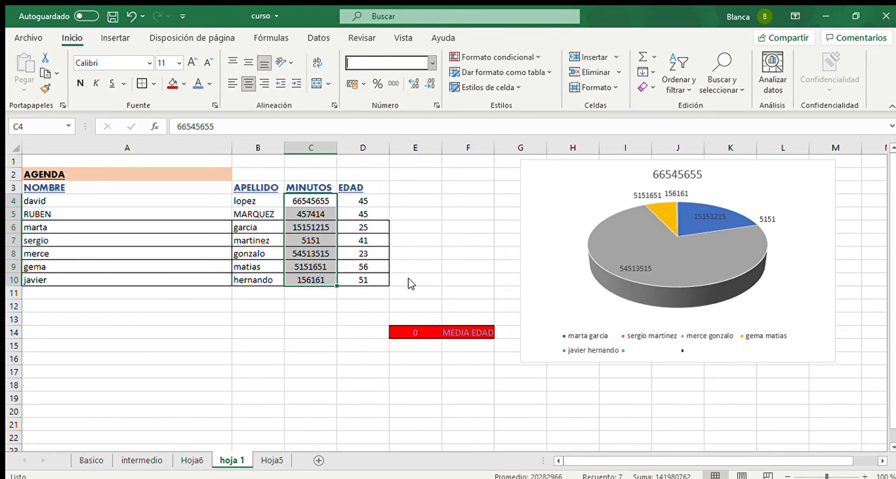
pyautogui.click(412, 302)
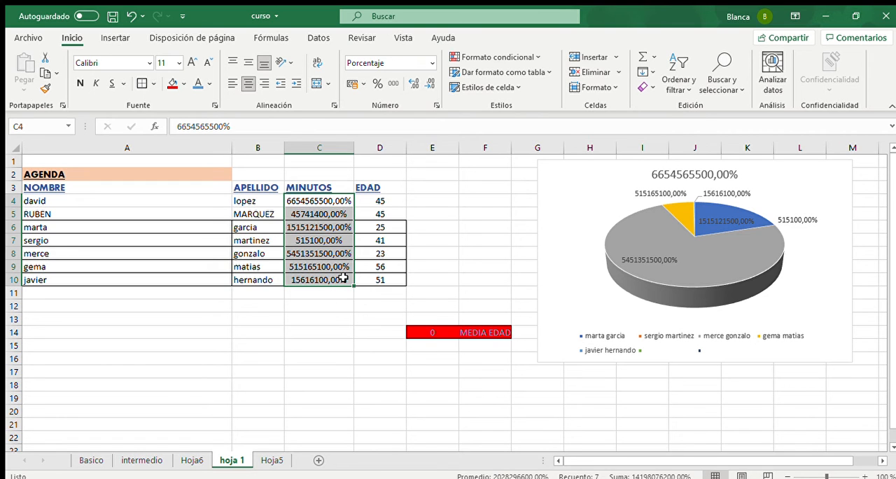
pyautogui.hotkey('ctrl', 'z')
pyautogui.click(288, 293)
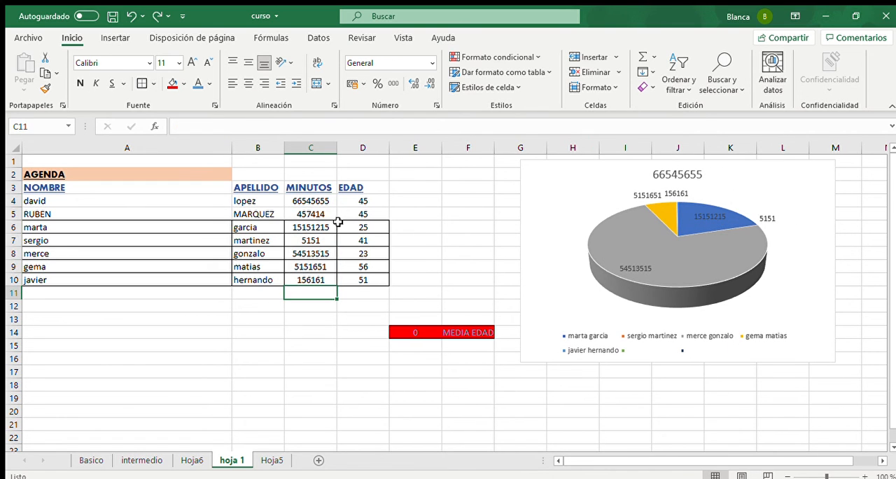
# - Enter the formula =SI(D4>50;"SI") in E4 to test the first contact's EDAD
pyautogui.click(407, 203)
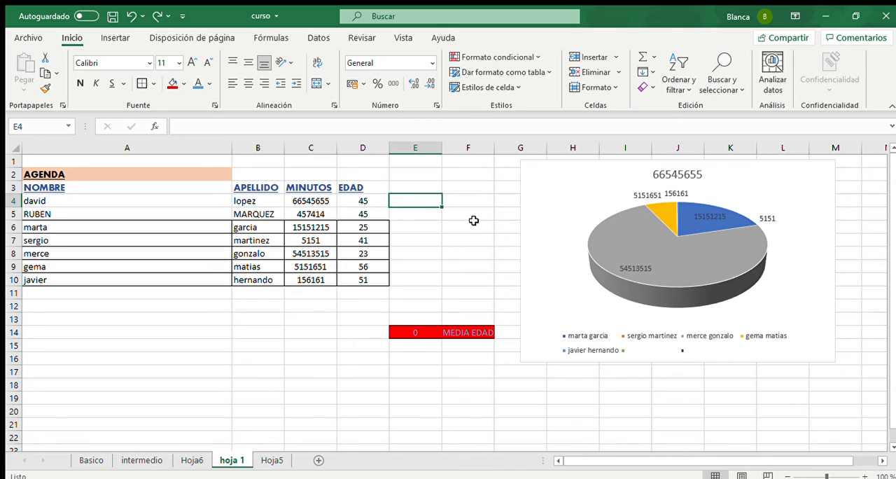
pyautogui.write('=S')
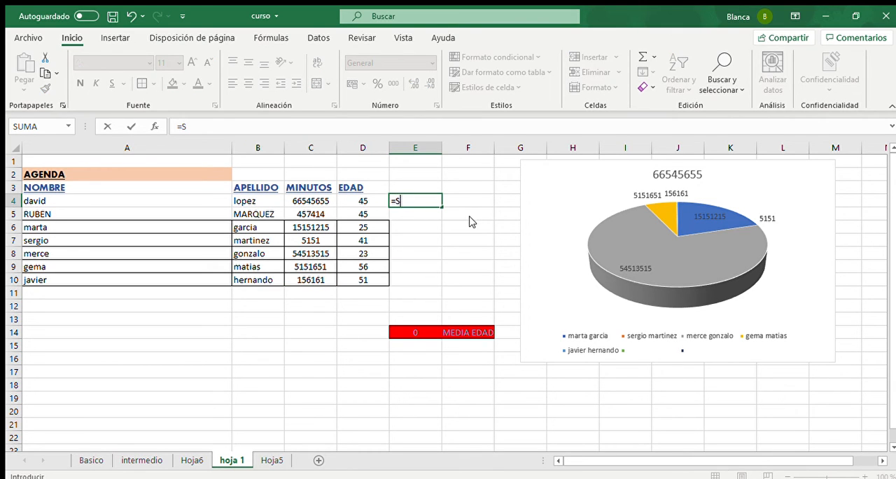
pyautogui.write('I(')
pyautogui.click(372, 200)
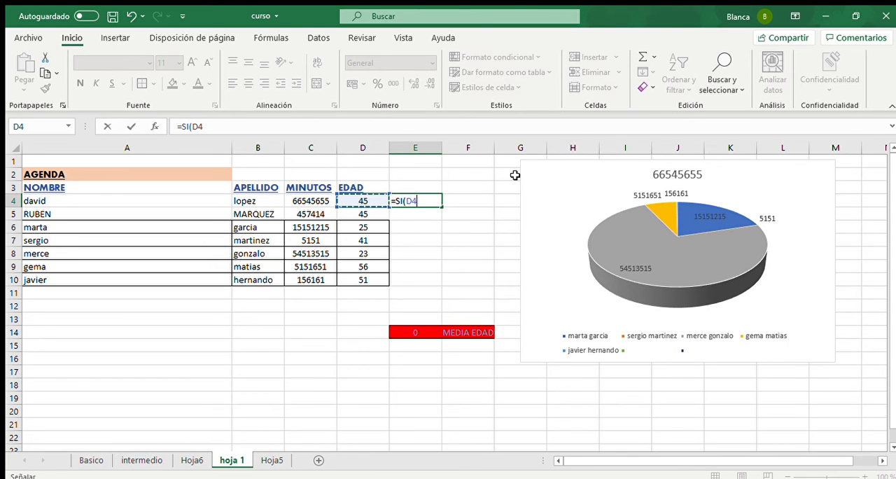
pyautogui.write('>50')
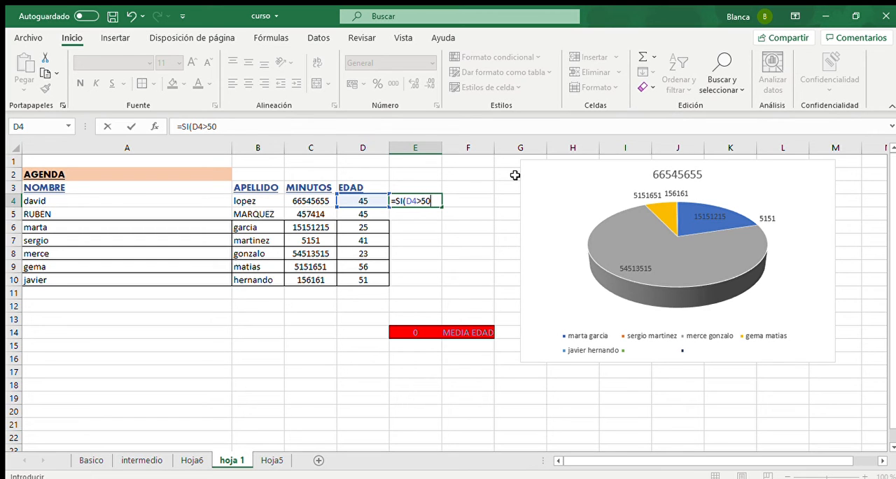
pyautogui.write(')')
pyautogui.press('F2')
pyautogui.press('BackSpace')
pyautogui.press('Return')
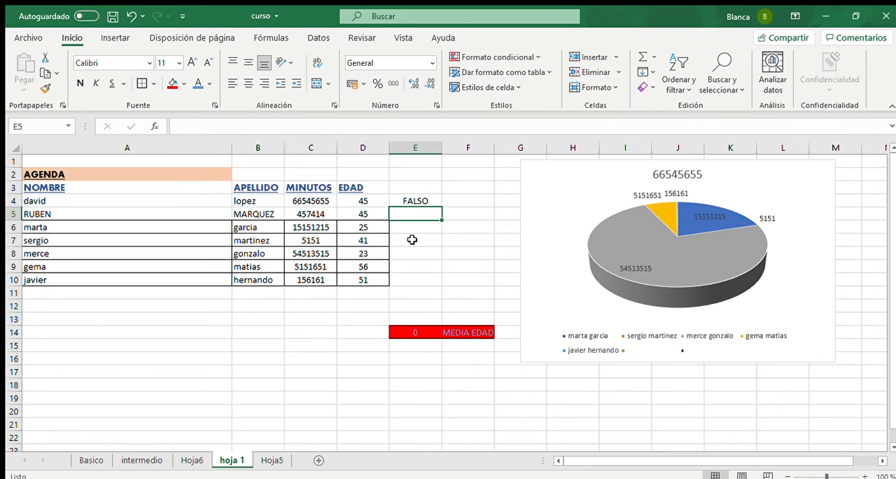
# - Fill the E4 formula down beside the remaining contacts to E10
pyautogui.click(407, 202)
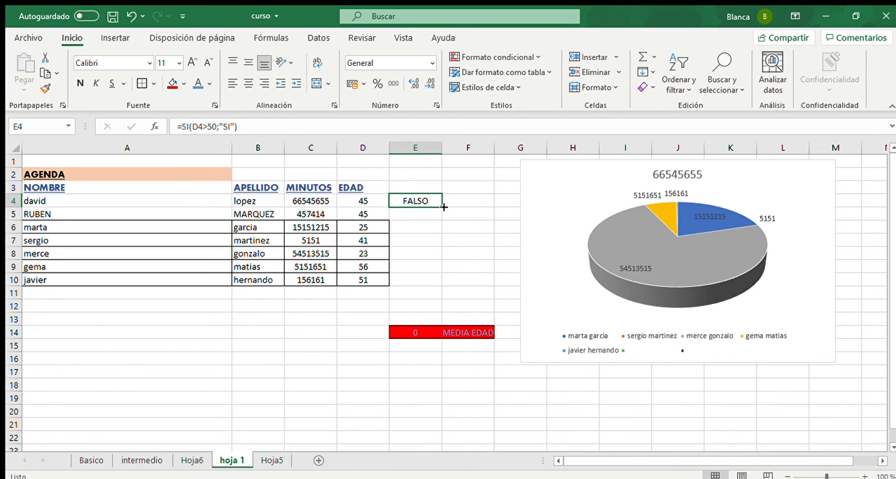
pyautogui.doubleClick(443, 207)
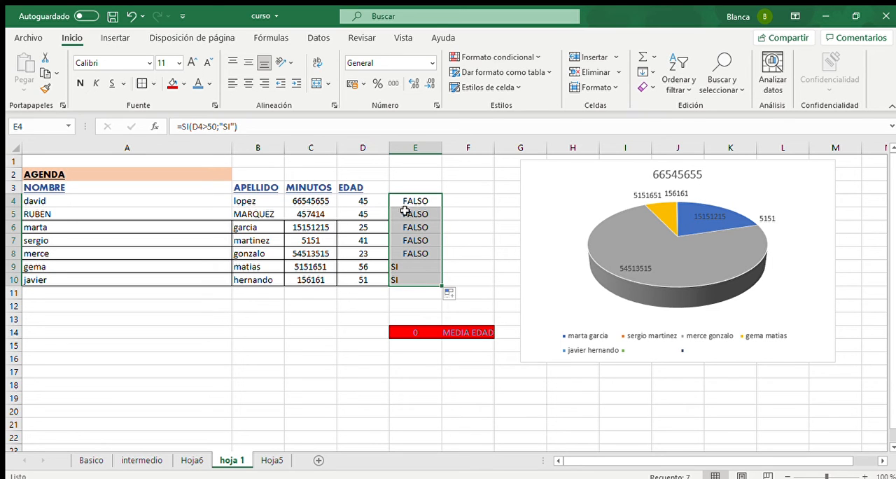
pyautogui.click(418, 201)
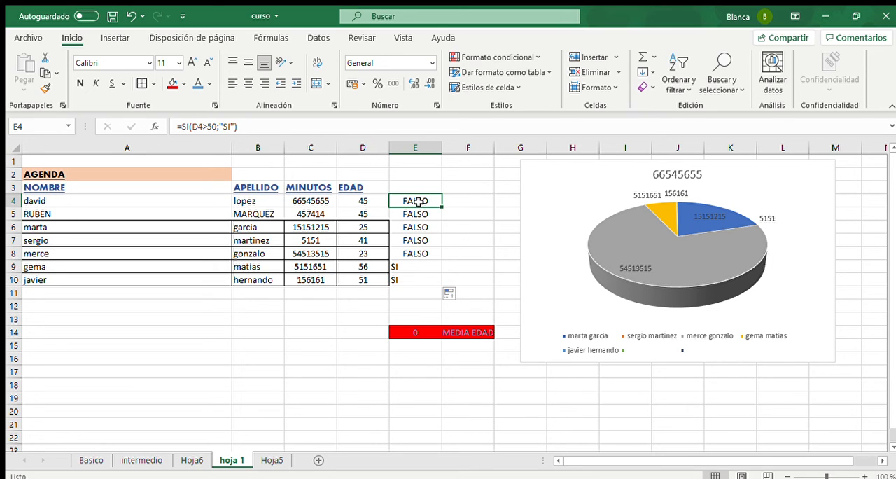
pyautogui.click(374, 273)
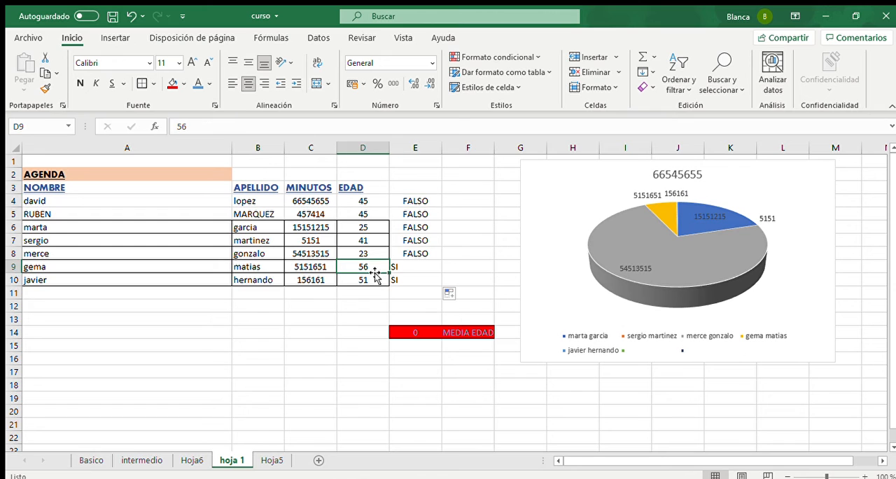
# - Set the text returned by the SI formula in E9 to "MAYOR"
pyautogui.click(410, 269)
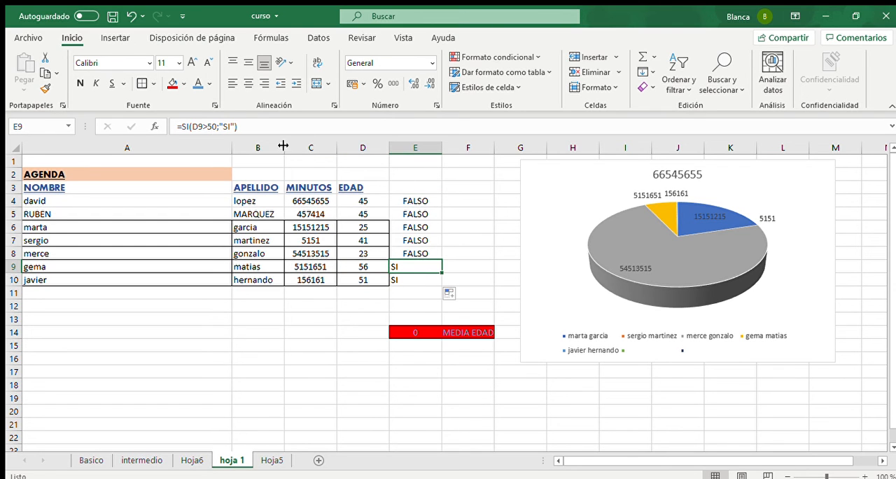
pyautogui.click(225, 127)
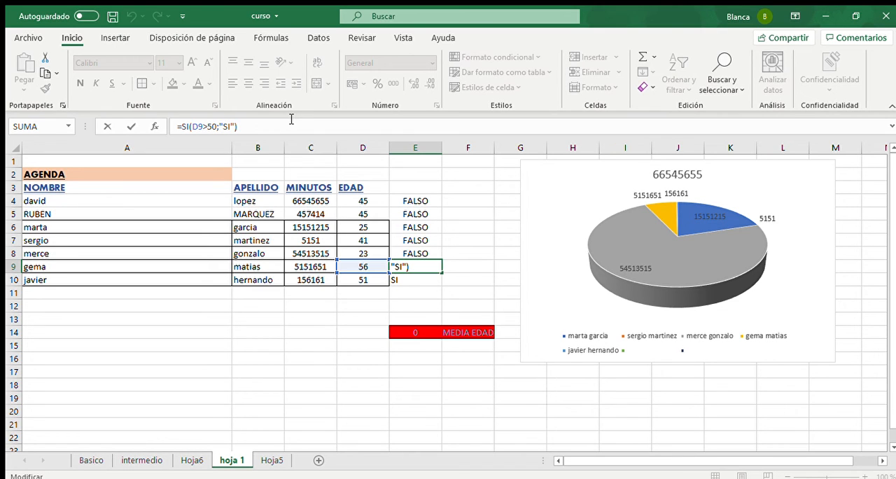
pyautogui.write('MAYOR')
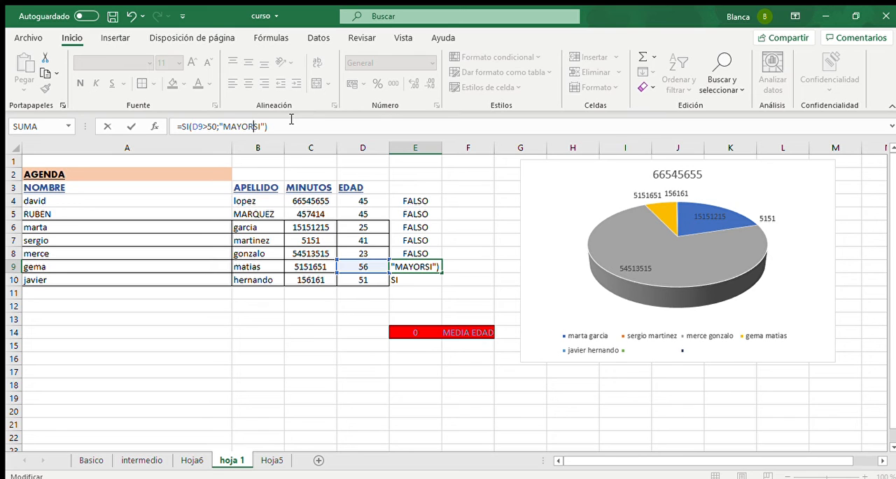
pyautogui.press('Delete')
pyautogui.press('Delete')
pyautogui.press('Return')
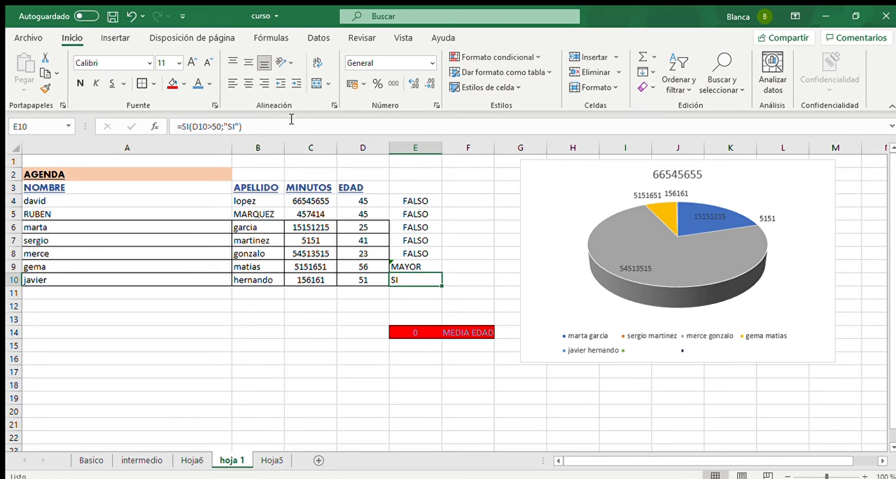
# - Copy the "MAYOR" SI formula from E9 into E4 and fill it down to E10
pyautogui.click(410, 269)
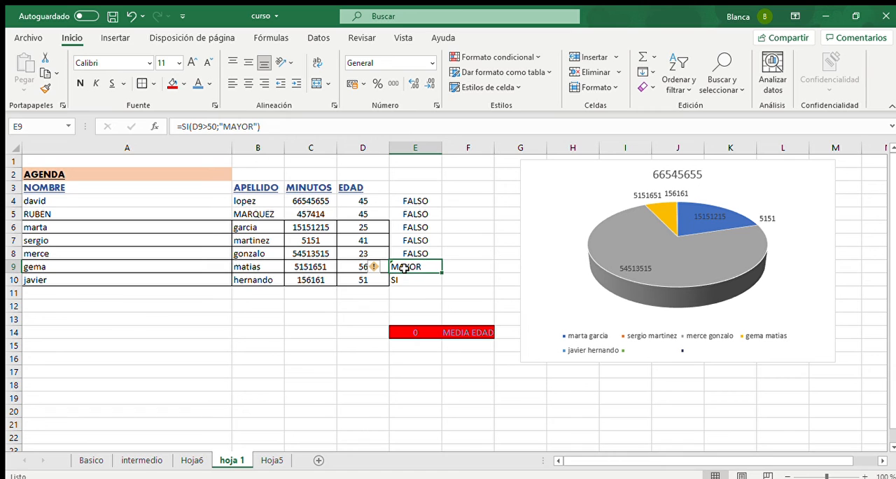
pyautogui.hotkey('ctrl', 'c')
pyautogui.click(420, 202)
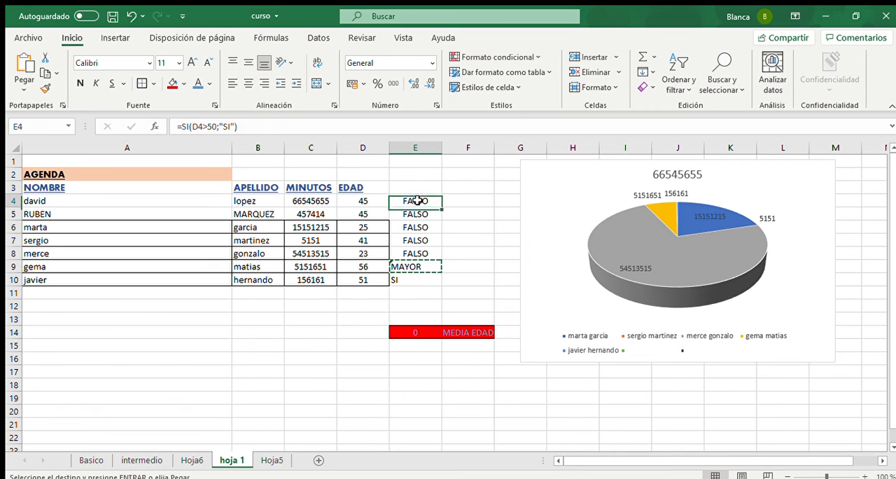
pyautogui.hotkey('ctrl', 'v')
pyautogui.doubleClick(443, 208)
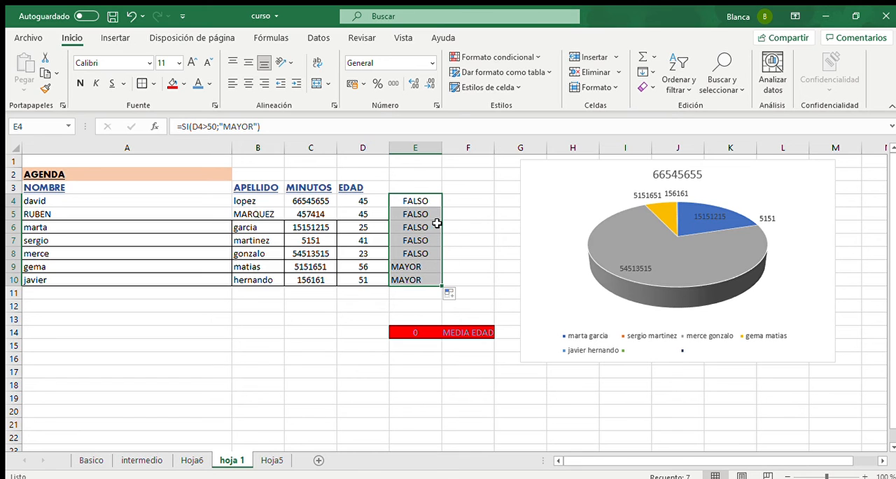
# - Copy the SI formulas in E4:E10 and paste them with a regular paste starting at B16
pyautogui.click(416, 215)
pyautogui.moveTo(416, 201); pyautogui.dragTo(413, 276)
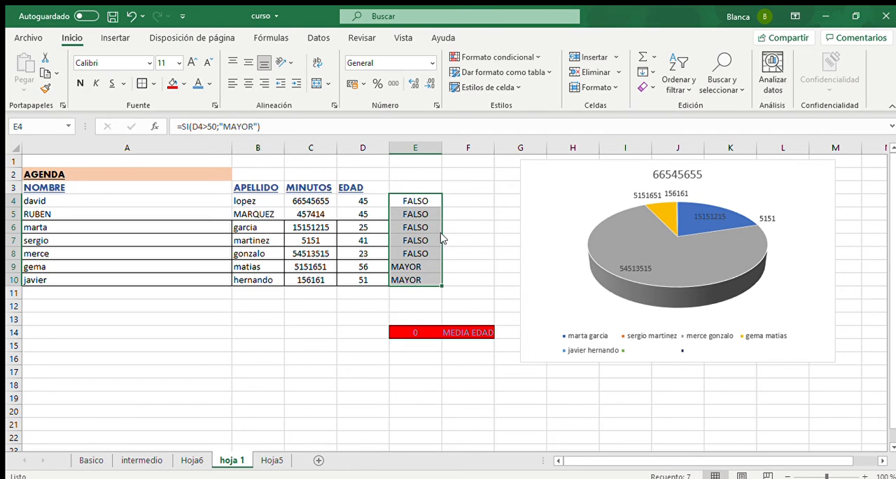
pyautogui.hotkey('ctrl', 'c')
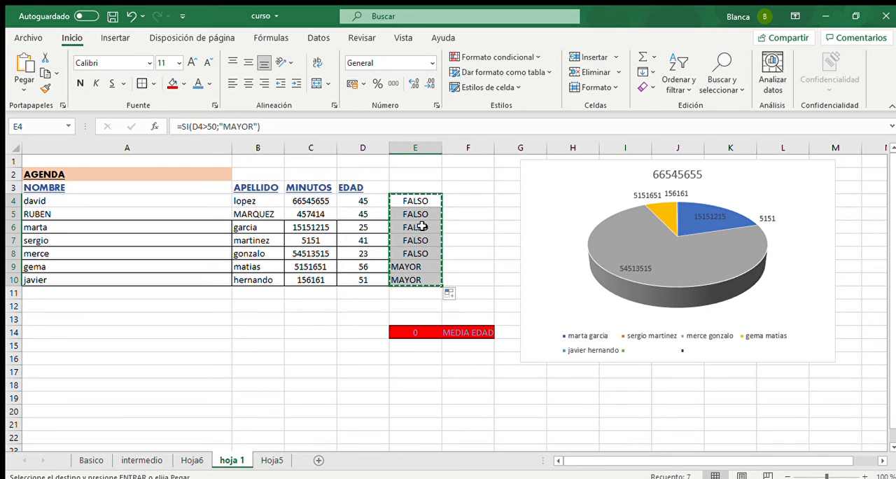
pyautogui.click(249, 355)
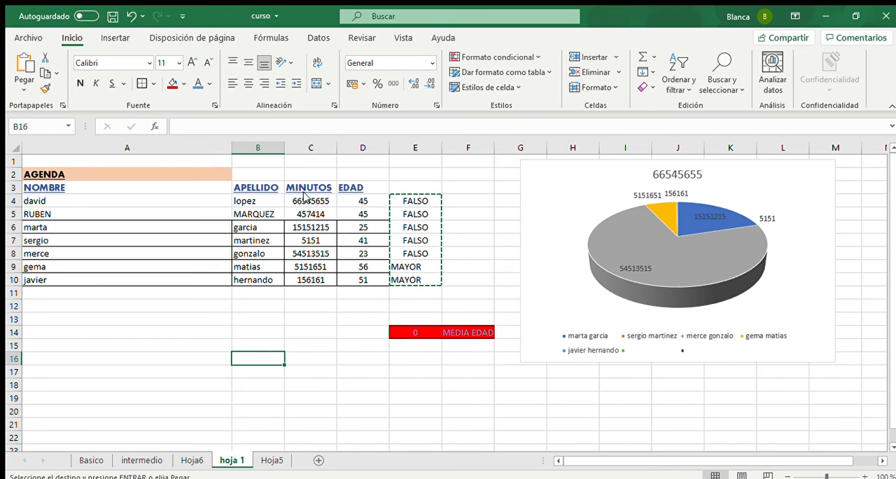
pyautogui.hotkey('ctrl', 'v')
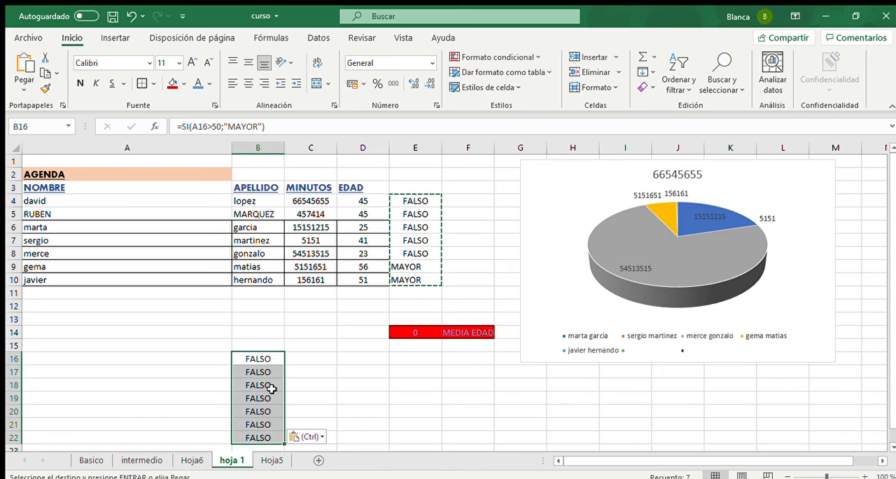
# - Check the cell references of the pasted formulas and clear the pasted block from B16 downward
pyautogui.click(416, 279)
pyautogui.click(199, 434)
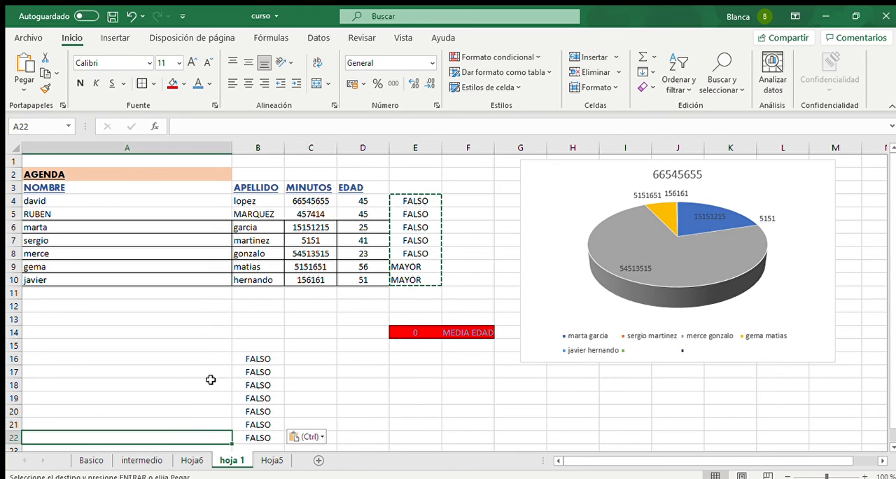
pyautogui.click(265, 398)
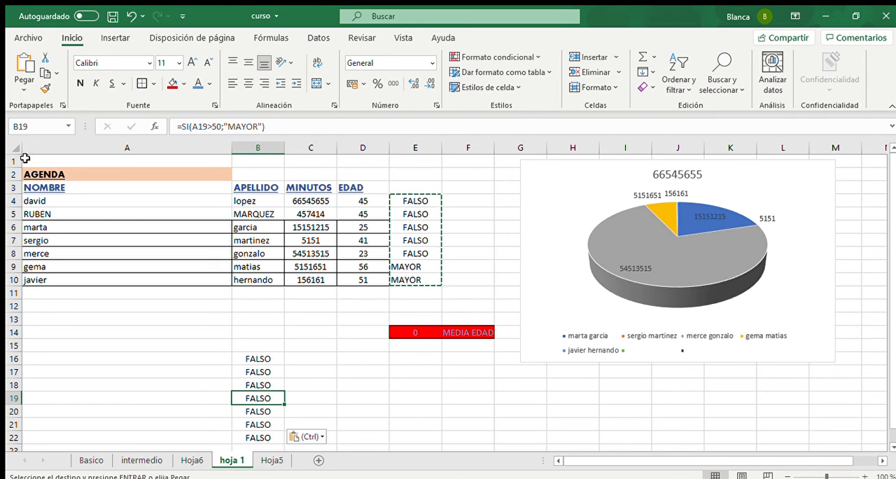
pyautogui.click(46, 396)
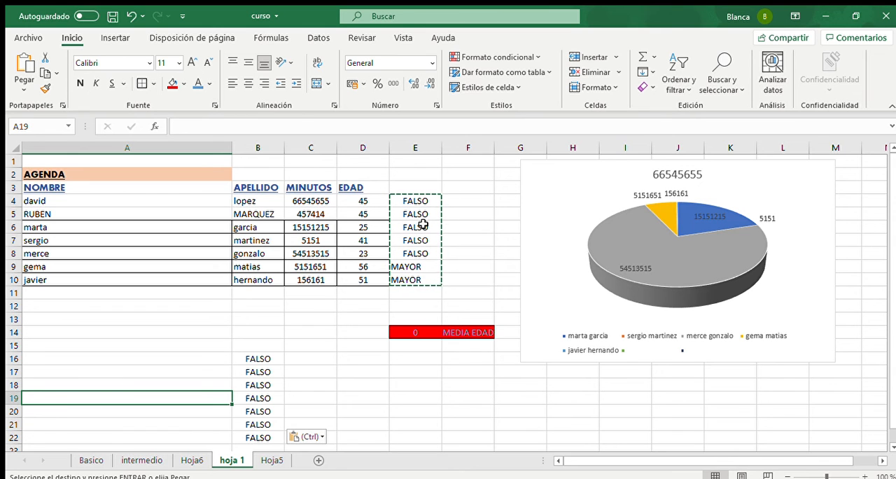
pyautogui.moveTo(266, 357); pyautogui.dragTo(288, 442)
pyautogui.press('Delete')
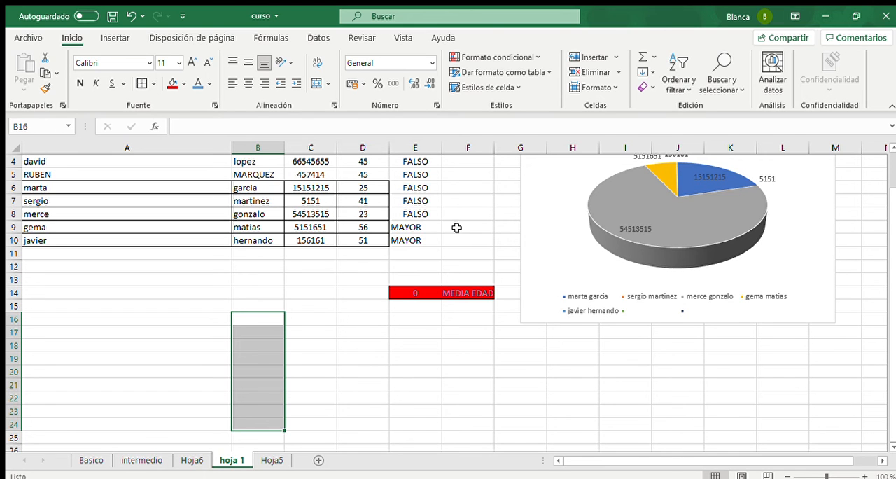
# - Copy the SI results in E4:E10 and paste them as values only starting at B17
pyautogui.scroll(1, 420, 203)
pyautogui.moveTo(406, 200); pyautogui.dragTo(406, 276)
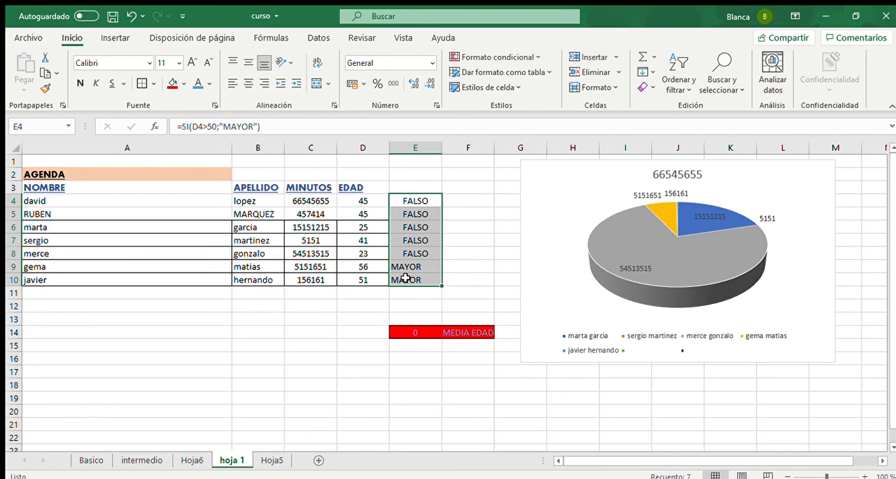
pyautogui.hotkey('ctrl', 'c')
pyautogui.click(271, 367)
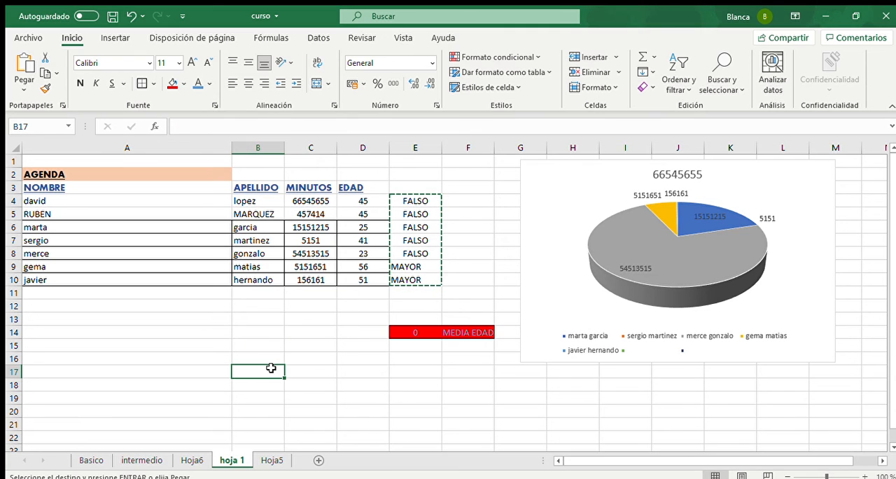
pyautogui.hotkey('ctrl', 'v')
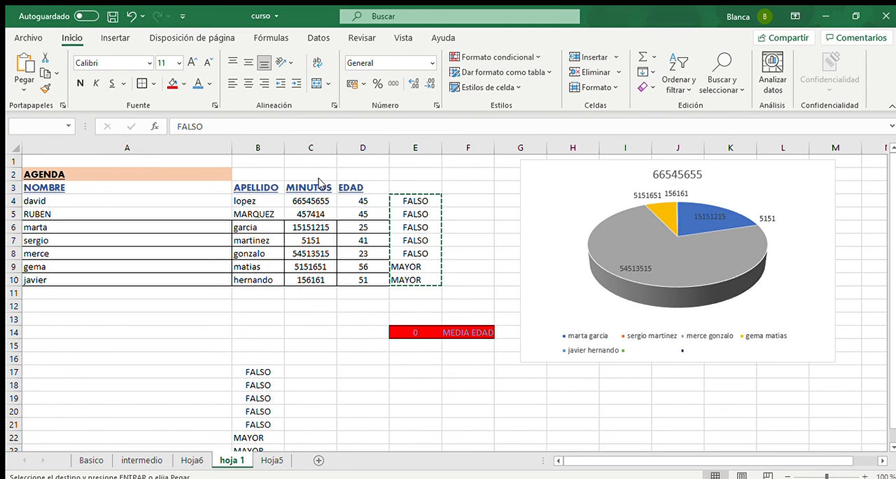
# - Examine the contents of the pasted cells B17:B23 to see whether they hold formulas or plain values
pyautogui.click(302, 335)
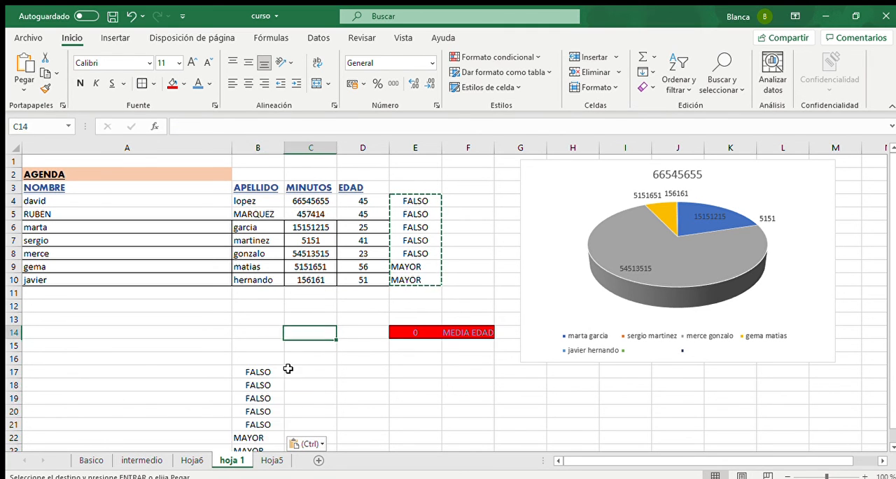
pyautogui.click(270, 385)
pyautogui.scroll(-1, 269, 390)
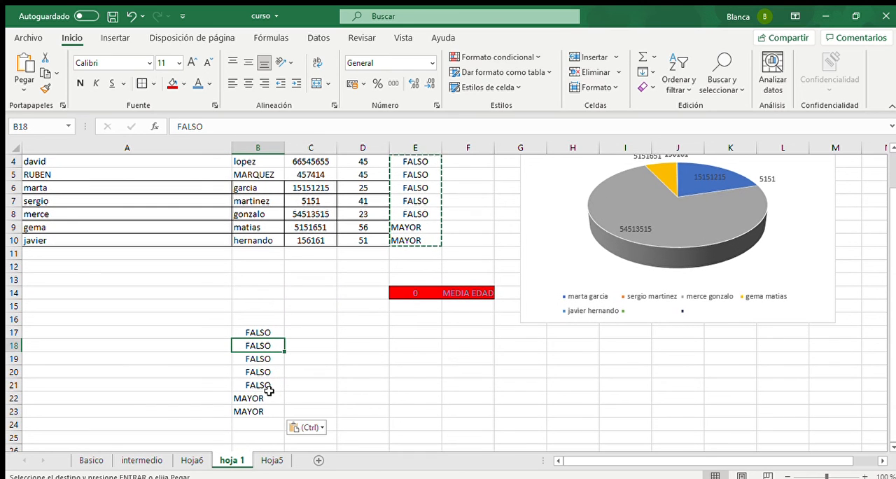
pyautogui.click(269, 390)
pyautogui.click(269, 397)
pyautogui.click(268, 411)
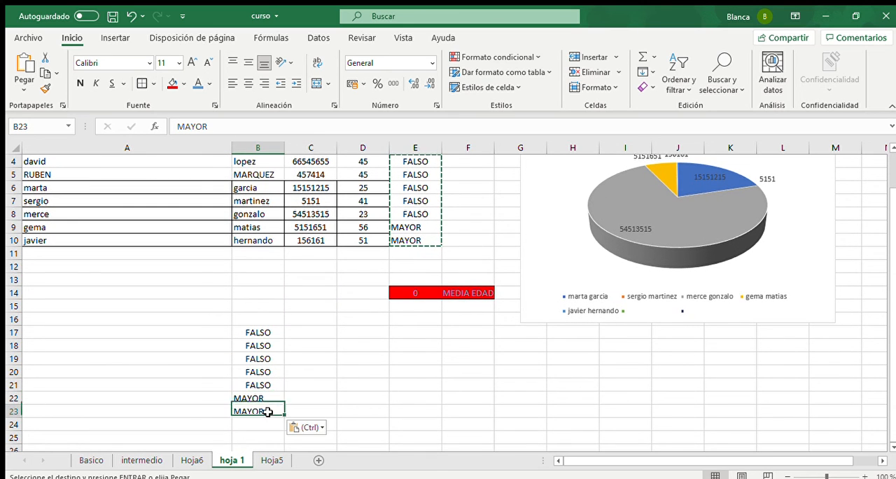
pyautogui.click(266, 383)
pyautogui.click(267, 371)
pyautogui.click(272, 358)
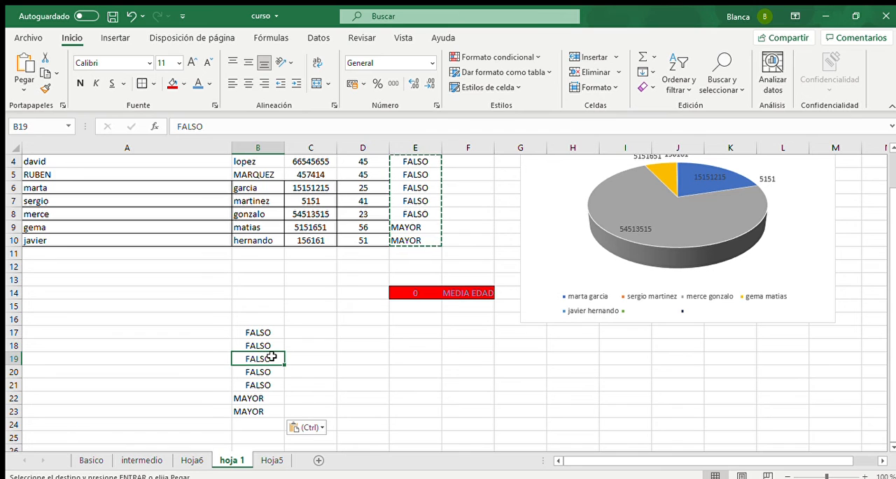
pyautogui.scroll(1, 379, 286)
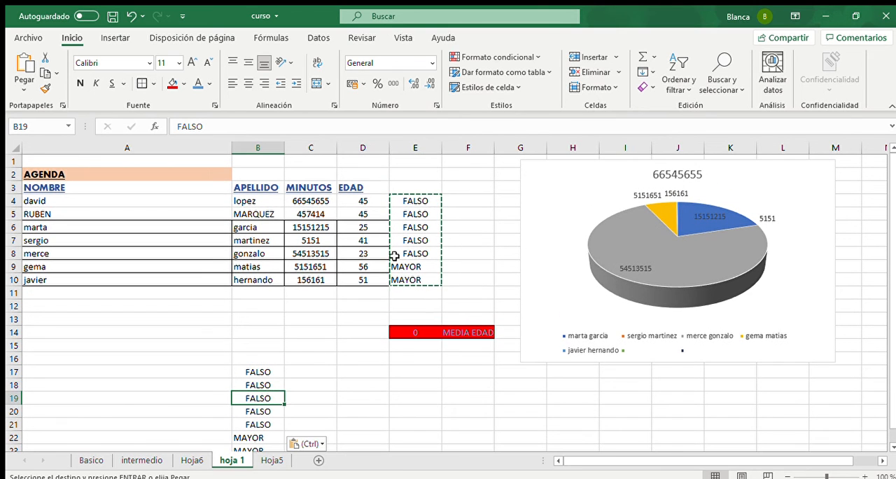
pyautogui.click(253, 371)
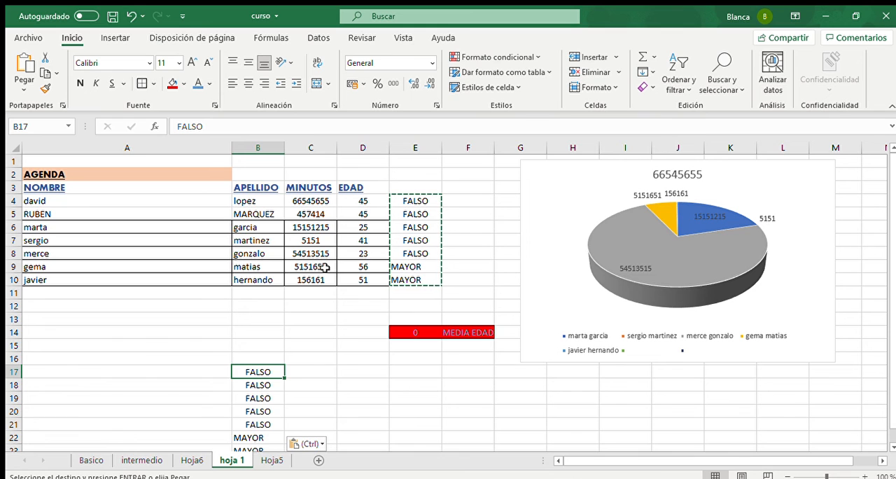
# - Copy the entire sheet and paste it over itself as values only, replacing all its formulas, and check several cells
pyautogui.click(13, 145)
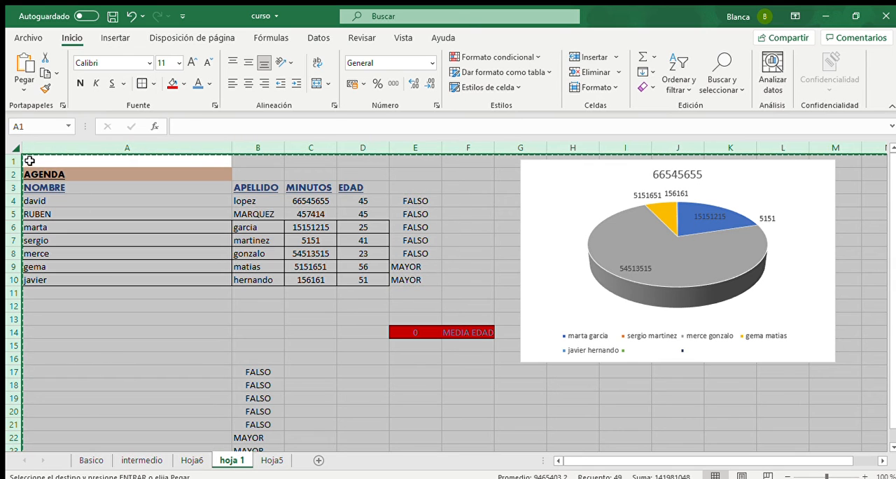
pyautogui.hotkey('ctrl', 'v')
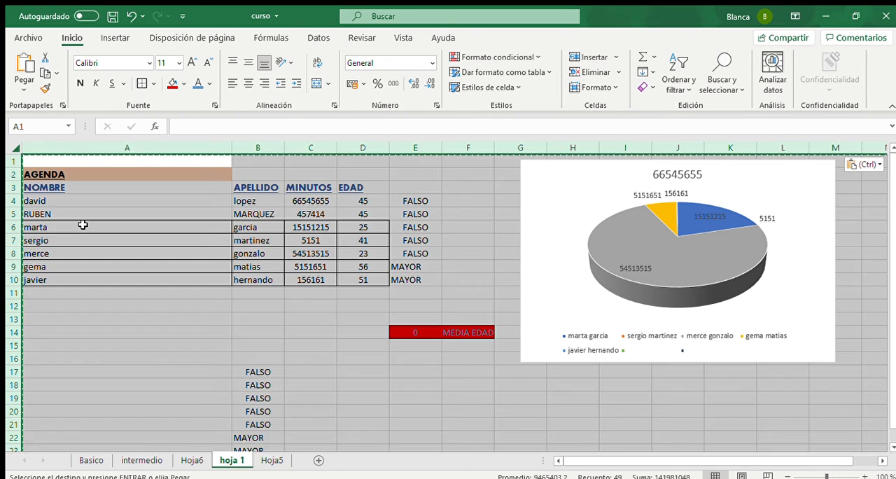
pyautogui.click(82, 224)
pyautogui.click(407, 215)
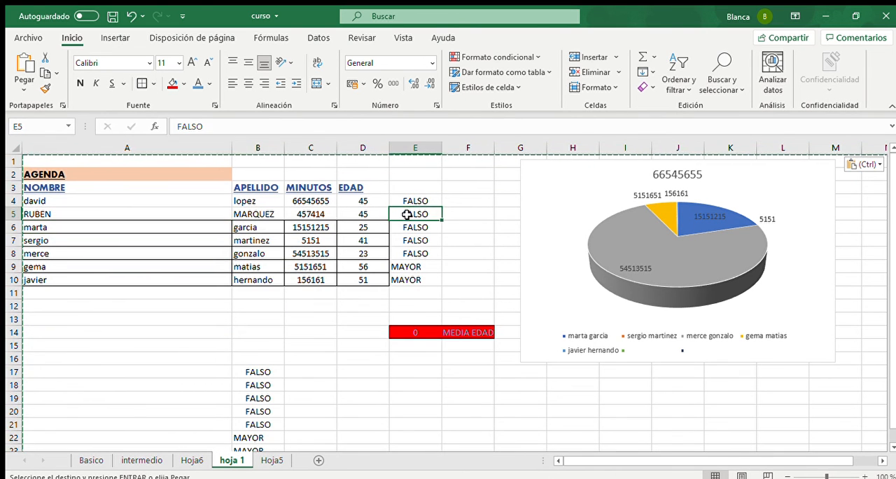
pyautogui.press('Left')
pyautogui.press('Left')
pyautogui.press('Left')
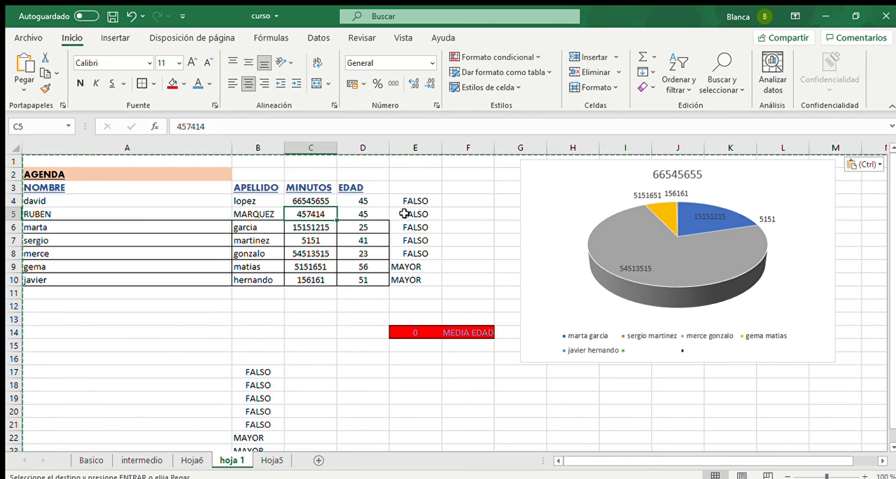
pyautogui.press('Down')
pyautogui.press('Left')
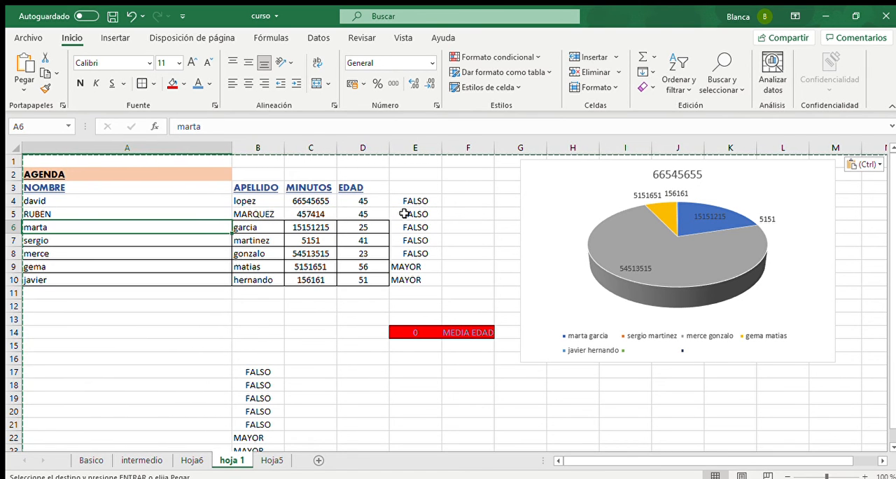
pyautogui.click(256, 368)
pyautogui.click(116, 38)
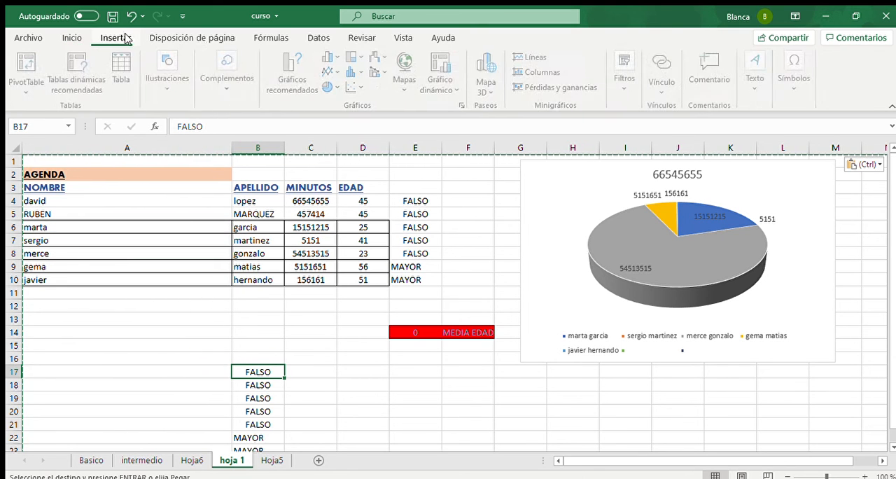
pyautogui.click(169, 85)
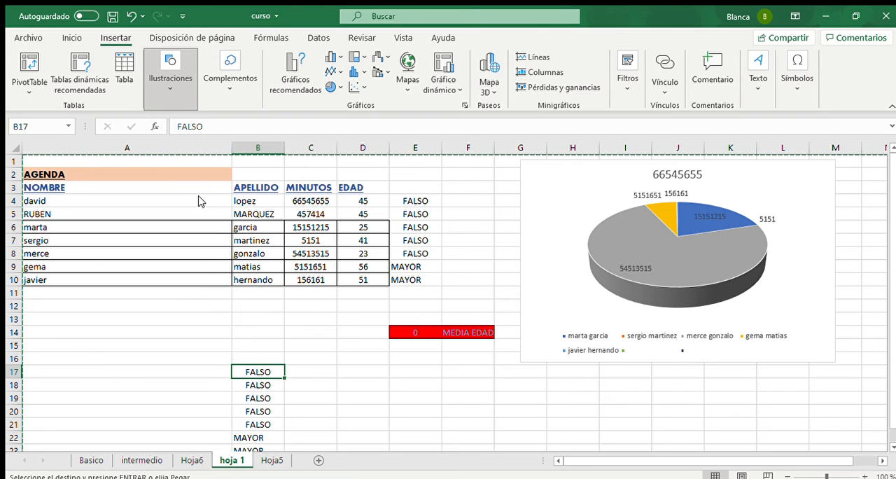
pyautogui.moveTo(74, 336); pyautogui.dragTo(154, 342)
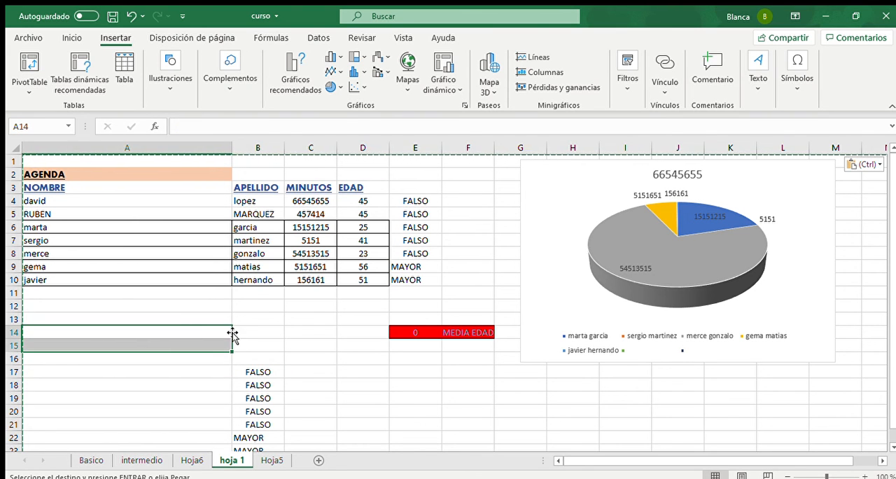
pyautogui.click(190, 38)
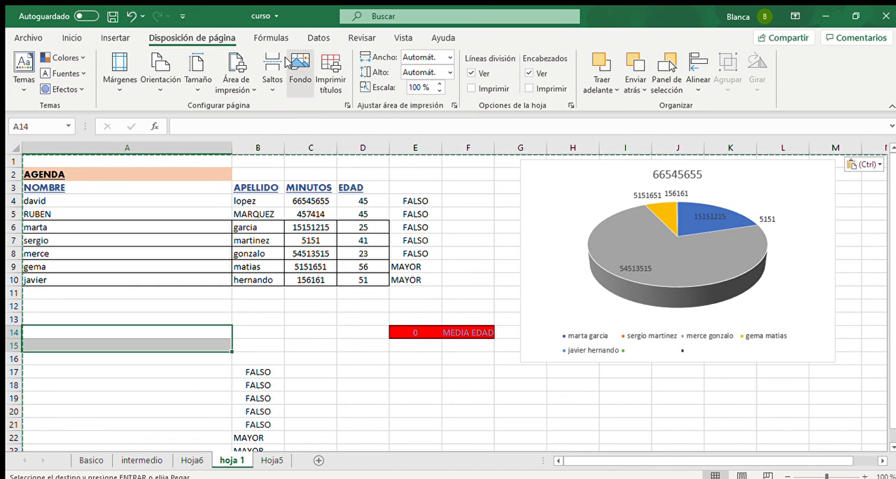
pyautogui.click(156, 210)
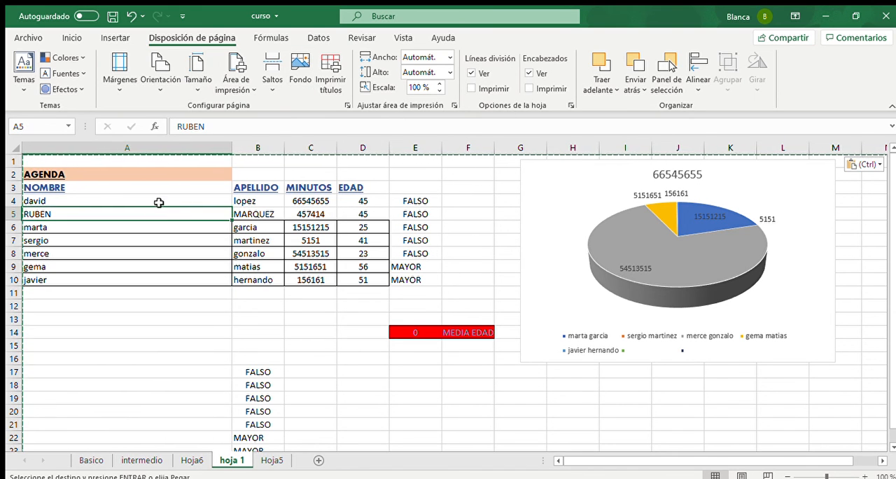
# - Open the print preview of the sheet and set the page orientation to Orientación horizontal
pyautogui.hotkey('ctrl', 'p')
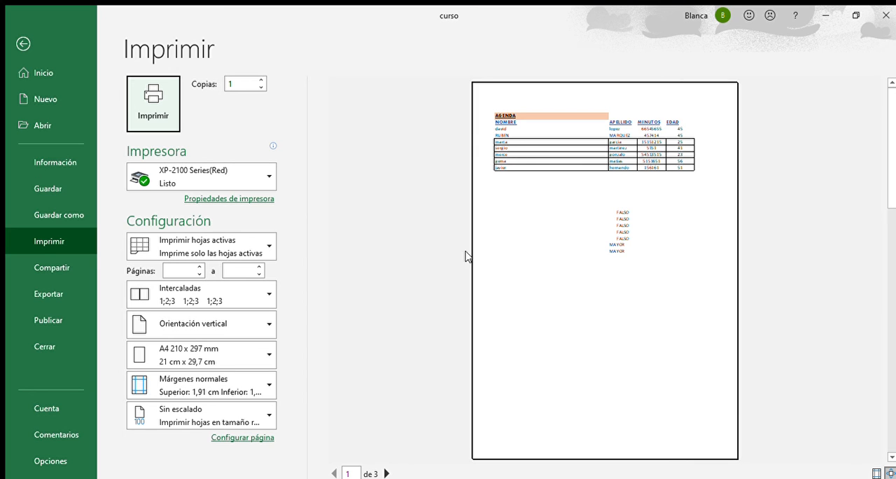
pyautogui.click(223, 331)
pyautogui.click(208, 379)
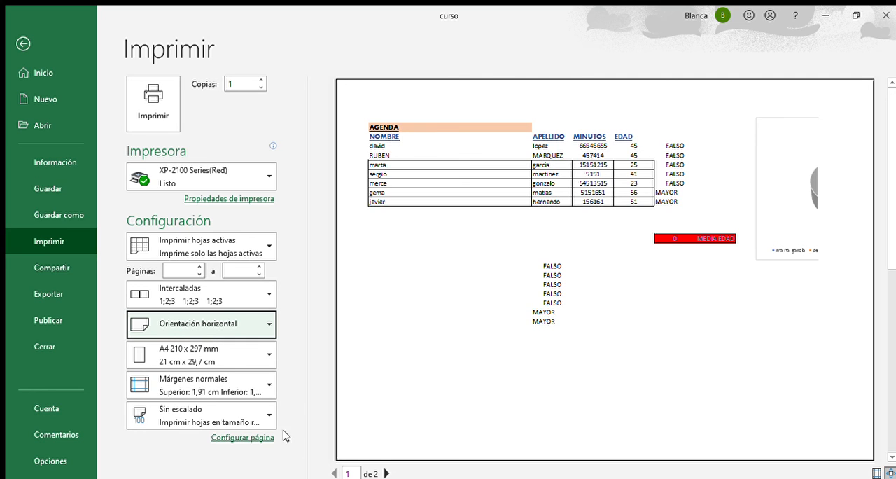
# - Display the margin guides in the print preview and move the right margin outward to fit more of the pie chart
pyautogui.click(213, 383)
pyautogui.click(547, 398)
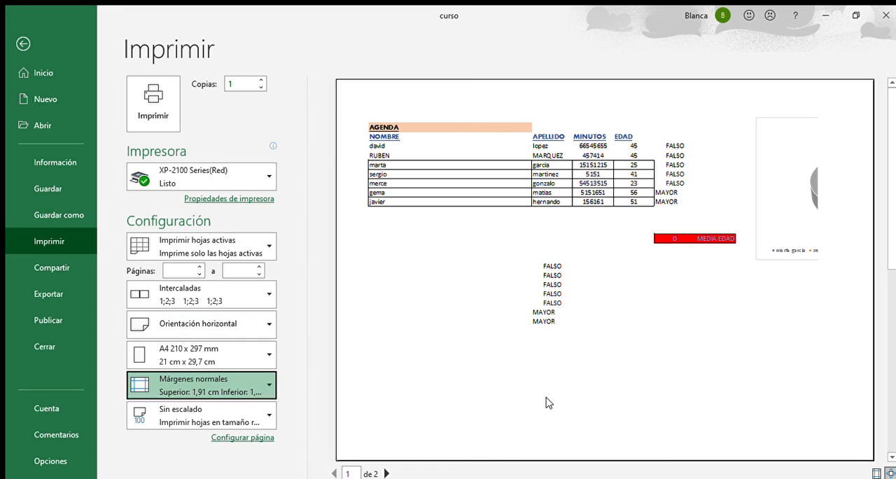
pyautogui.click(549, 402)
pyautogui.click(876, 474)
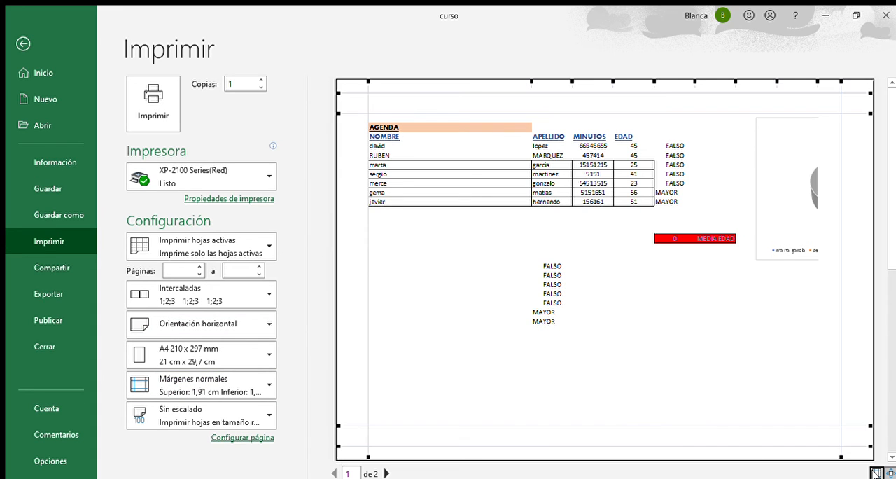
pyautogui.moveTo(841, 456); pyautogui.dragTo(861, 457)
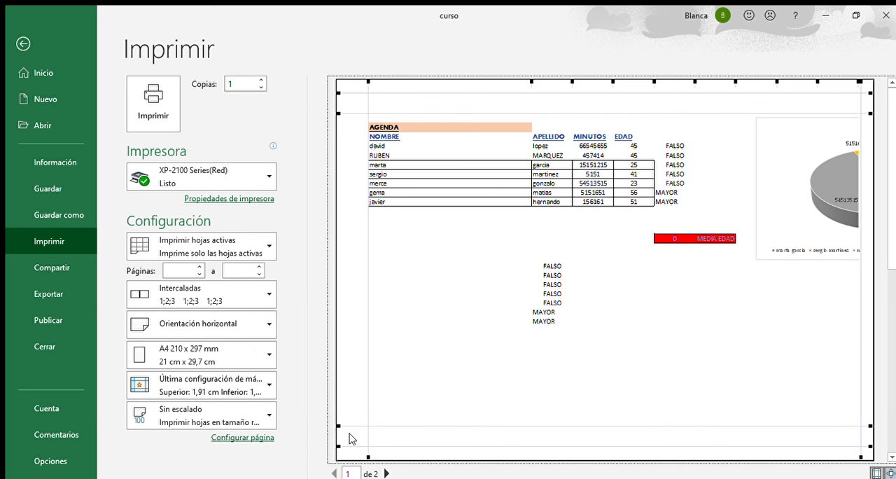
# - Move the left print margin outward and scale the sheet to fit on one page, 1 page wide by 1 page tall
pyautogui.moveTo(370, 453); pyautogui.dragTo(355, 457)
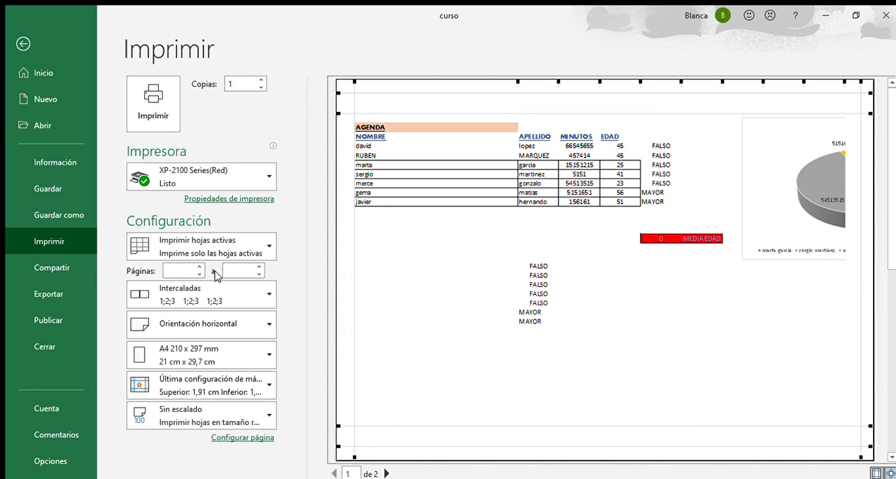
pyautogui.click(236, 199)
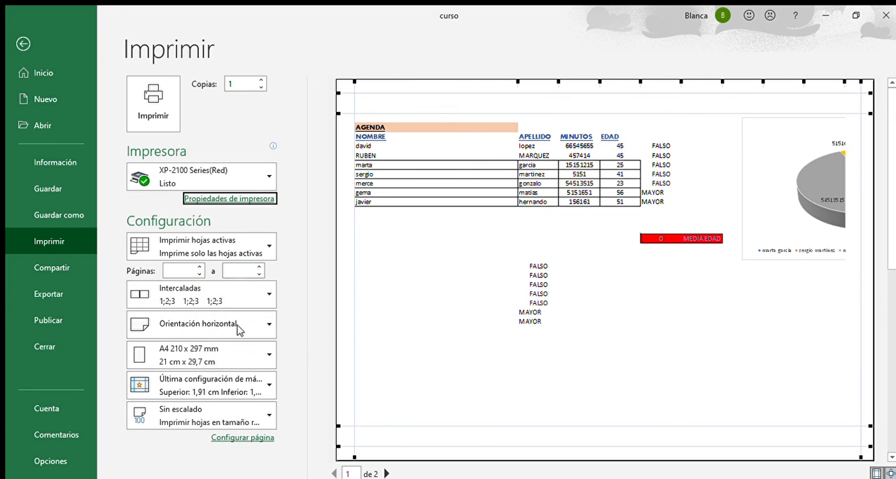
pyautogui.click(234, 435)
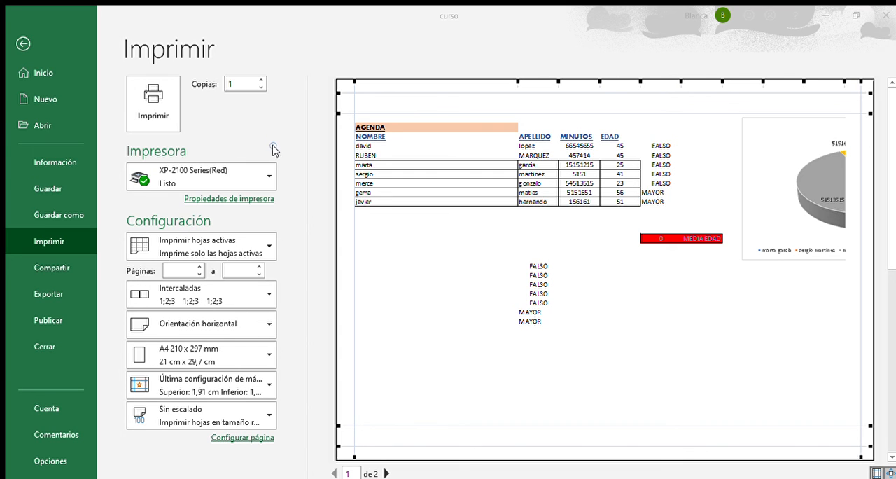
pyautogui.click(436, 371)
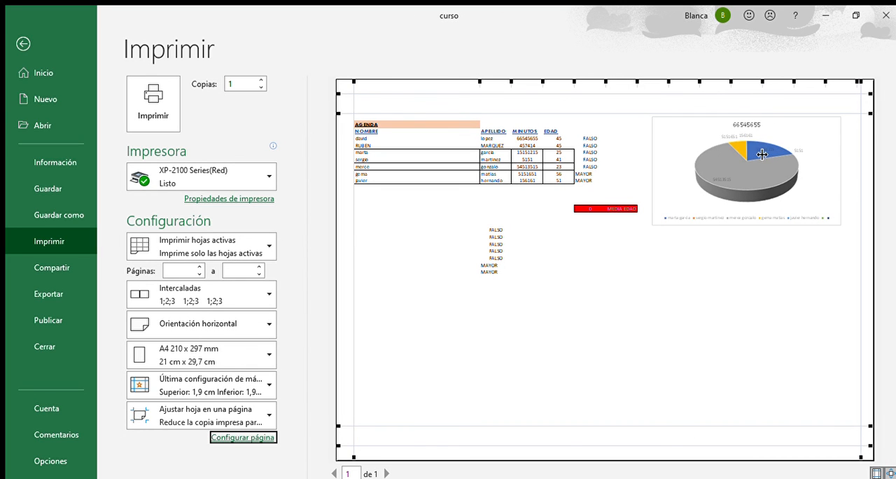
pyautogui.click(23, 44)
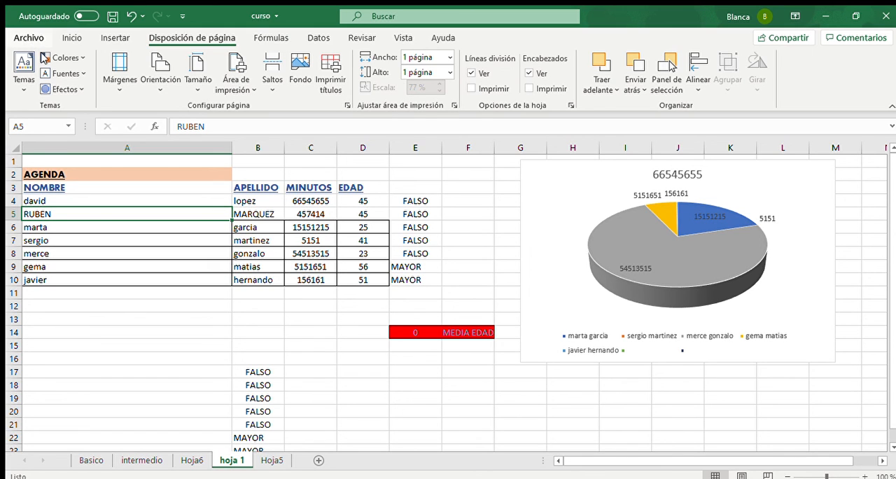
# - Start entering a formula in the empty cell F5, beside the RUBEN row of the AGENDA list
pyautogui.click(273, 39)
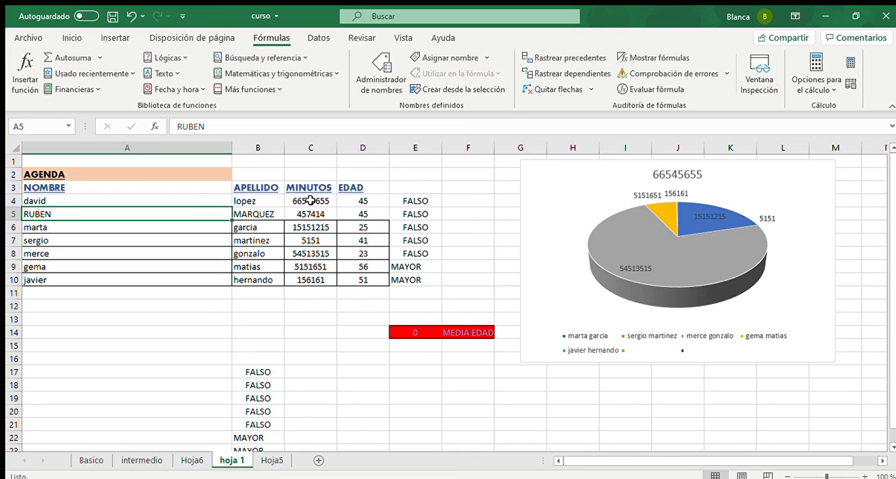
pyautogui.click(463, 217)
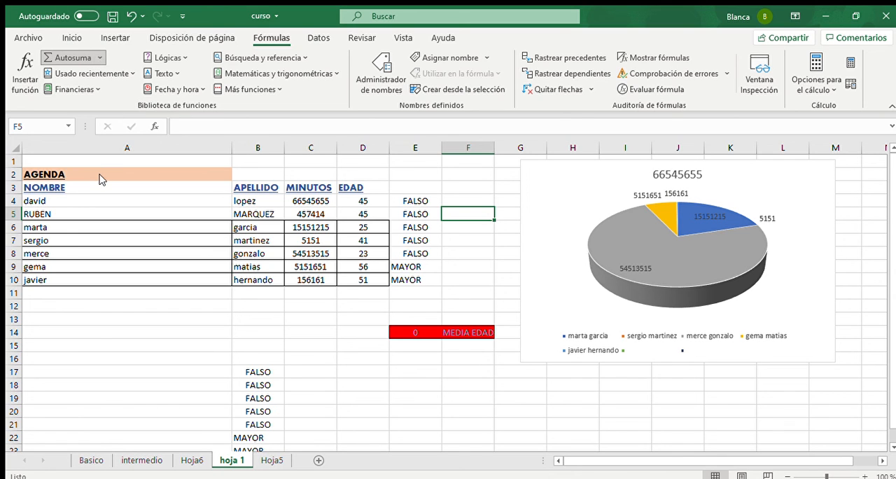
pyautogui.write('=')
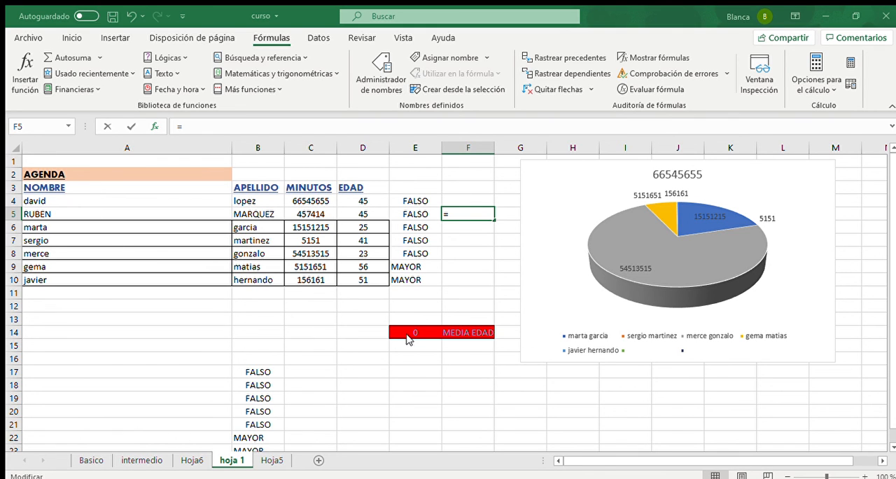
# - Try a BUSCARV formula in F5 with A4 as the lookup value and columns A:F as the table range
pyautogui.write('BUSCARV()')
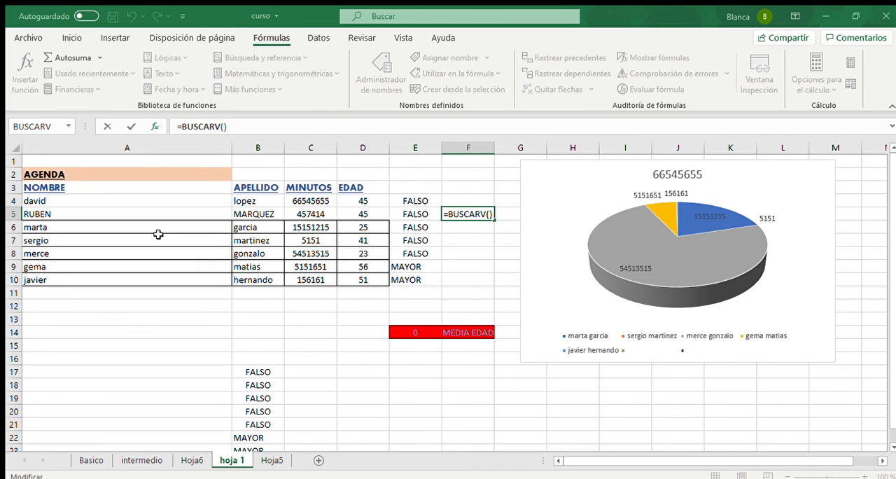
pyautogui.click(77, 201)
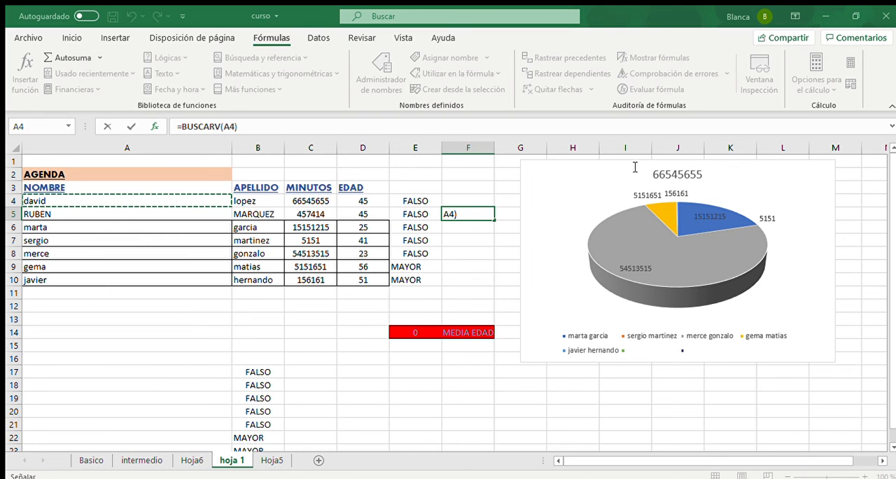
pyautogui.press('F2')
pyautogui.write(';')
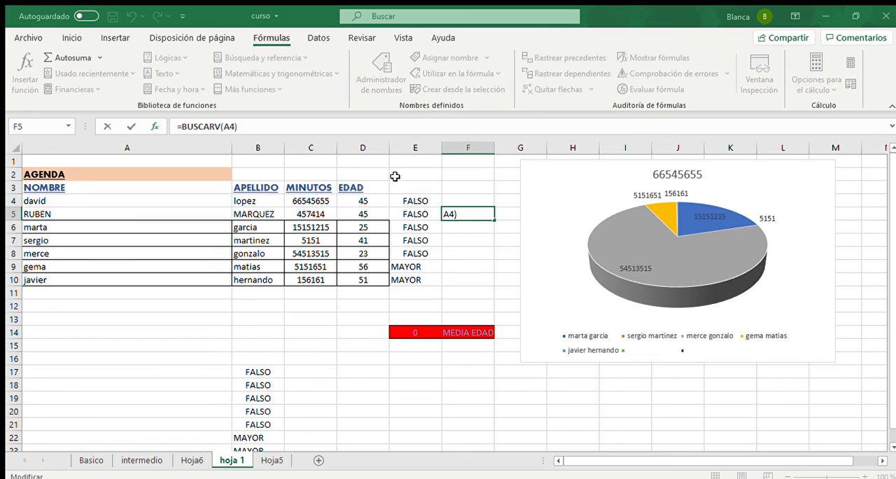
pyautogui.click(199, 147)
pyautogui.moveTo(198, 147); pyautogui.dragTo(464, 256)
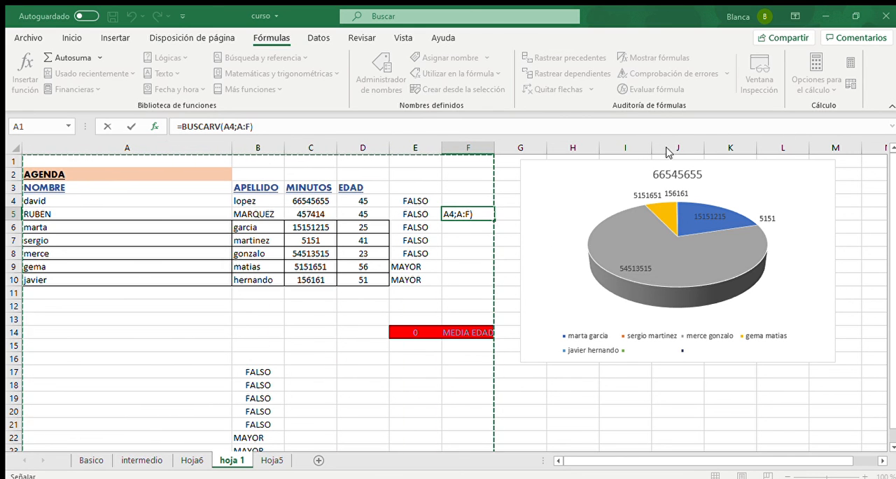
pyautogui.press('F2')
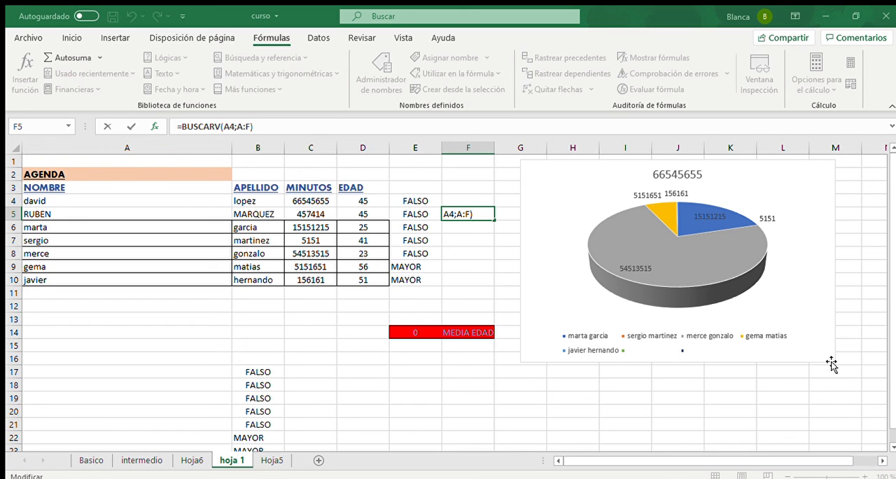
pyautogui.press('Escape')
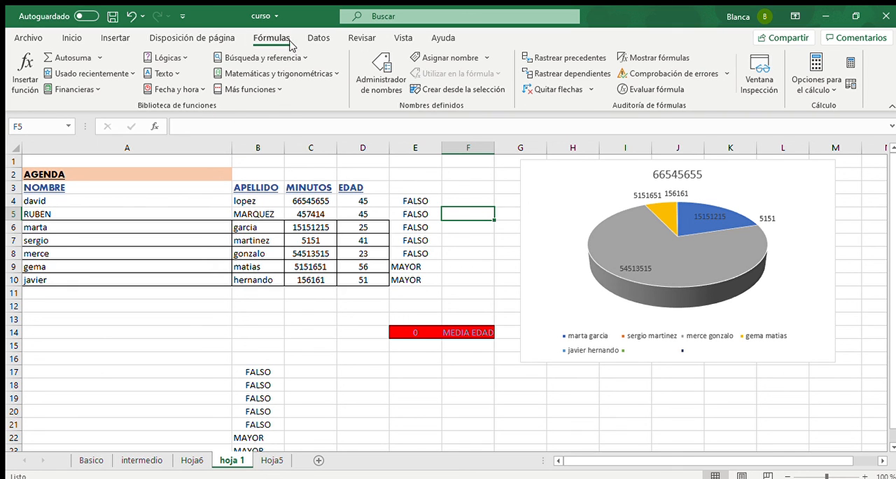
pyautogui.click(317, 39)
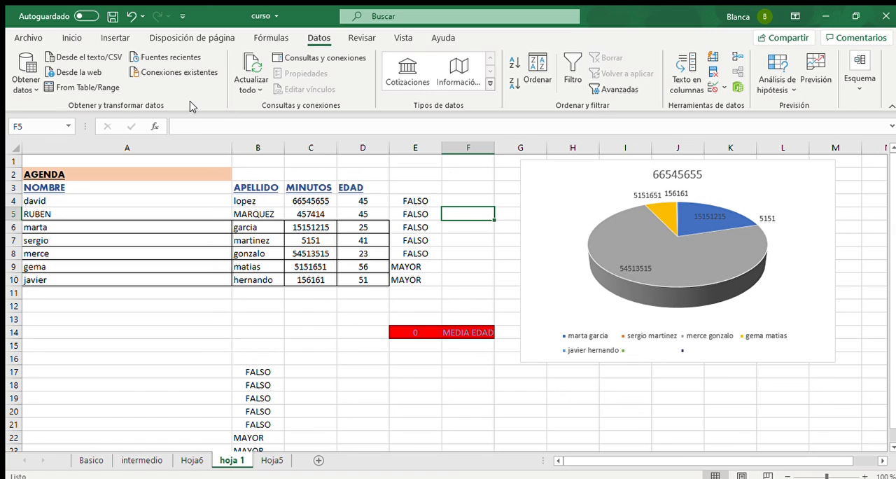
pyautogui.click(84, 59)
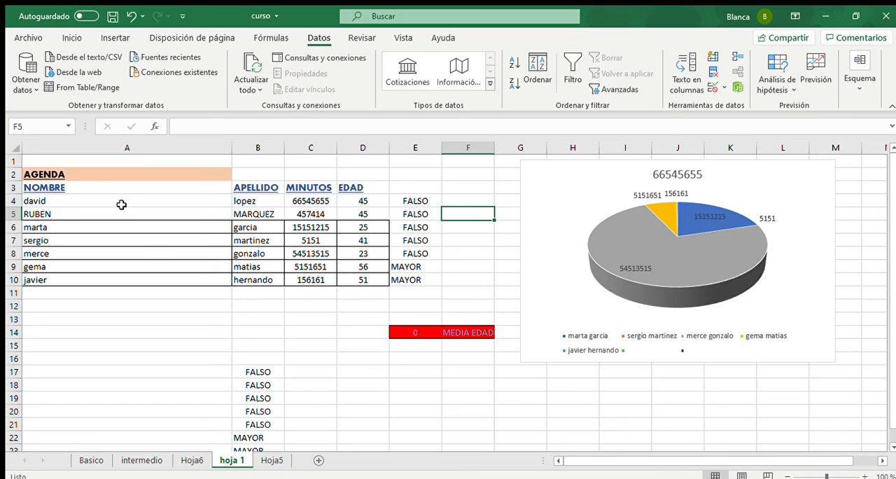
pyautogui.moveTo(93, 175); pyautogui.dragTo(294, 185)
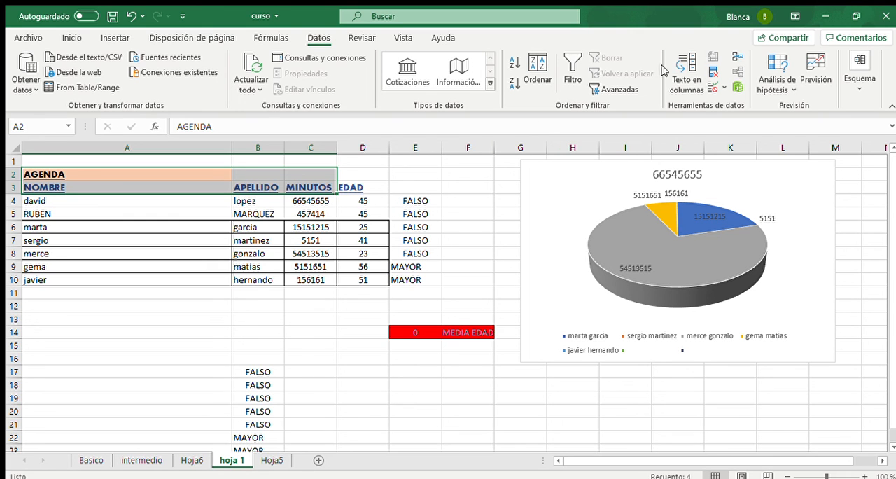
pyautogui.click(362, 39)
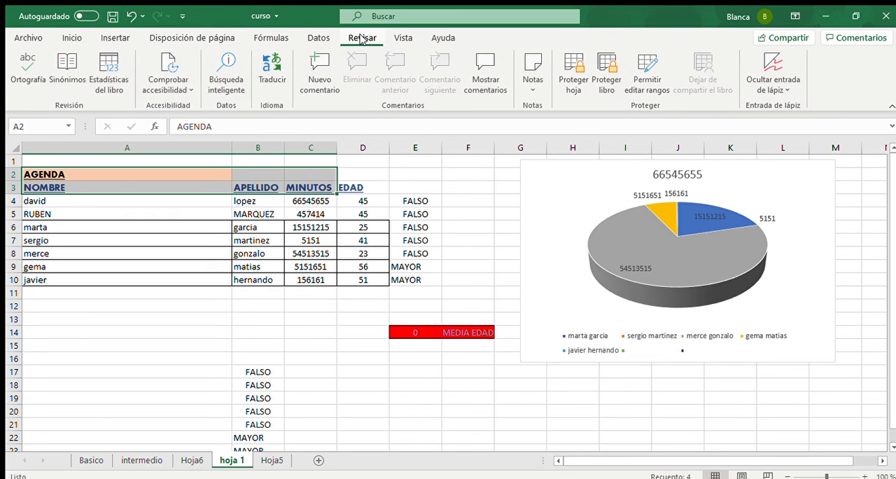
pyautogui.click(402, 41)
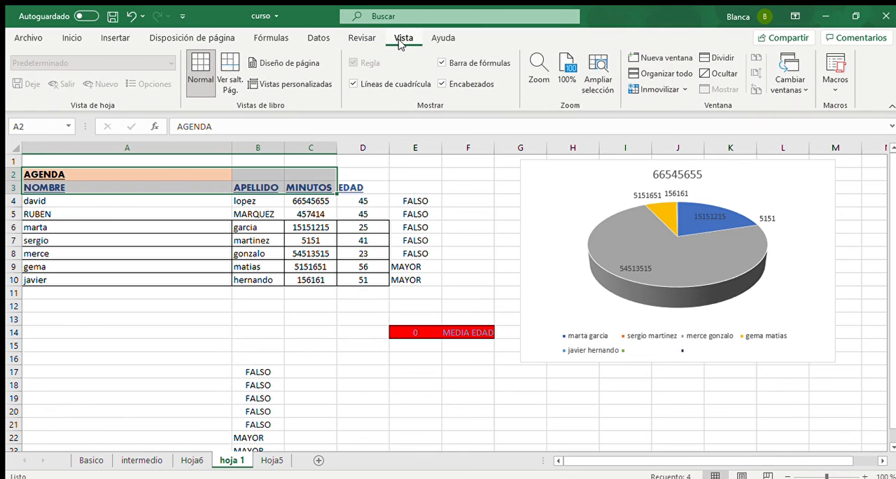
pyautogui.click(443, 38)
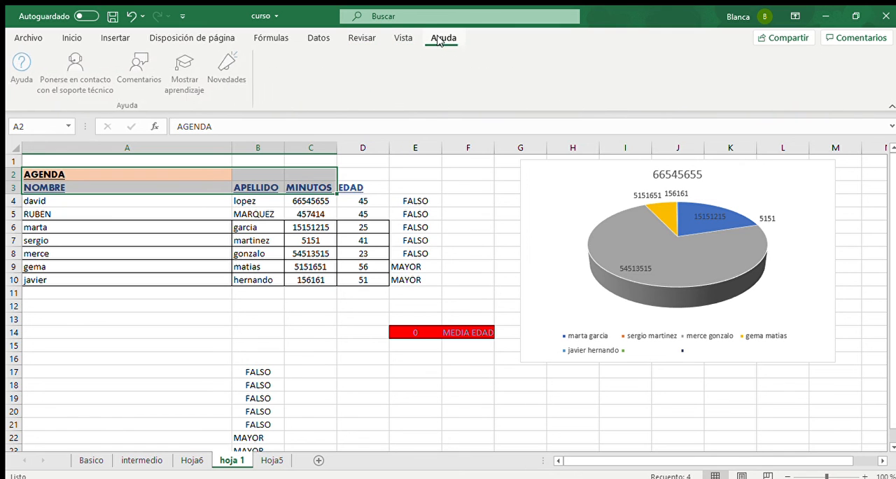
pyautogui.click(72, 38)
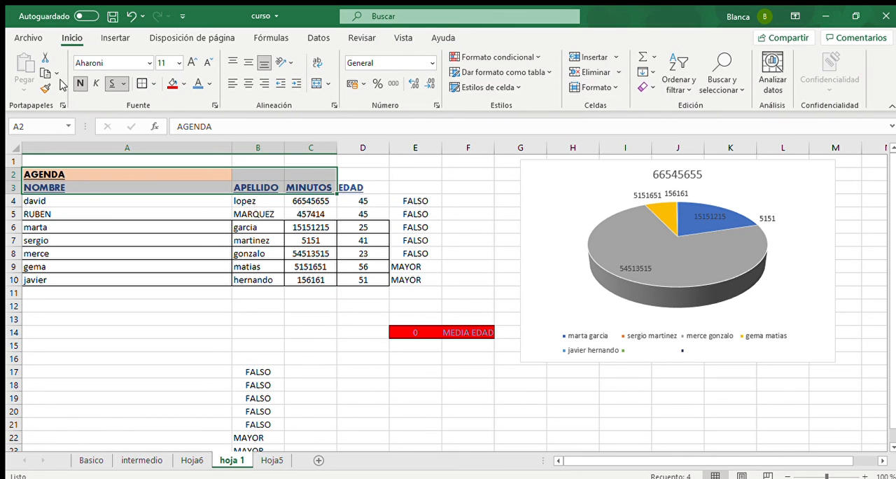
# - Select the AGENDA contact rows from david to javier, cells A4:E10
pyautogui.moveTo(70, 210); pyautogui.dragTo(433, 373)
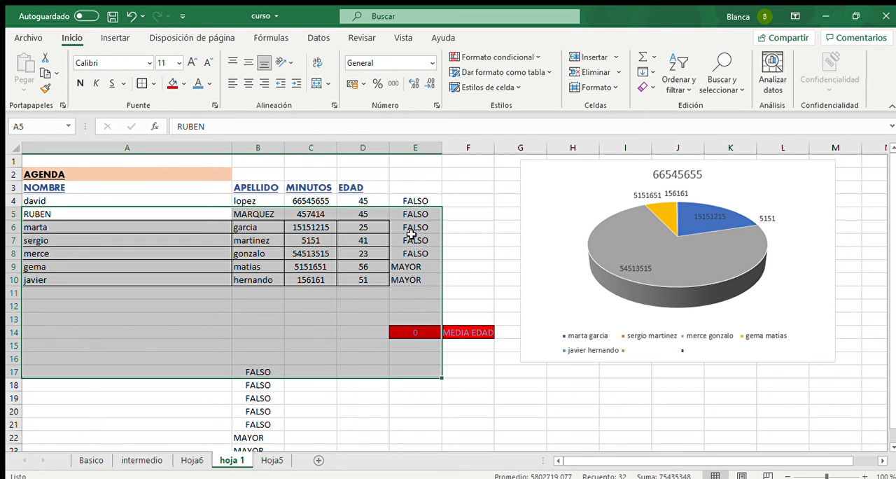
pyautogui.click(393, 190)
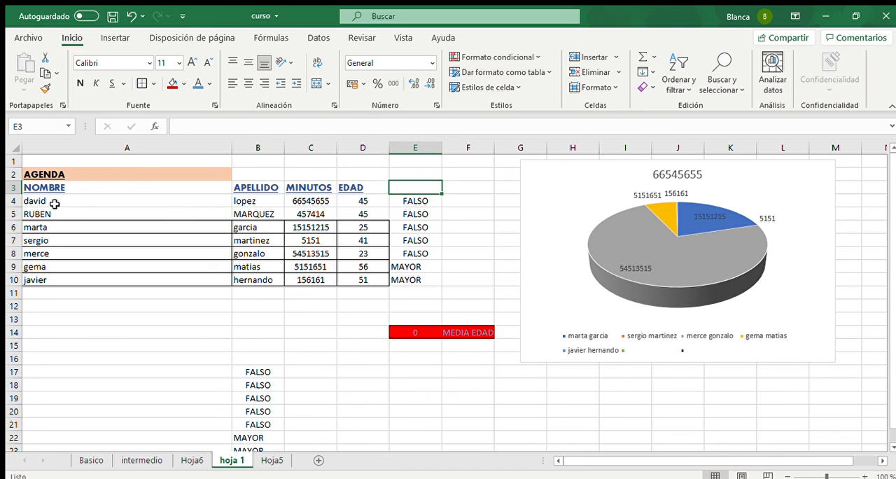
pyautogui.moveTo(54, 203); pyautogui.dragTo(416, 279)
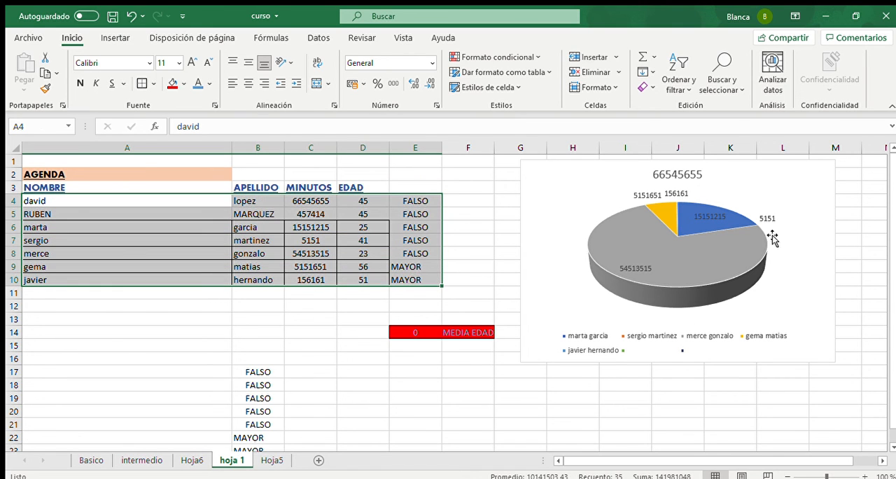